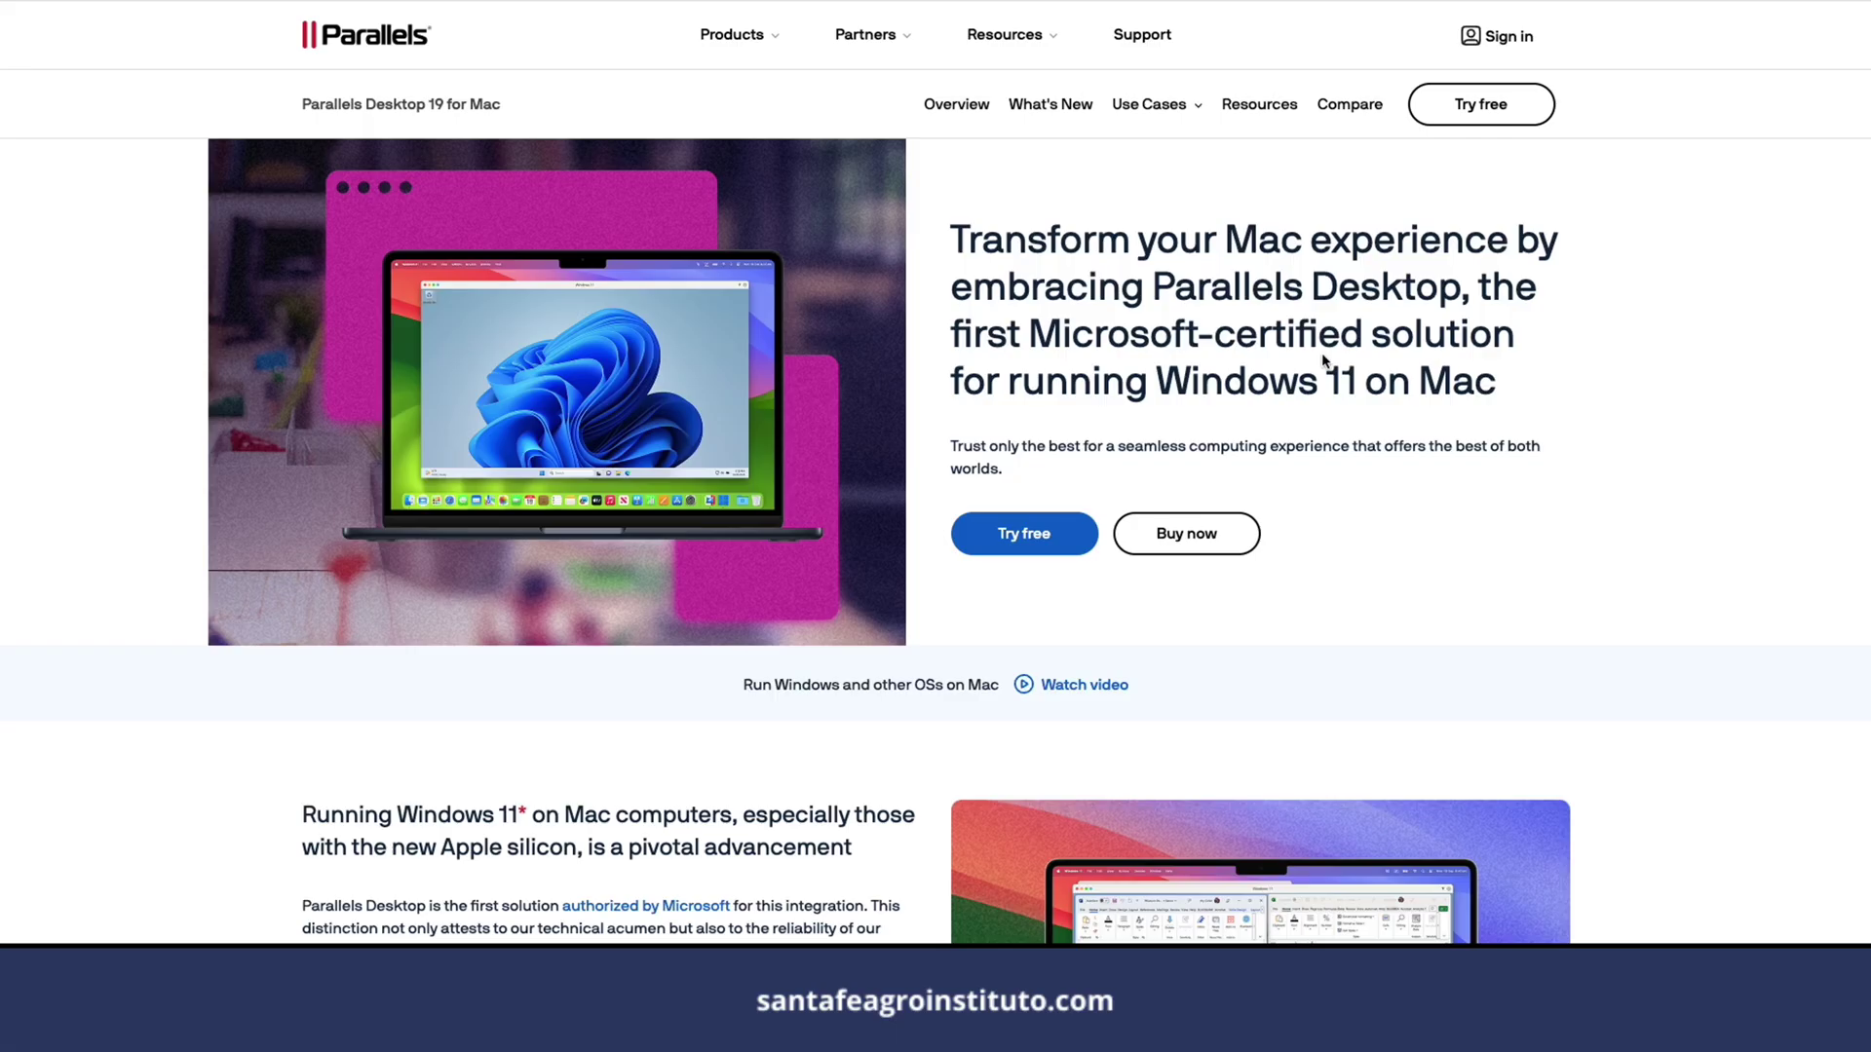
Step: Bring up the Parallels Desktop pricing plans: Standard at $99.99/yr and Pro at $119.99/yr
scroll(1187, 392, "down", 1)
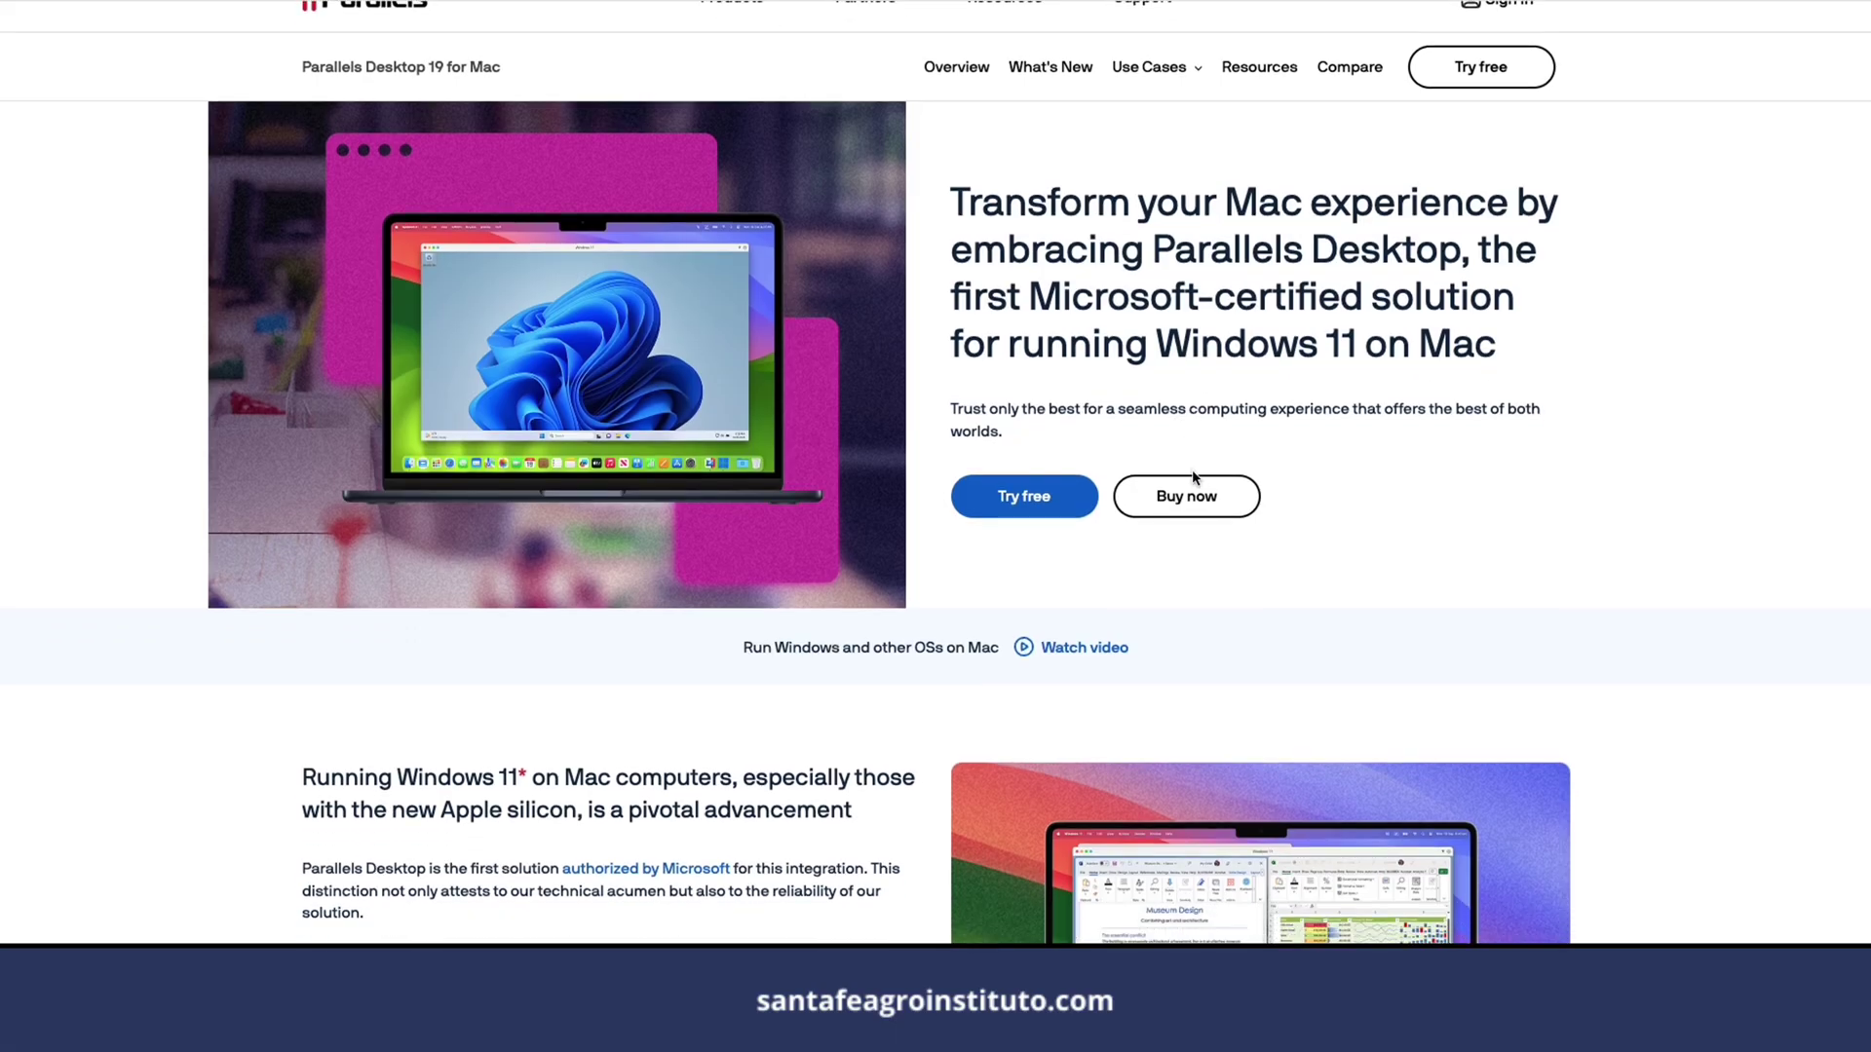
left_click(1193, 502)
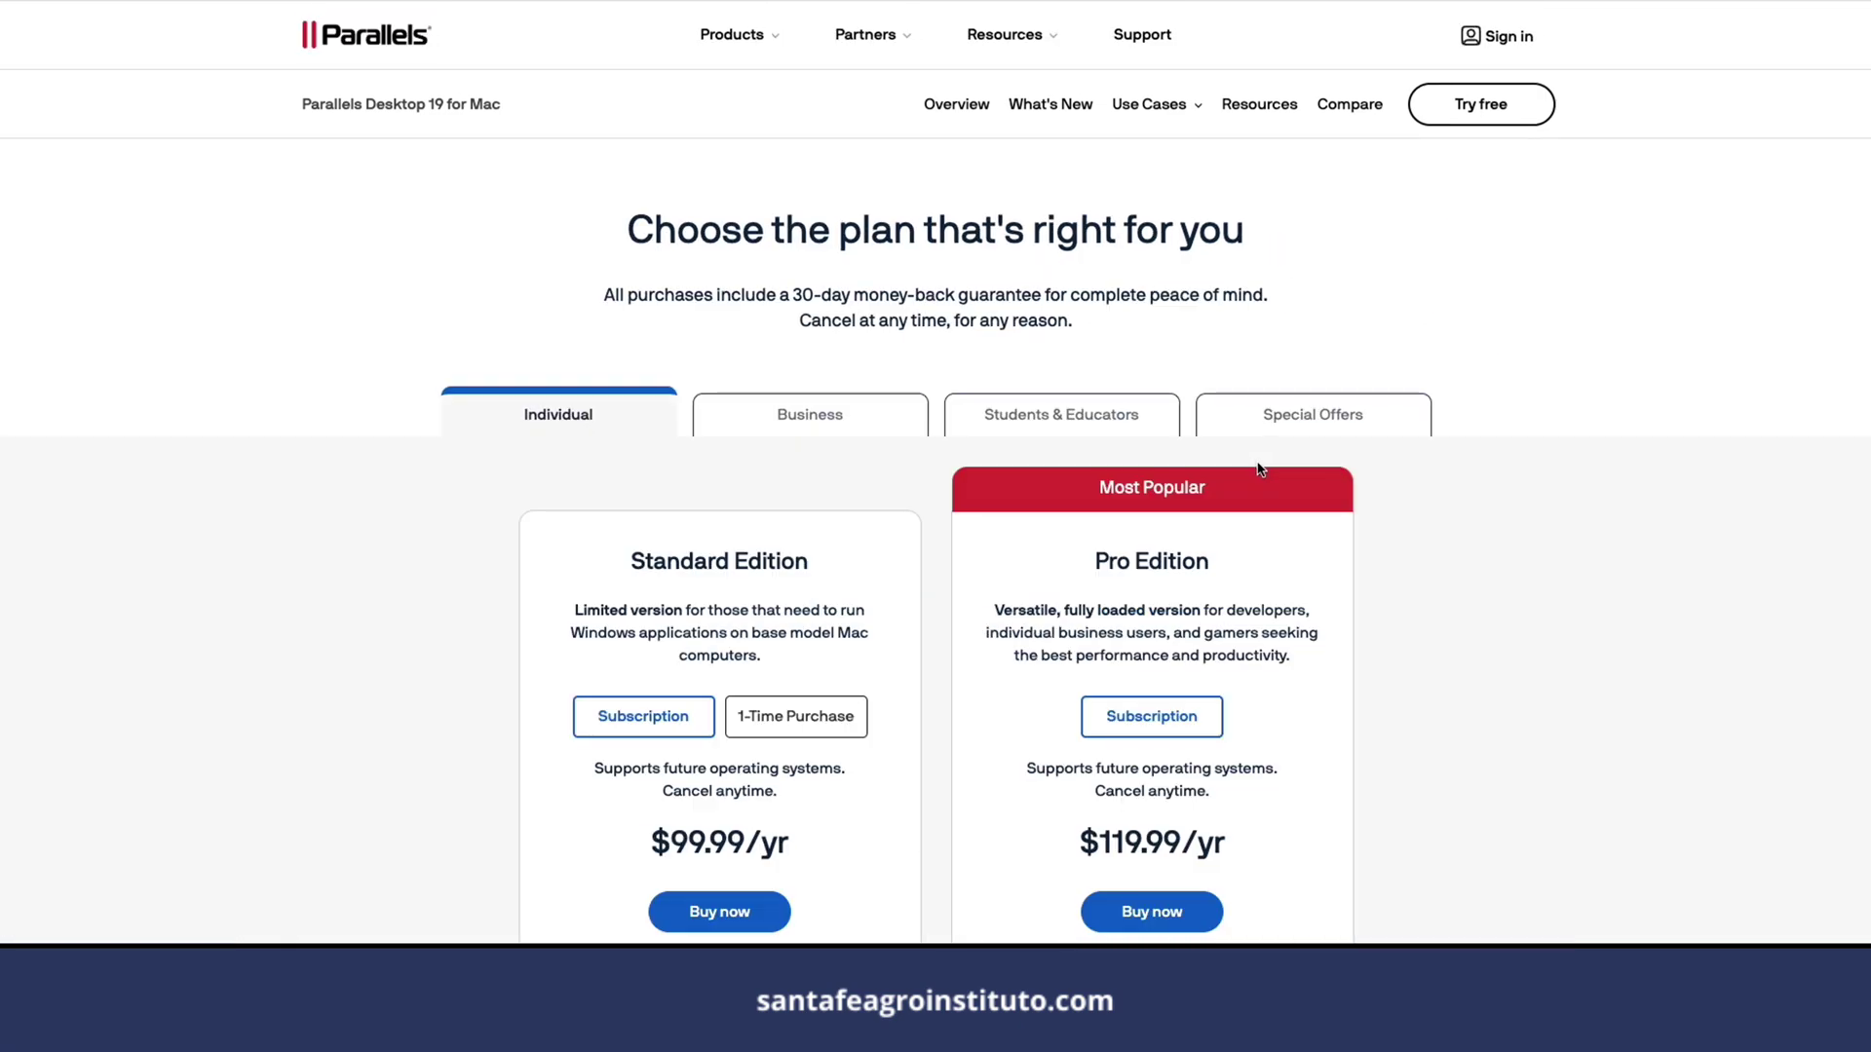
scroll(1255, 470, "down", 1)
scroll(1255, 470, "down", 3)
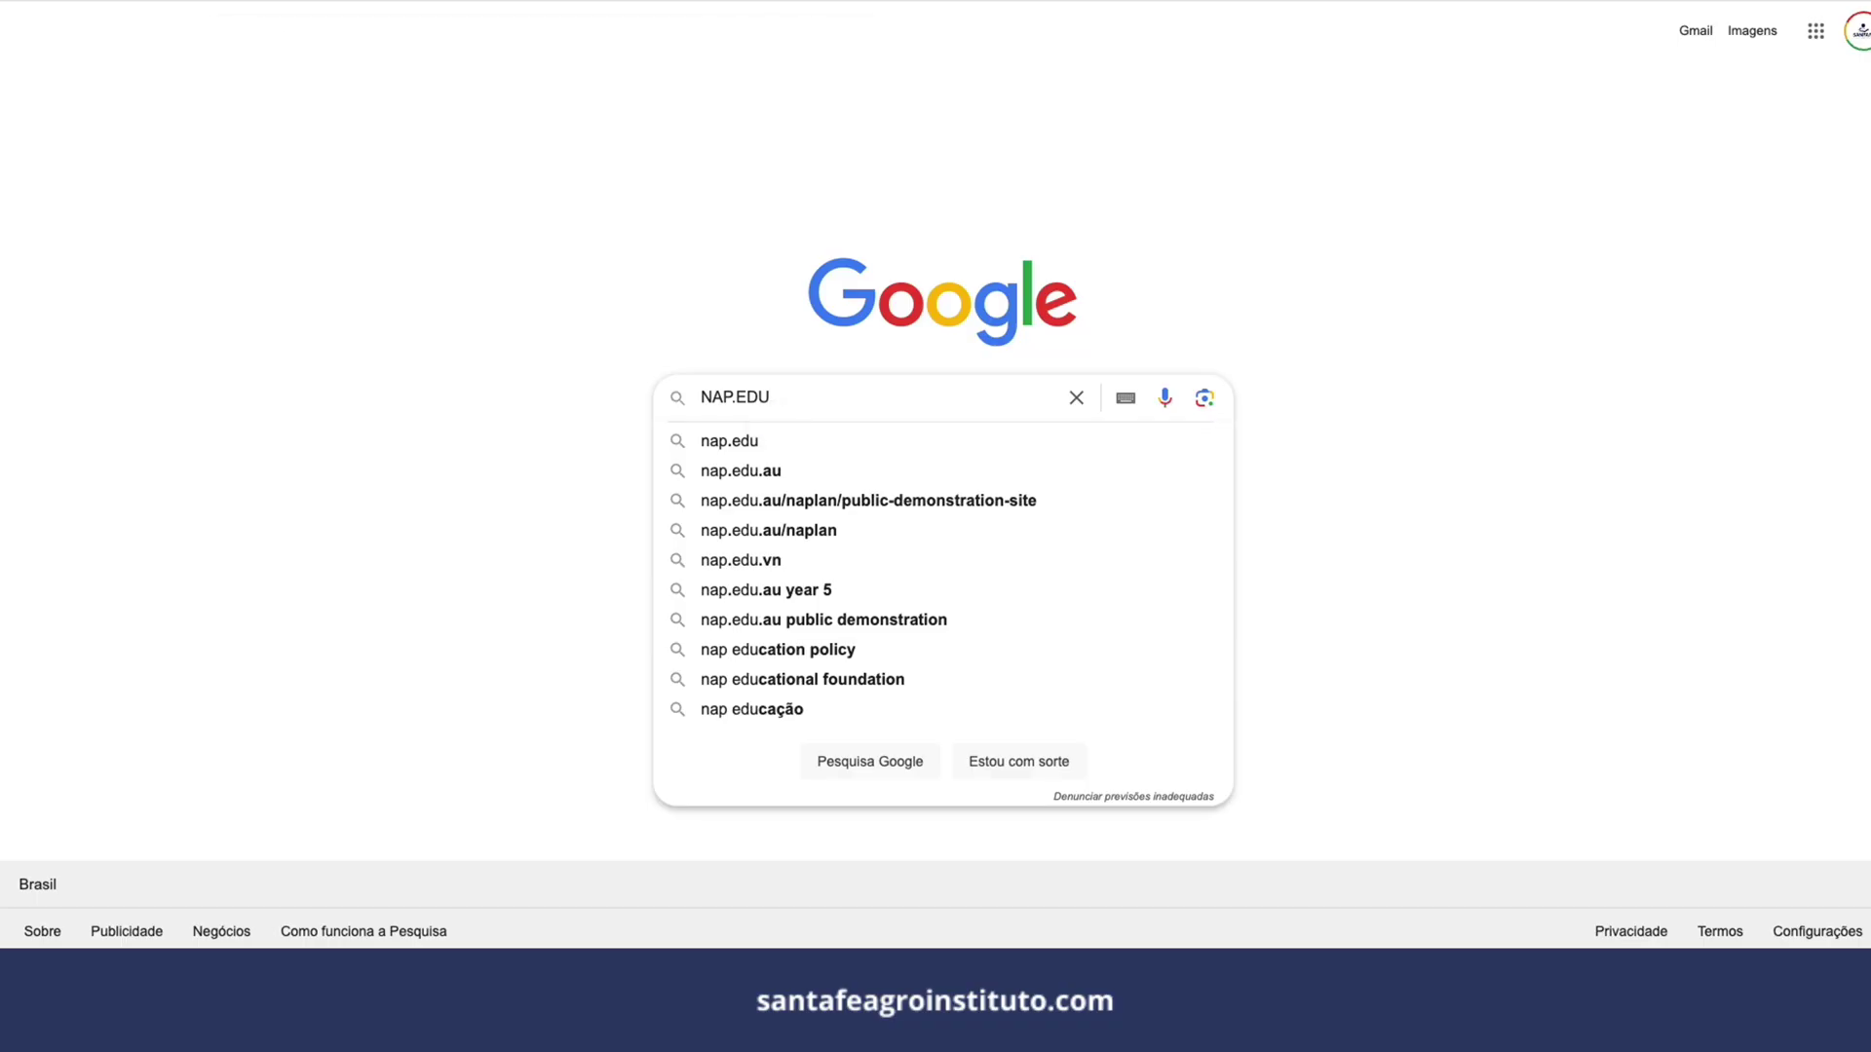
Step: Search Google for NAP.EDU, search the site for DAIRY, and open the Dairy Cattle Eighth Revised Edition page
key("Return")
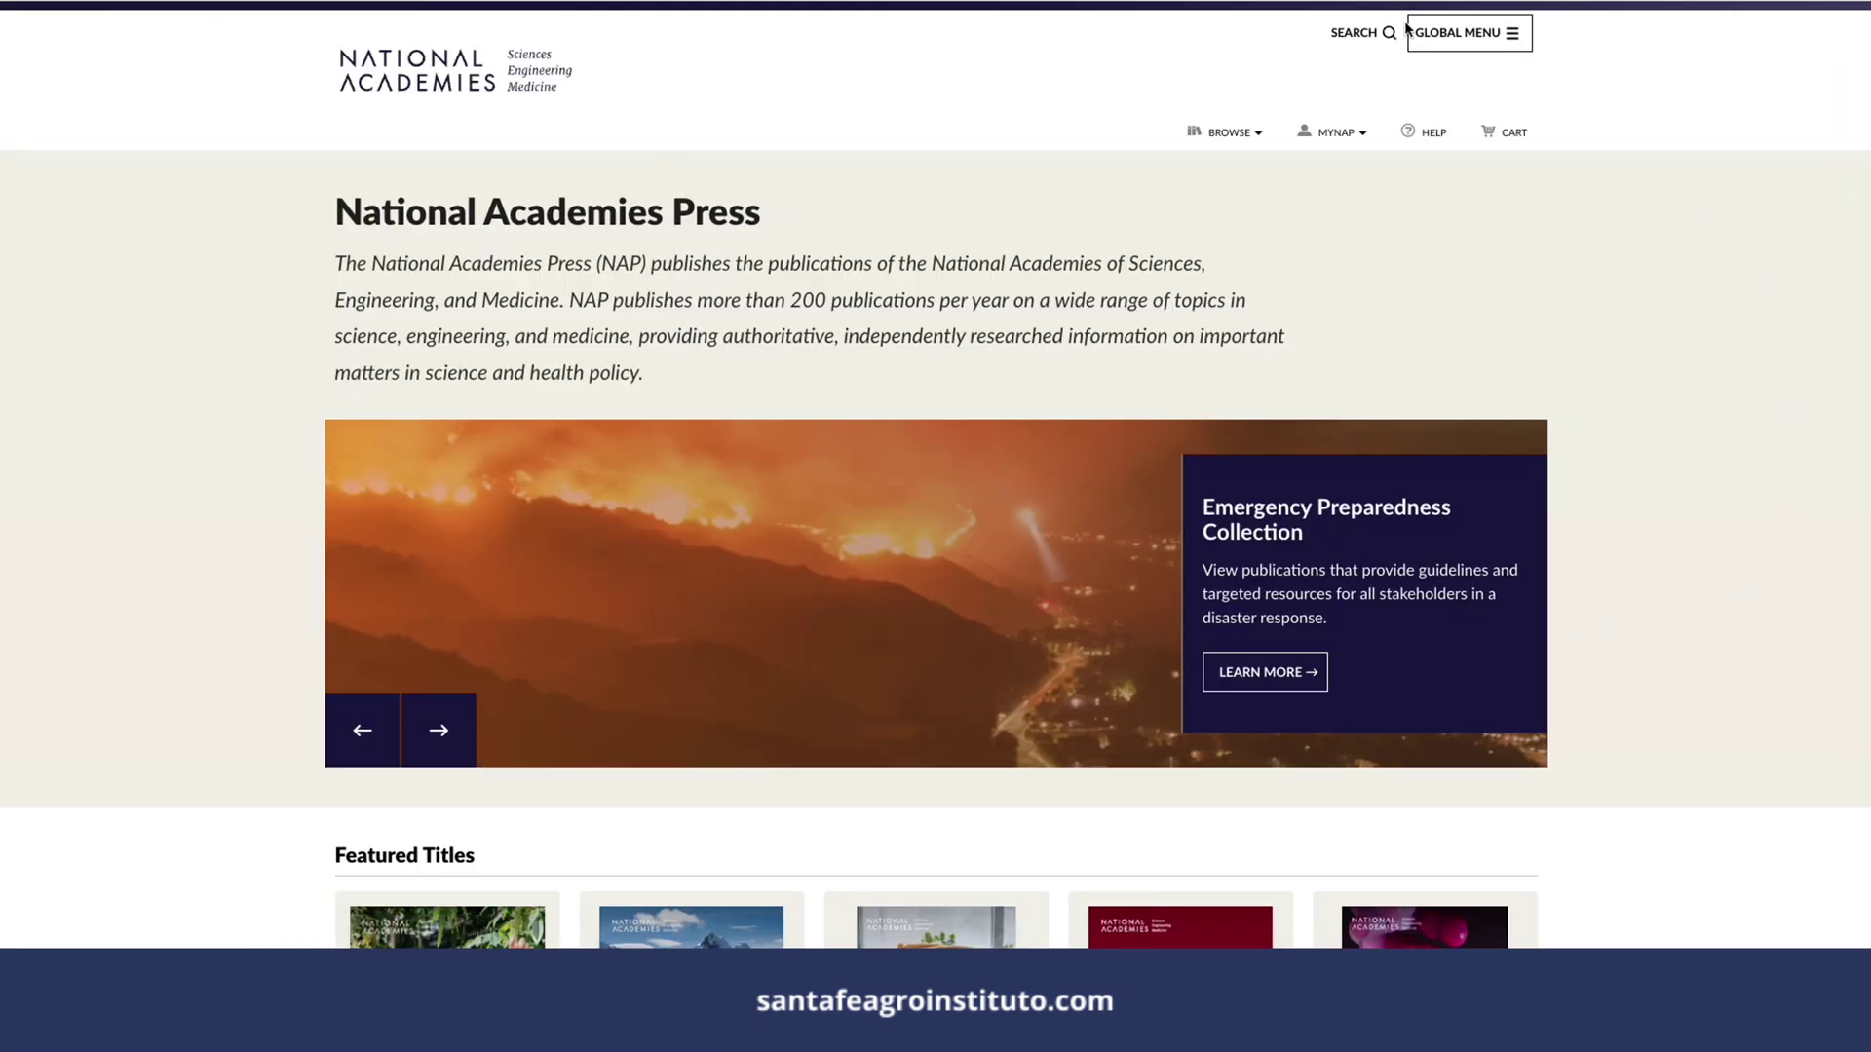
left_click(1387, 37)
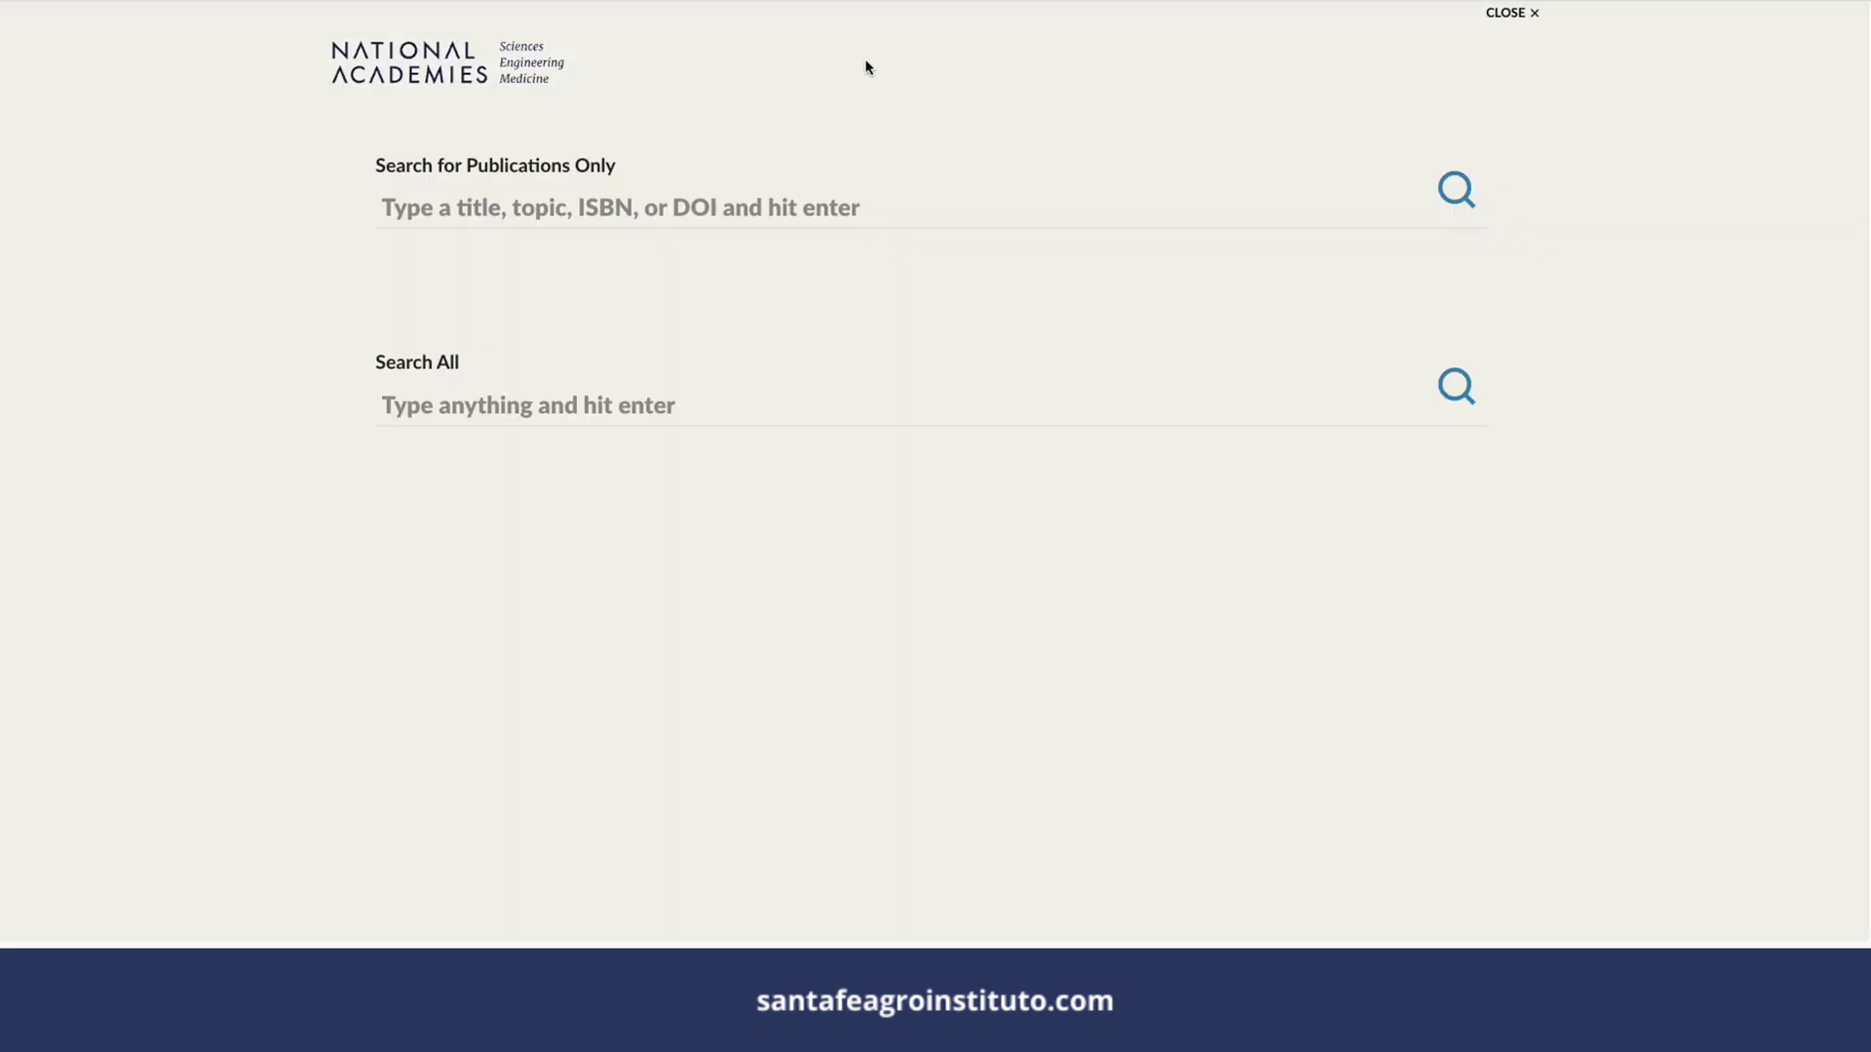
type("DAIRY")
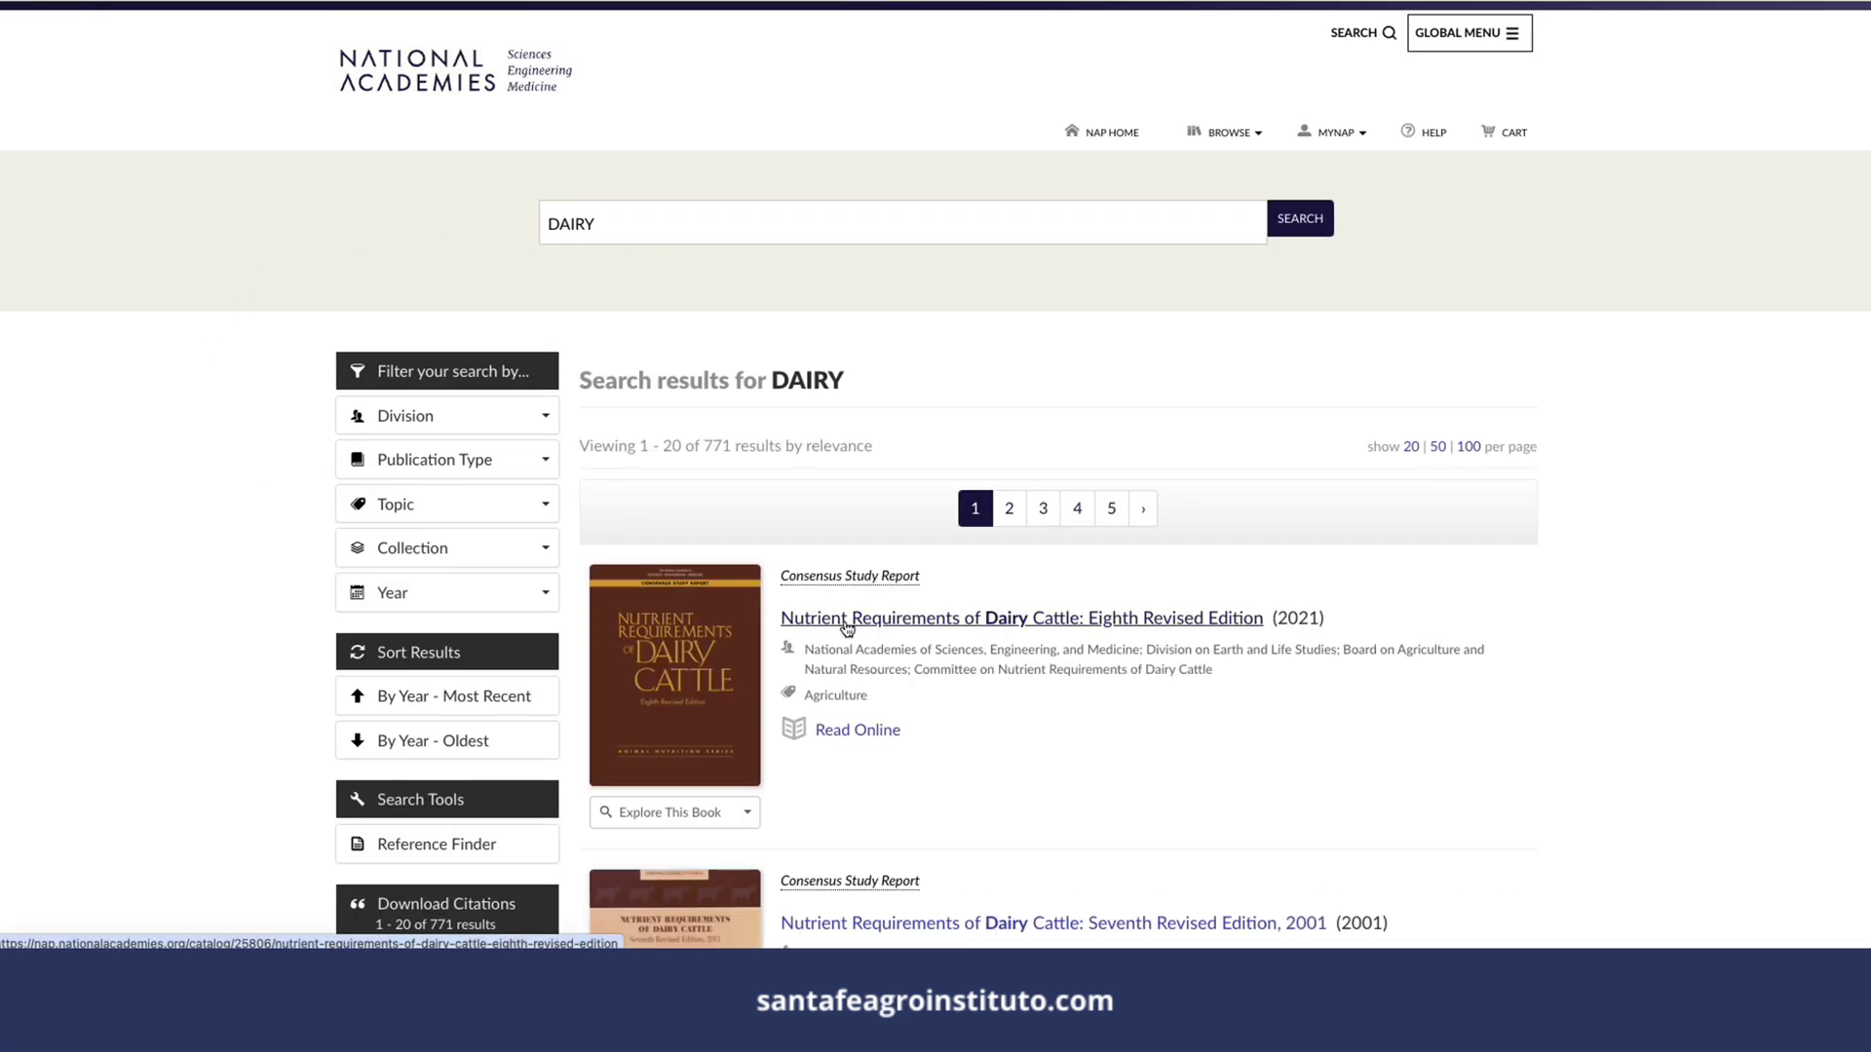
left_click(846, 620)
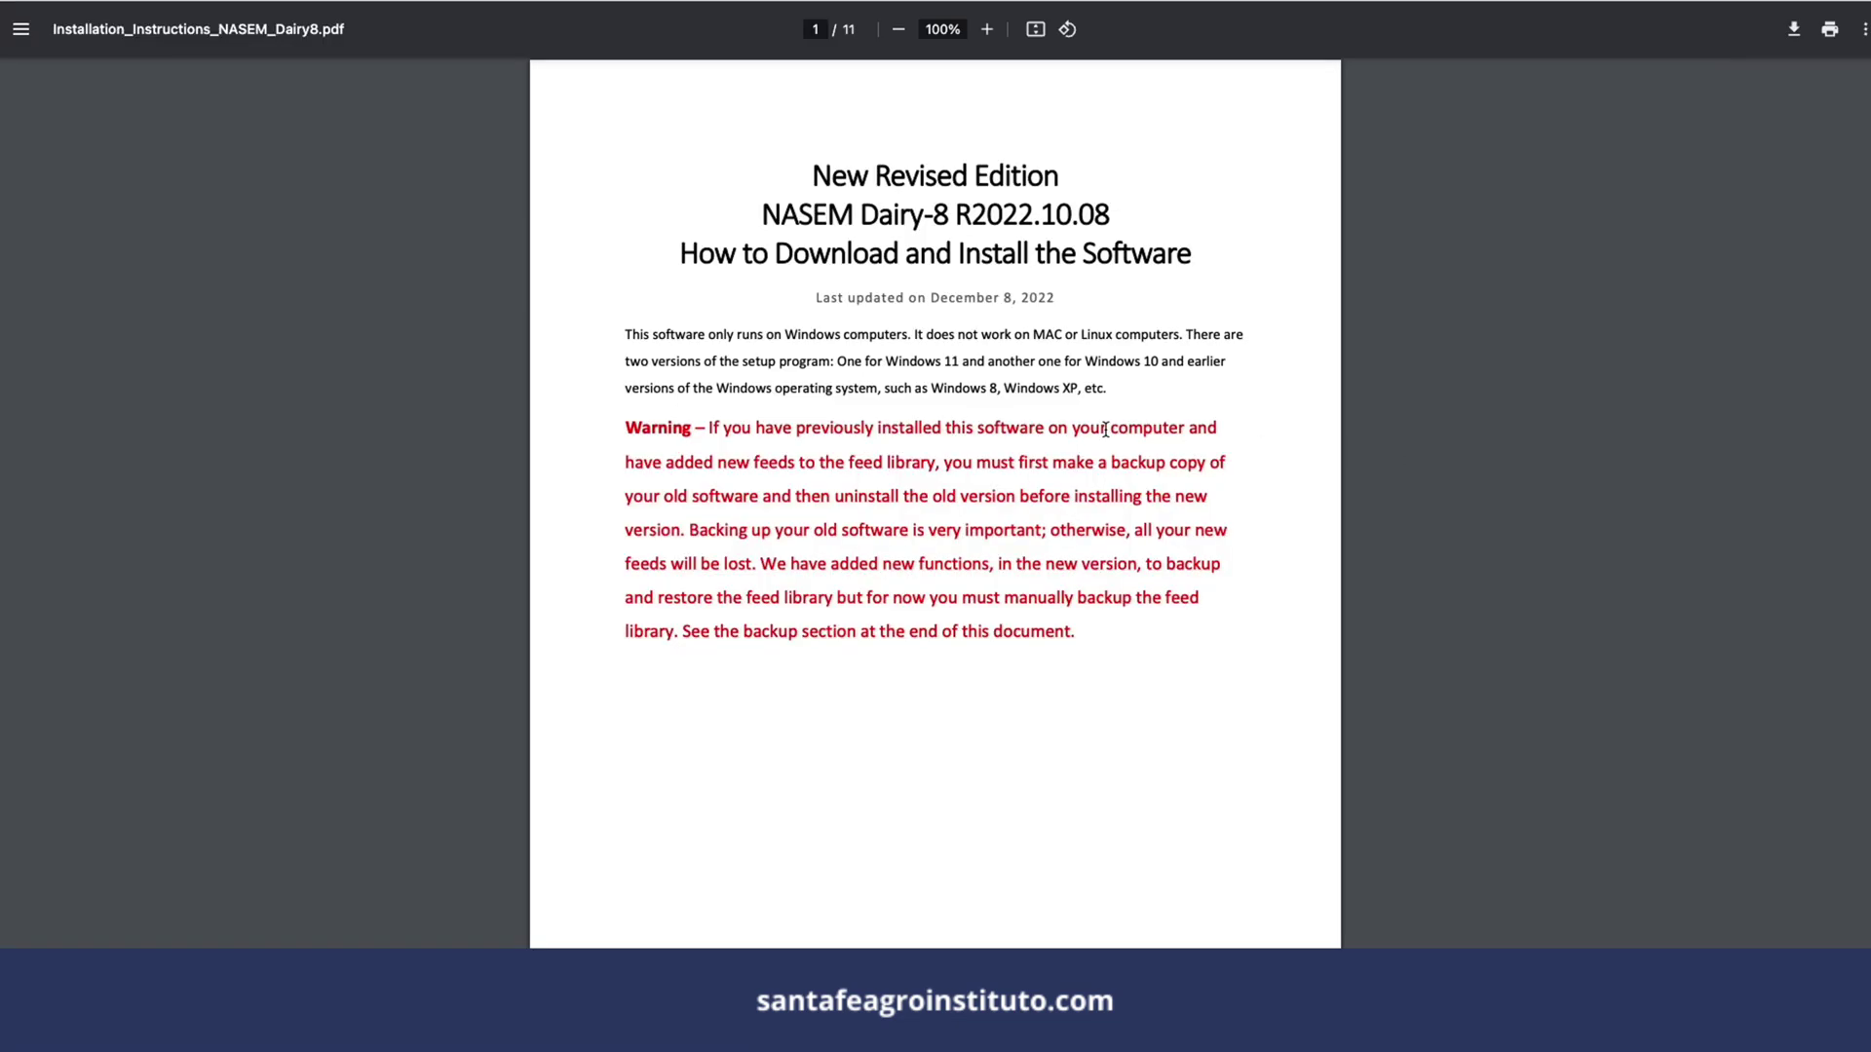
Step: Scroll to page 2 of the installation PDF, zoom in, and highlight the Windows 11 and Windows 10 lines
scroll(1106, 430, "down", 6)
scroll(1106, 430, "down", 5)
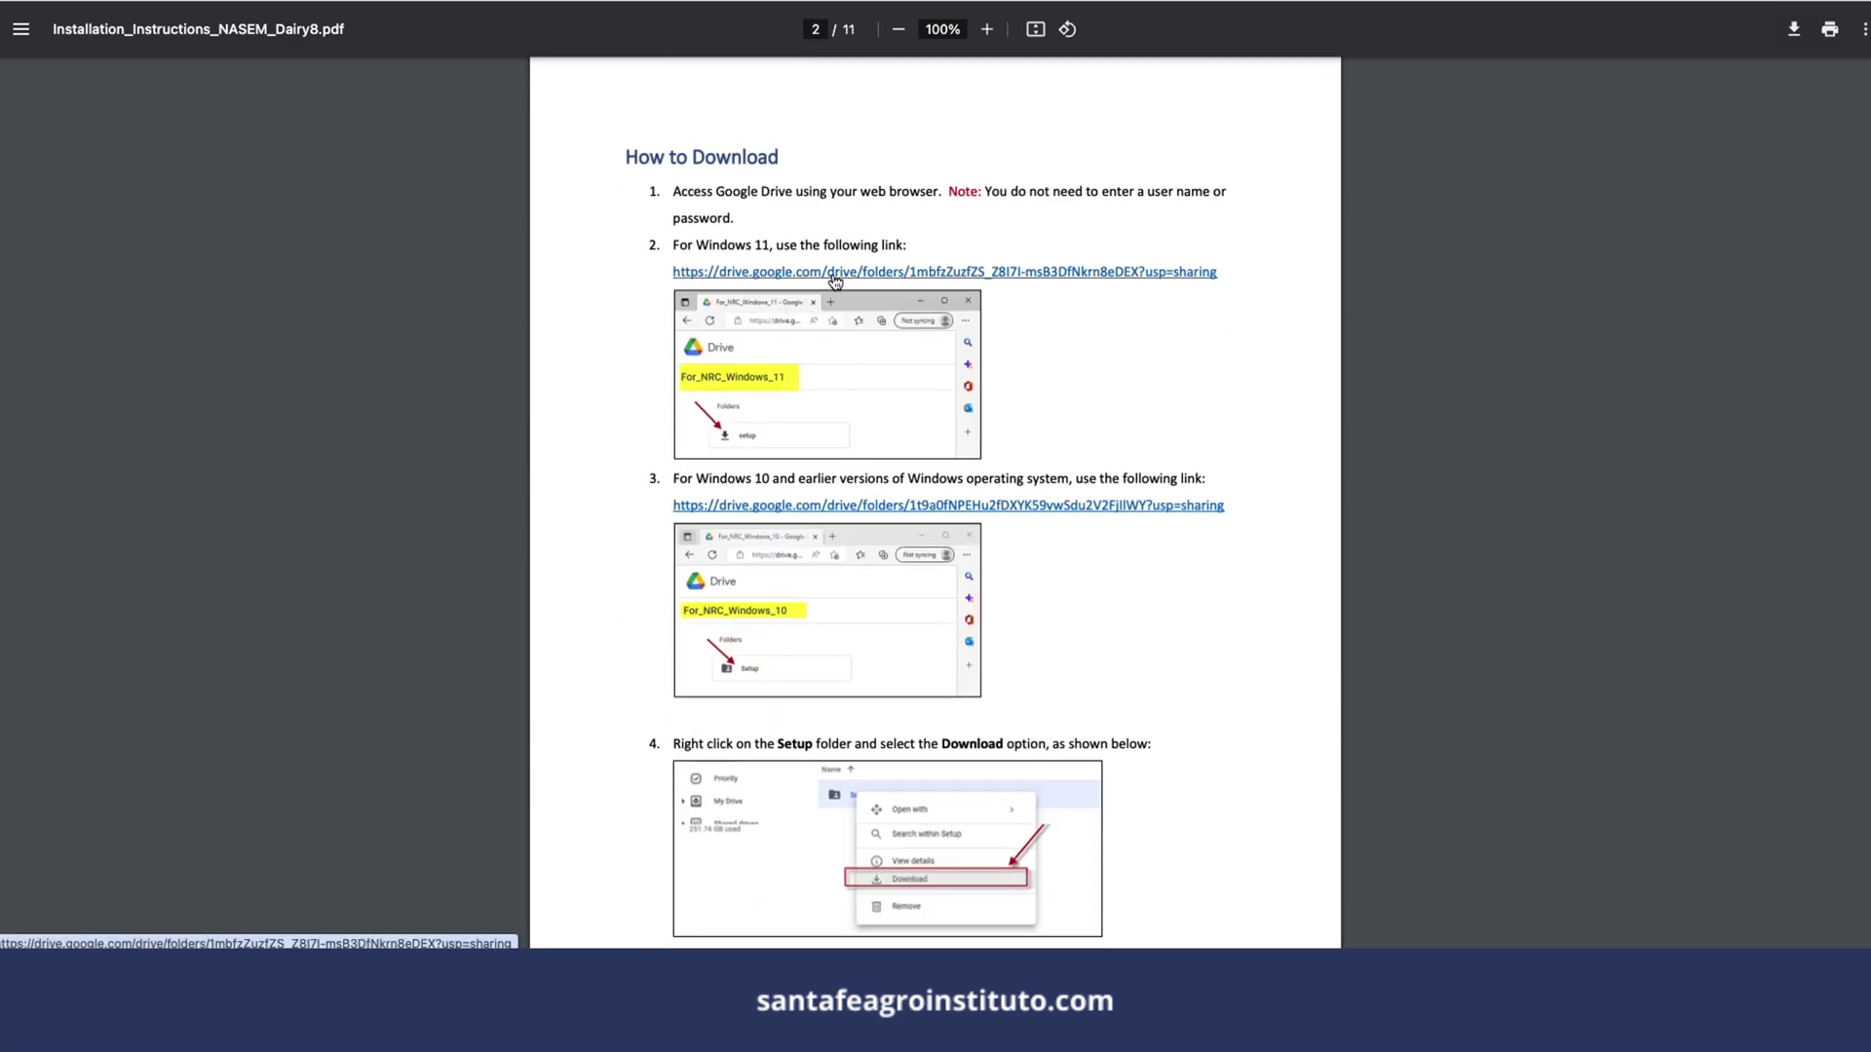
key("ctrl+plus")
key("ctrl+plus")
key("ctrl+plus")
key("ctrl+plus")
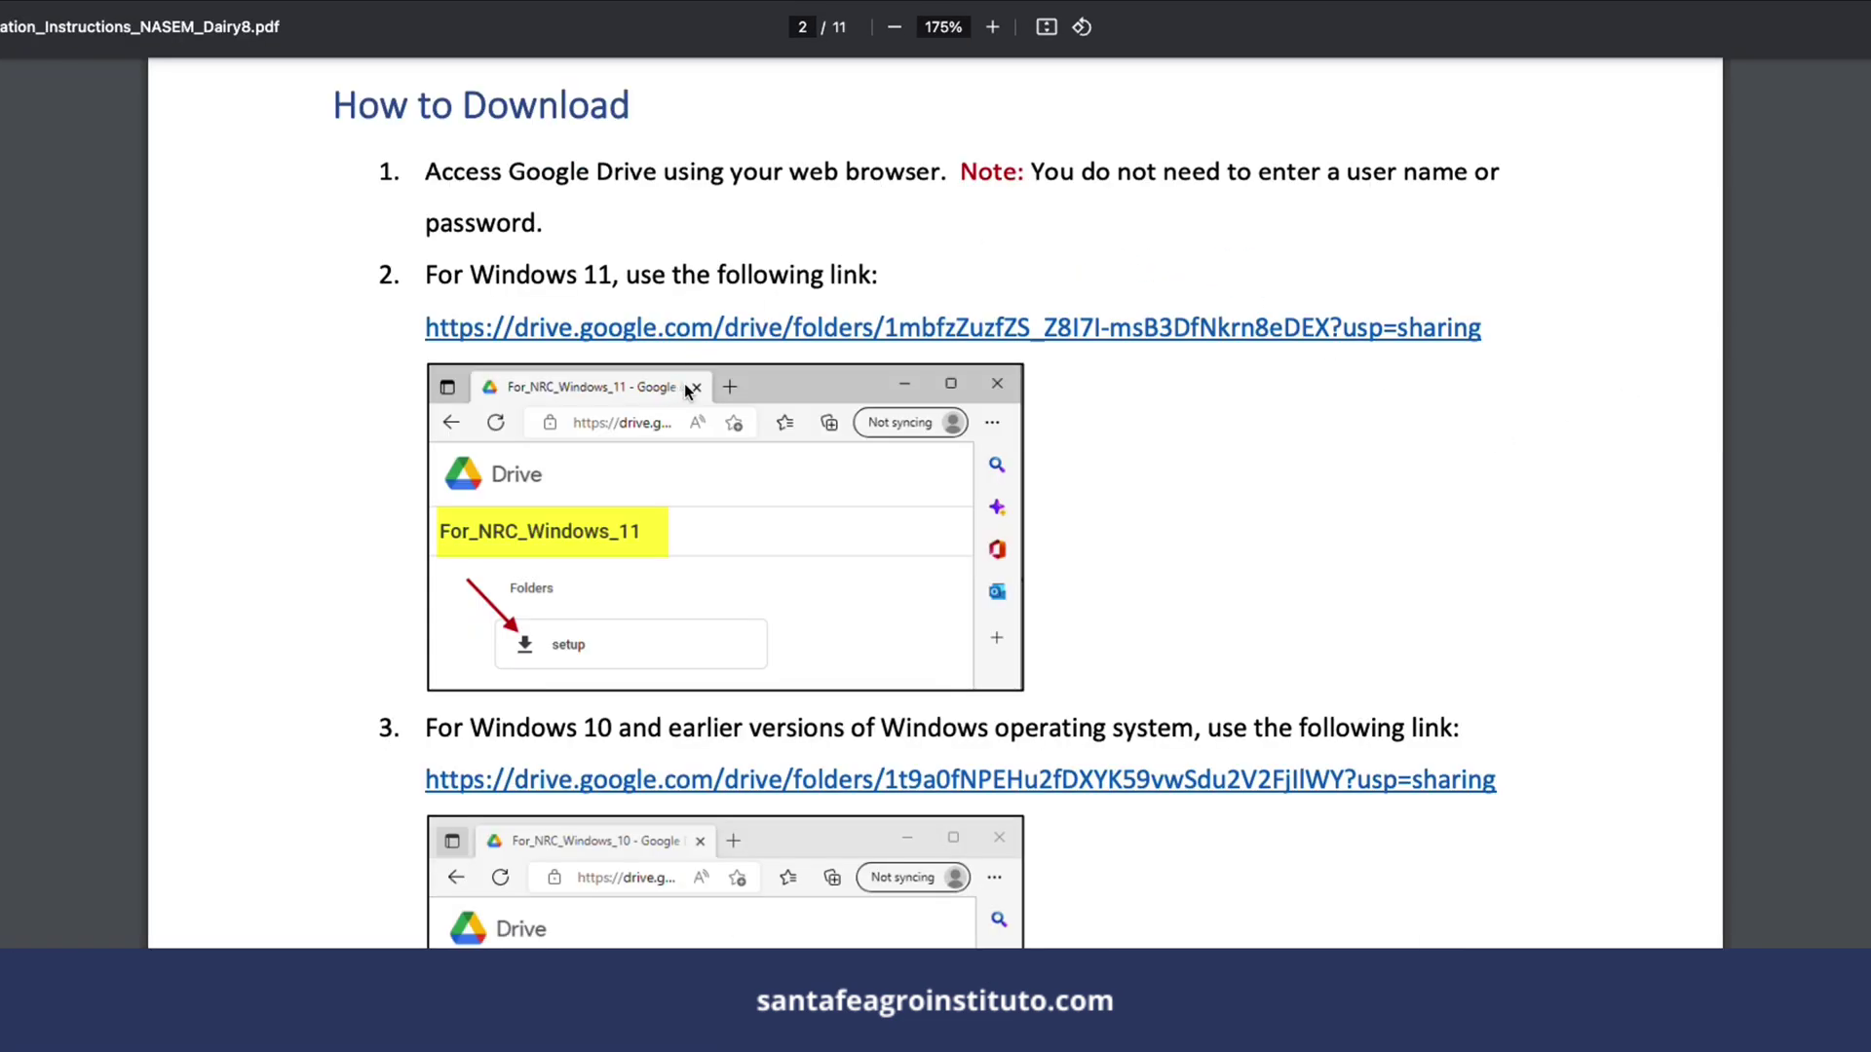
left_click_drag(472, 275, 612, 275)
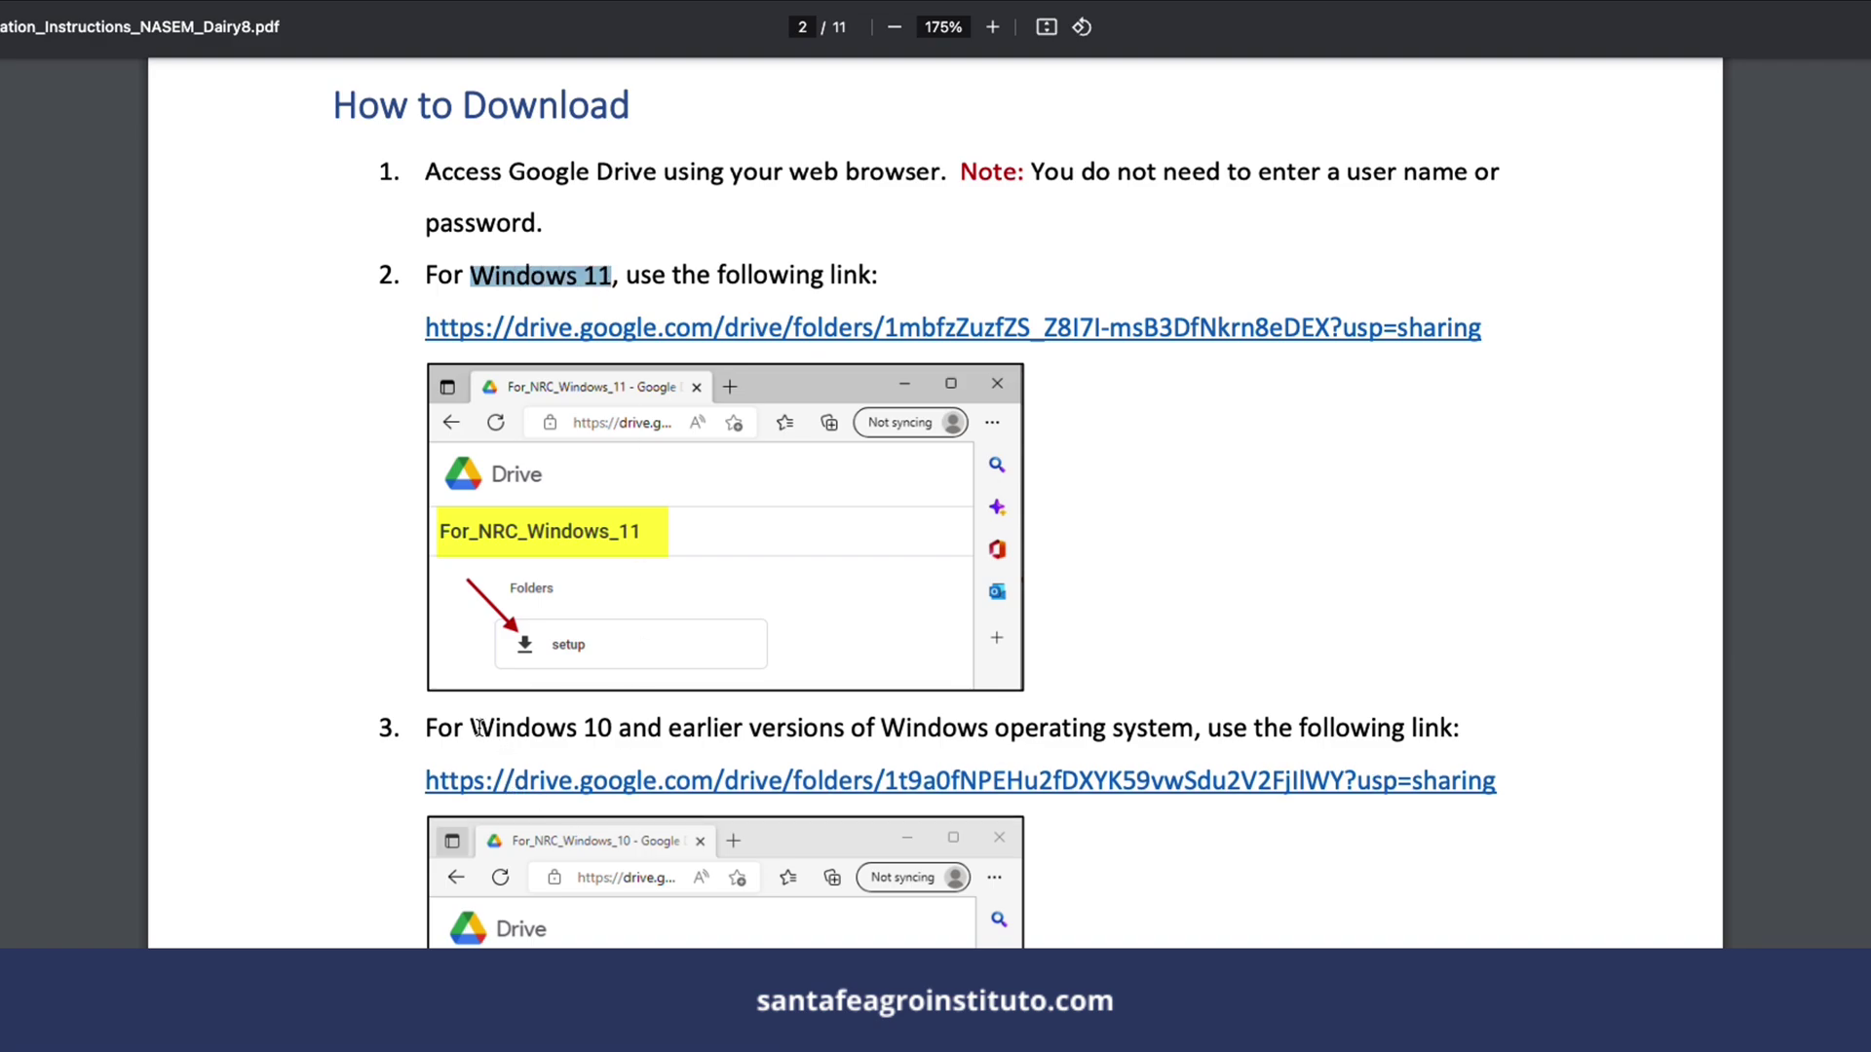
left_click_drag(472, 728, 612, 728)
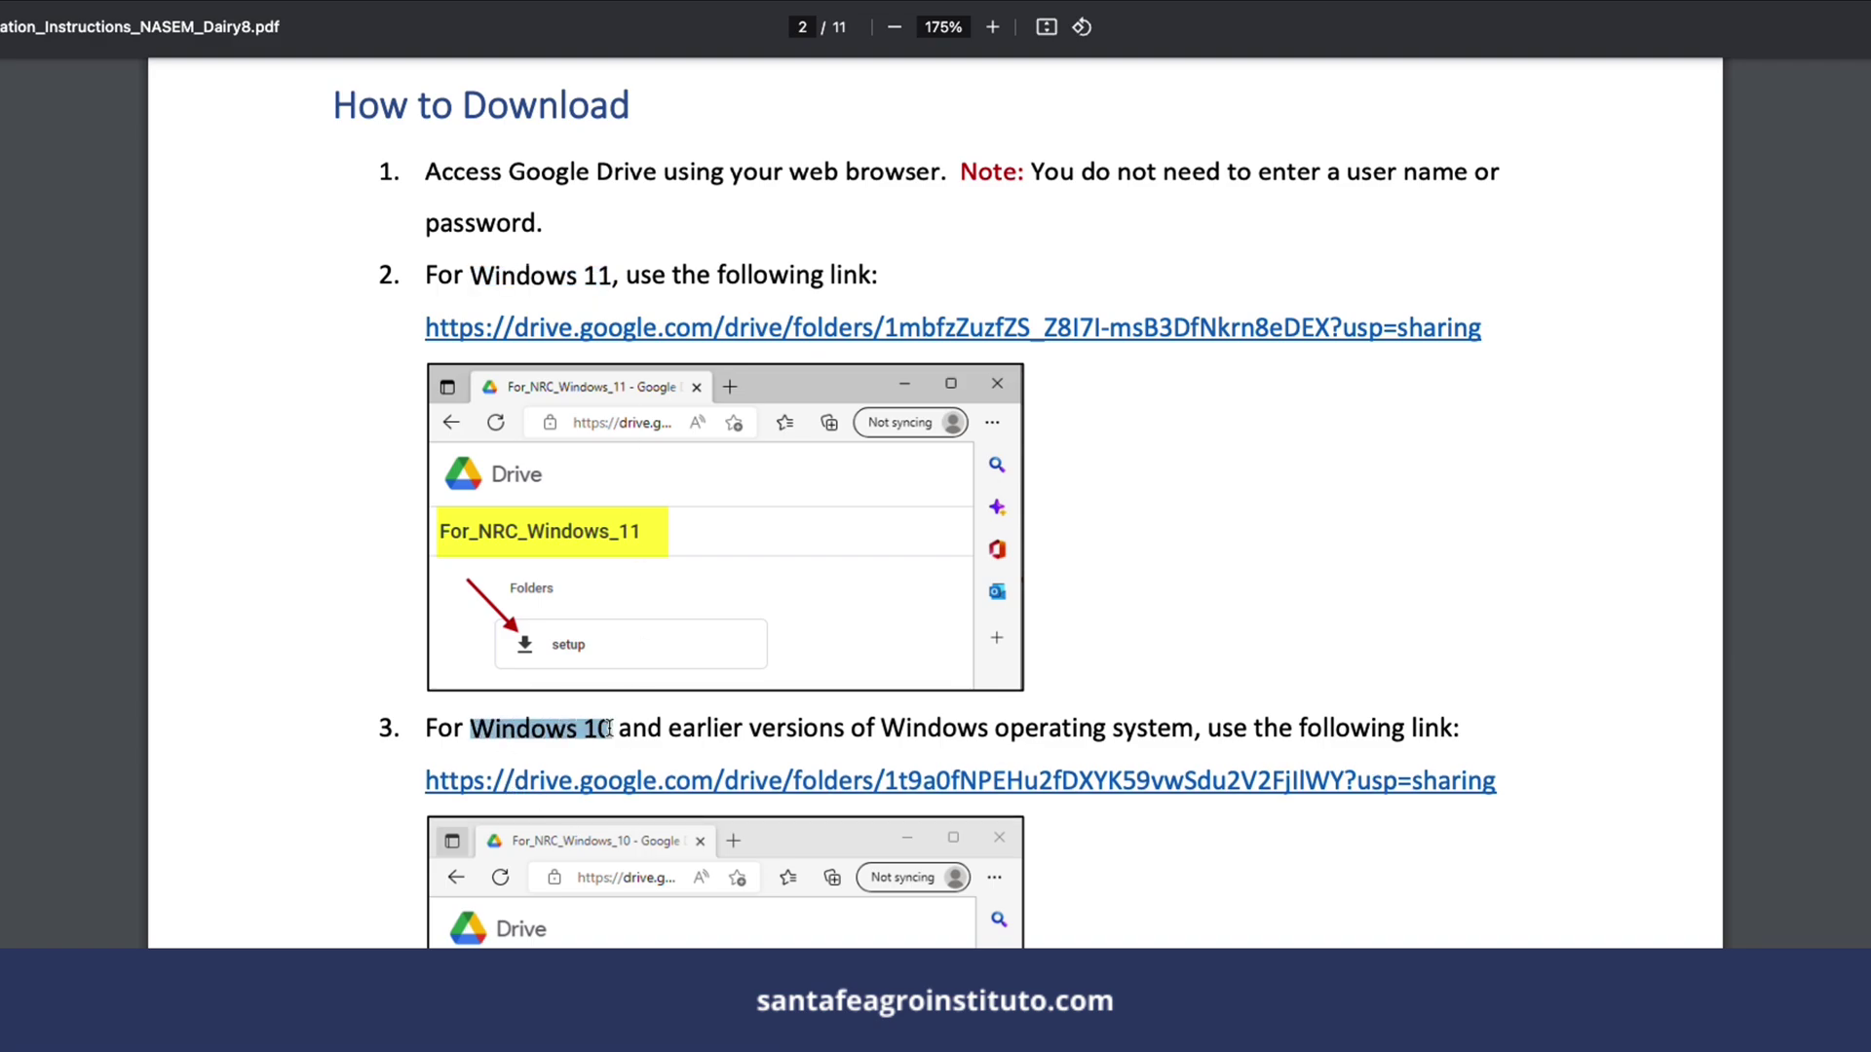
left_click(1081, 735)
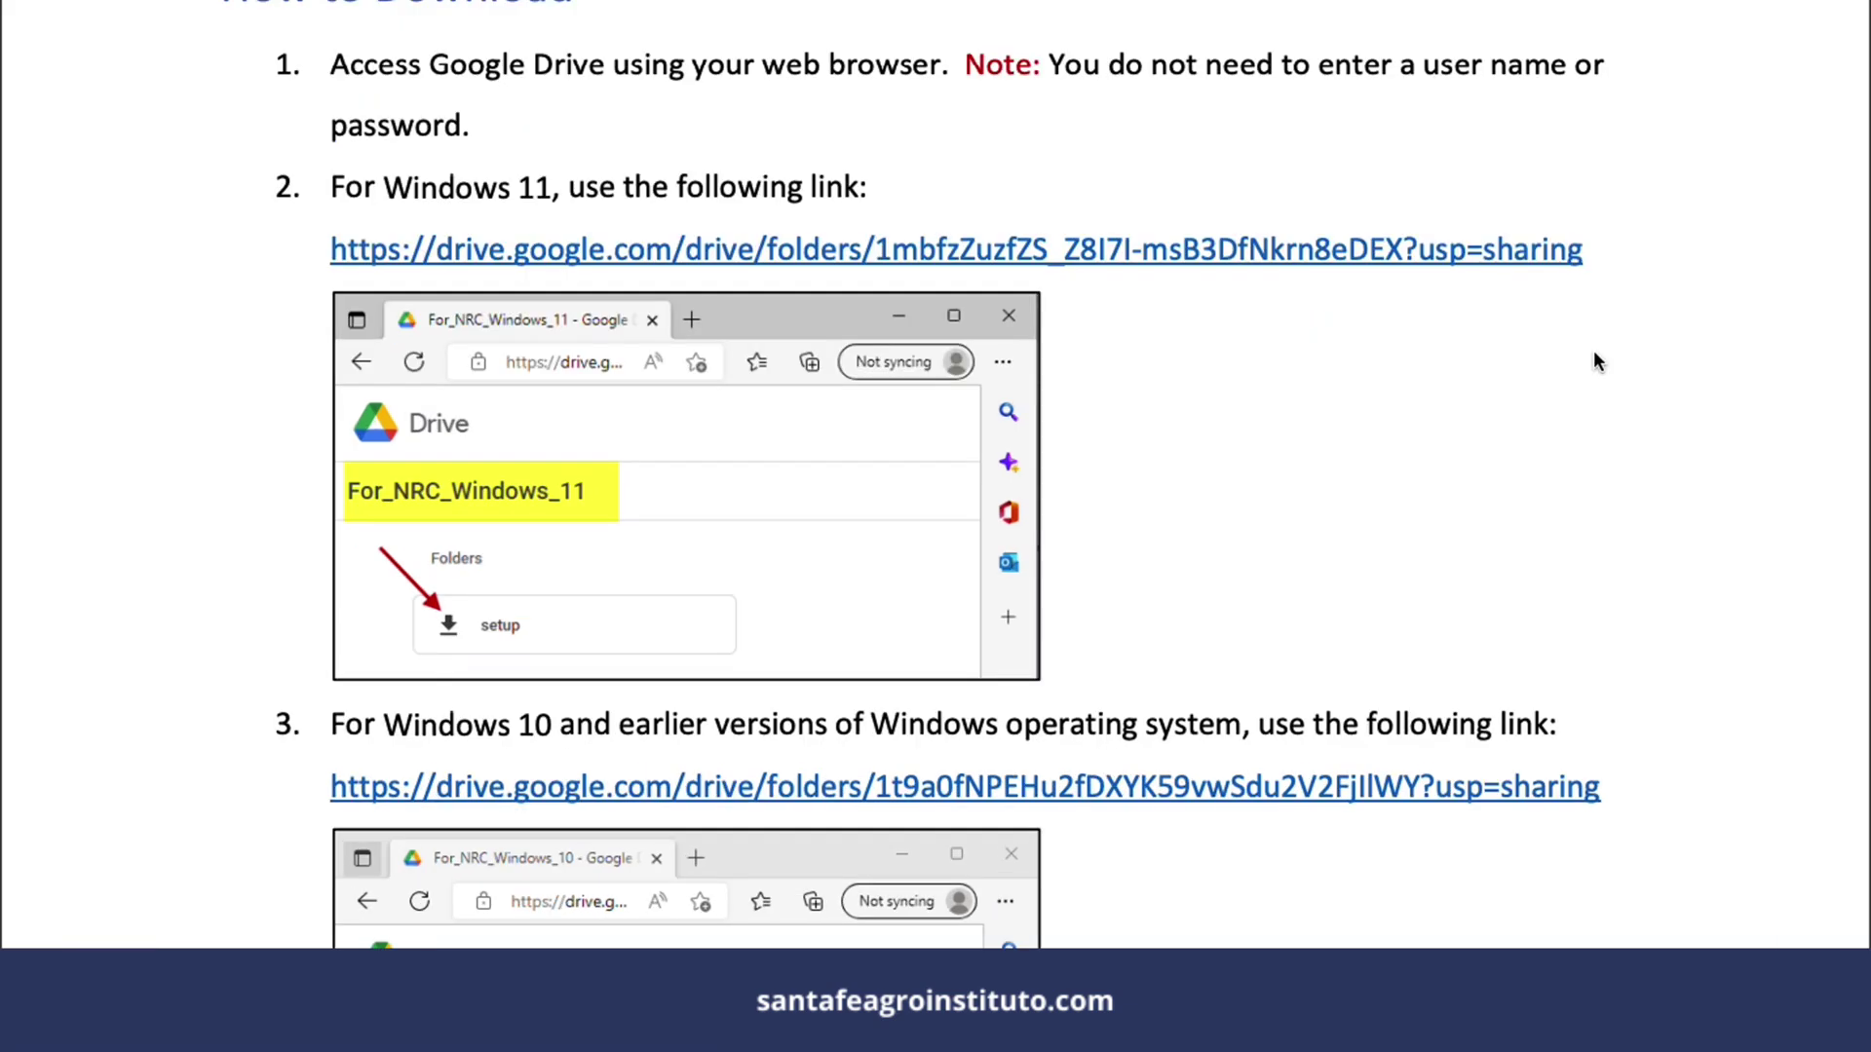
Step: Follow the Windows 11 Drive link and download the entire setup folder from For_NRC_Windows_11
left_click(1148, 257)
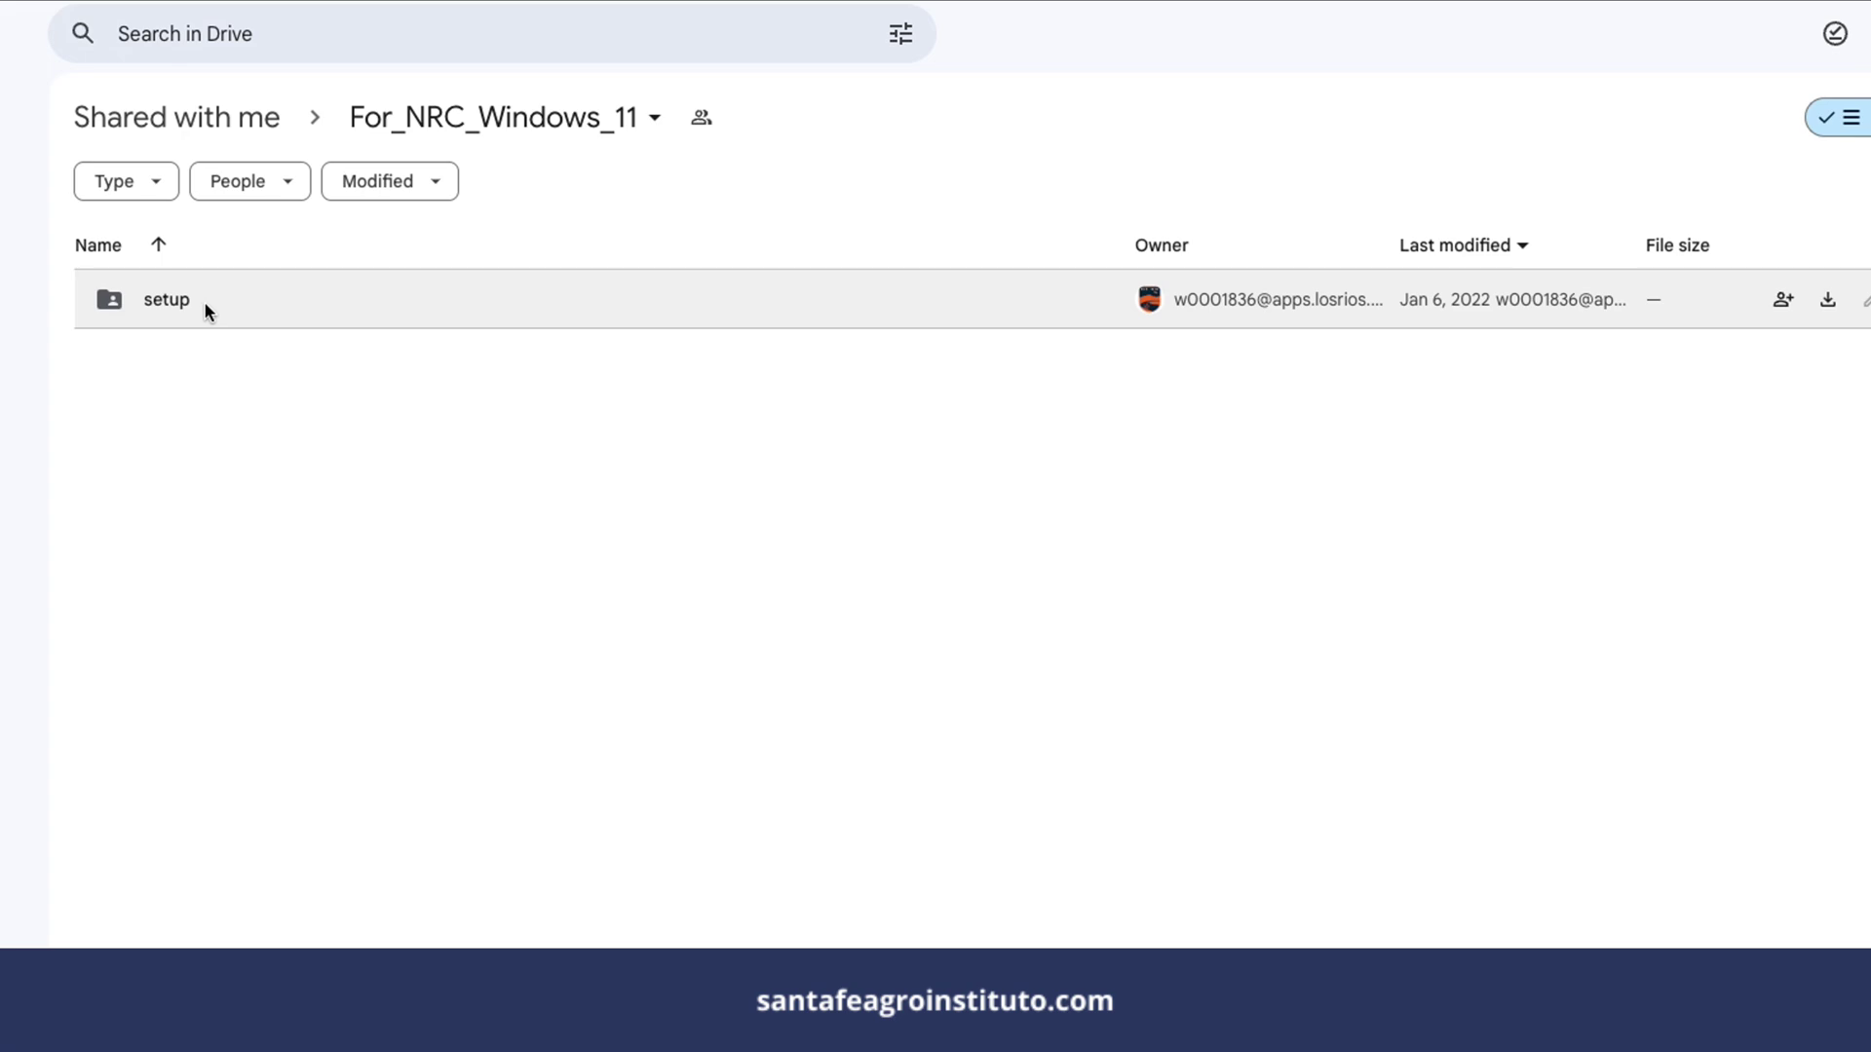
double_click(202, 301)
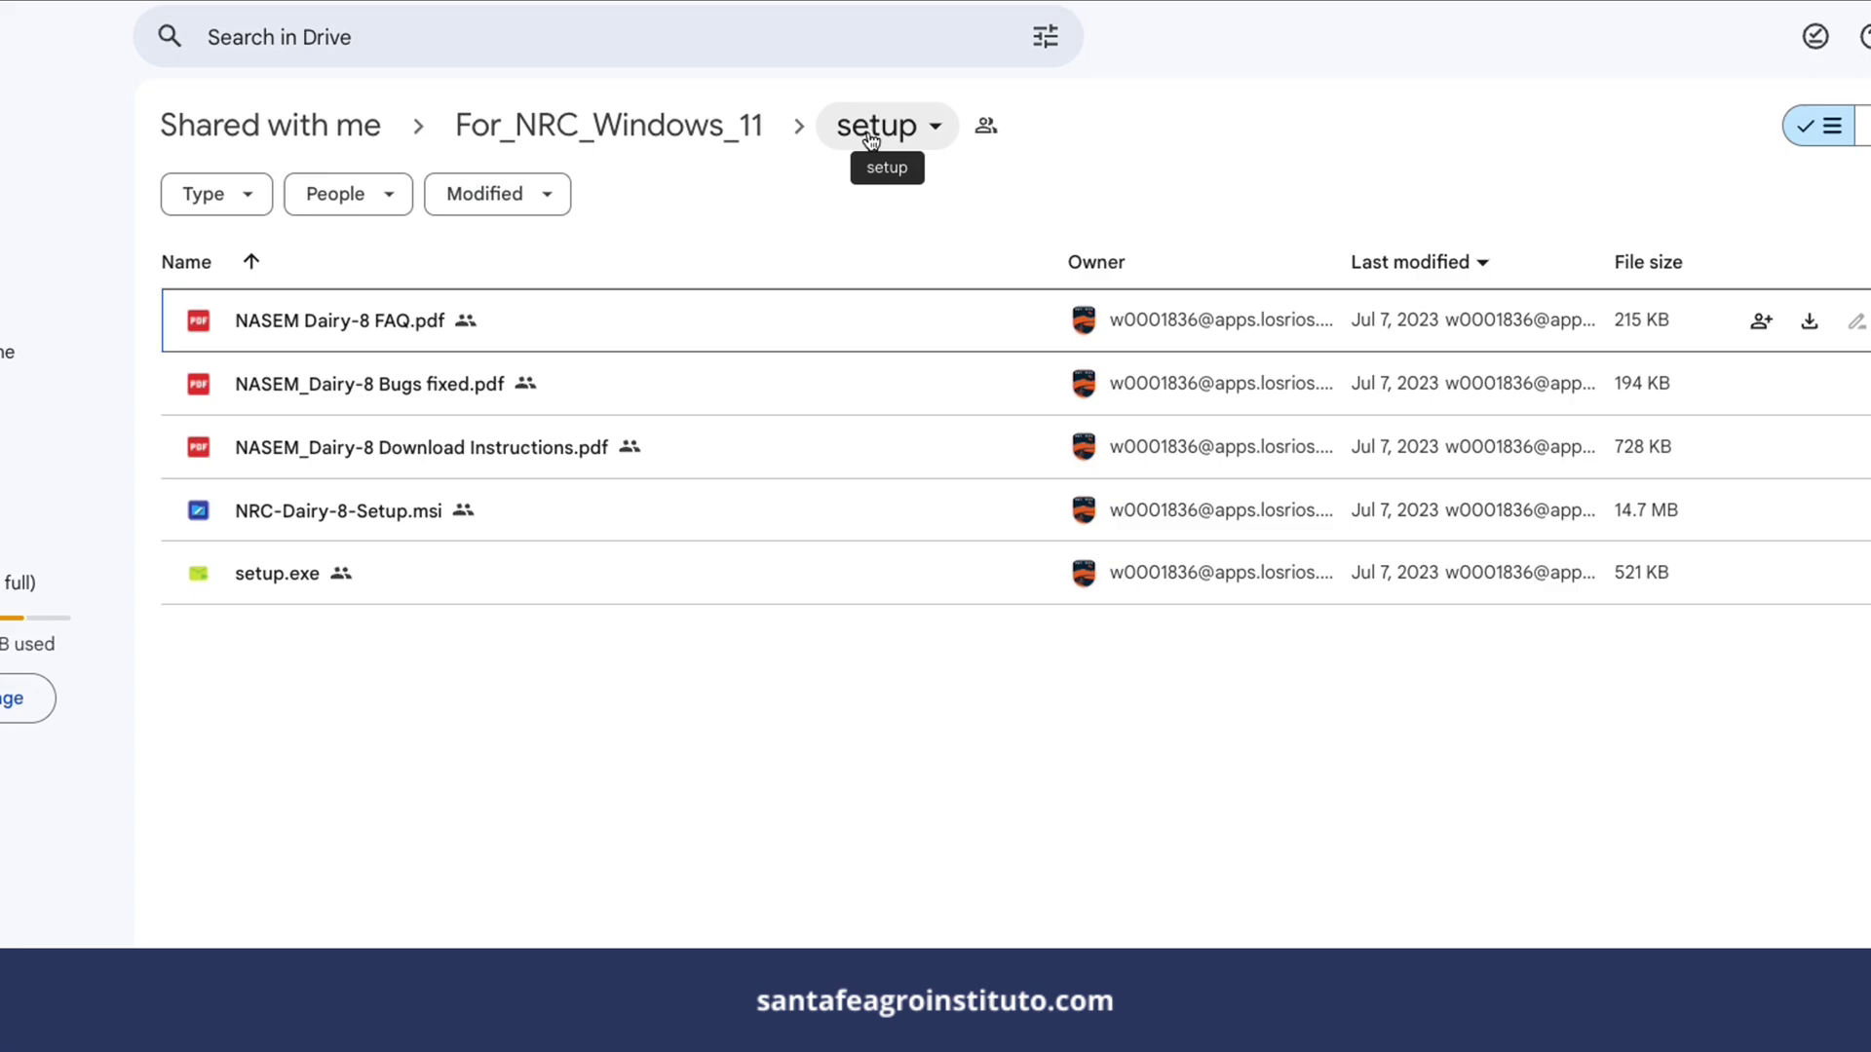
left_click(935, 129)
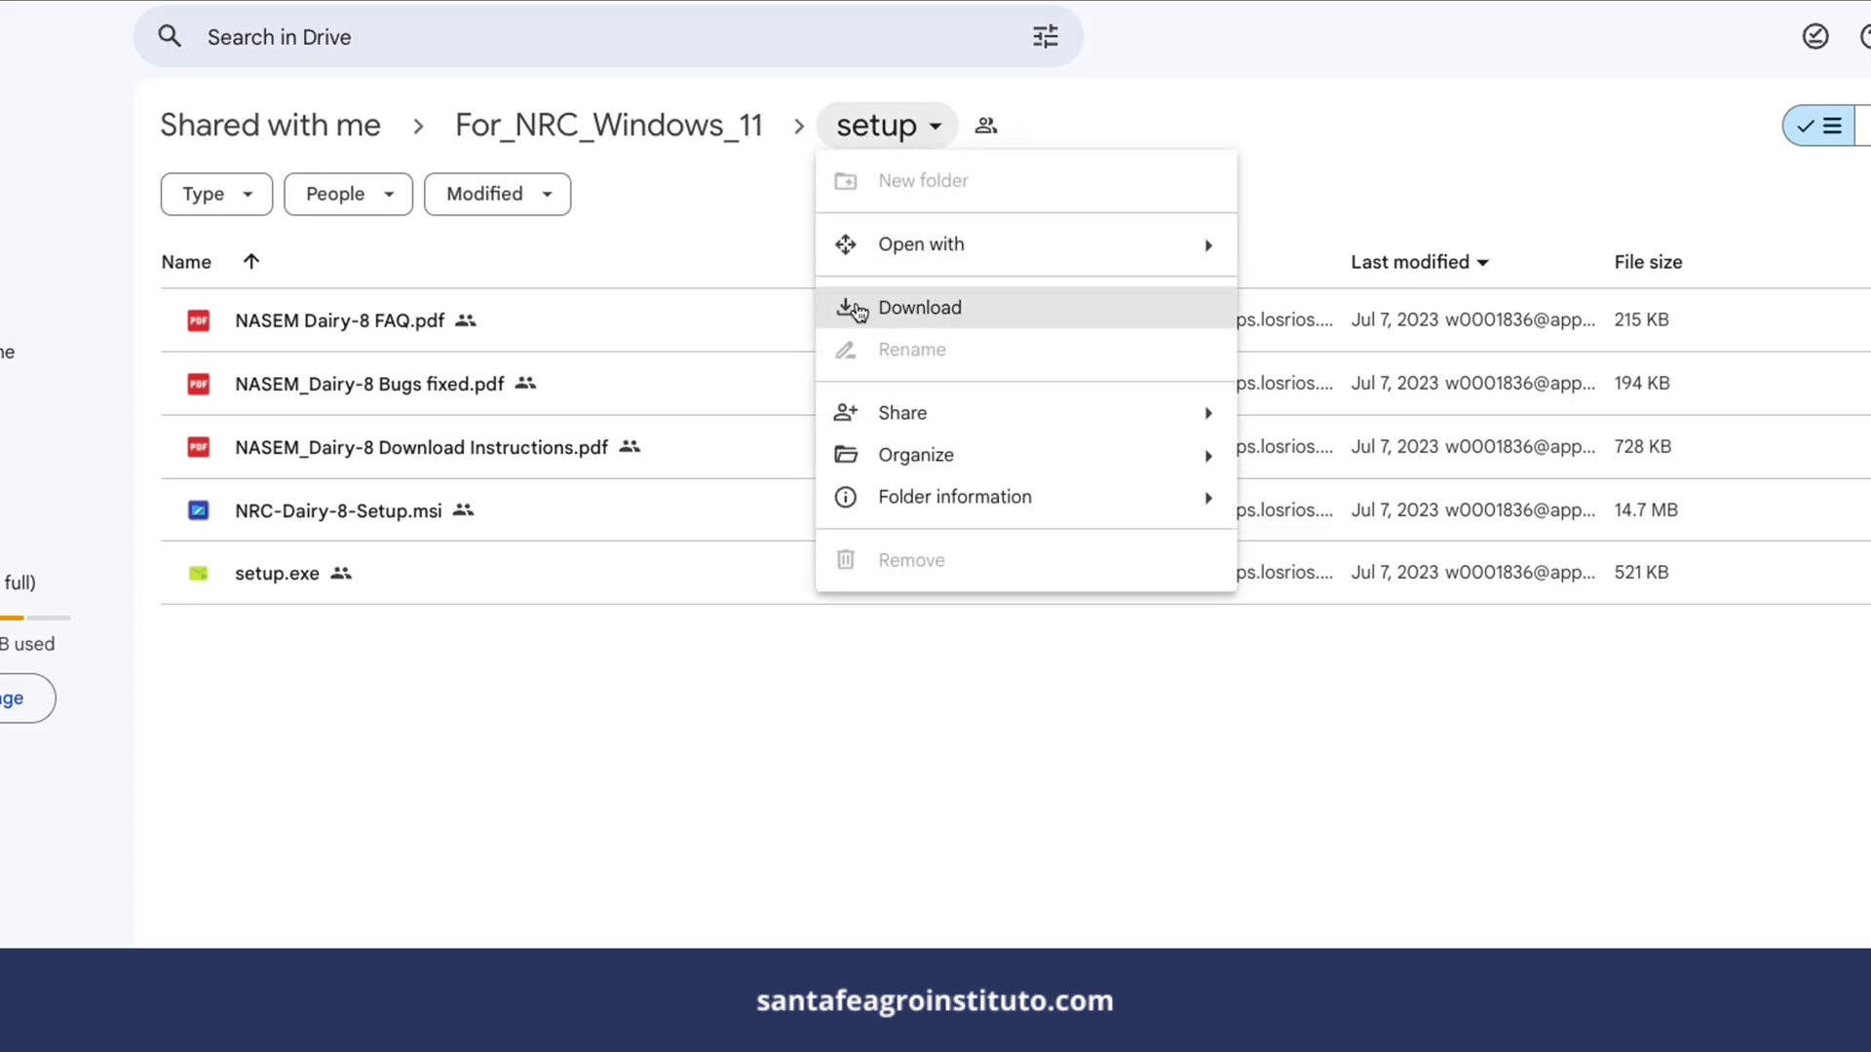
left_click(922, 308)
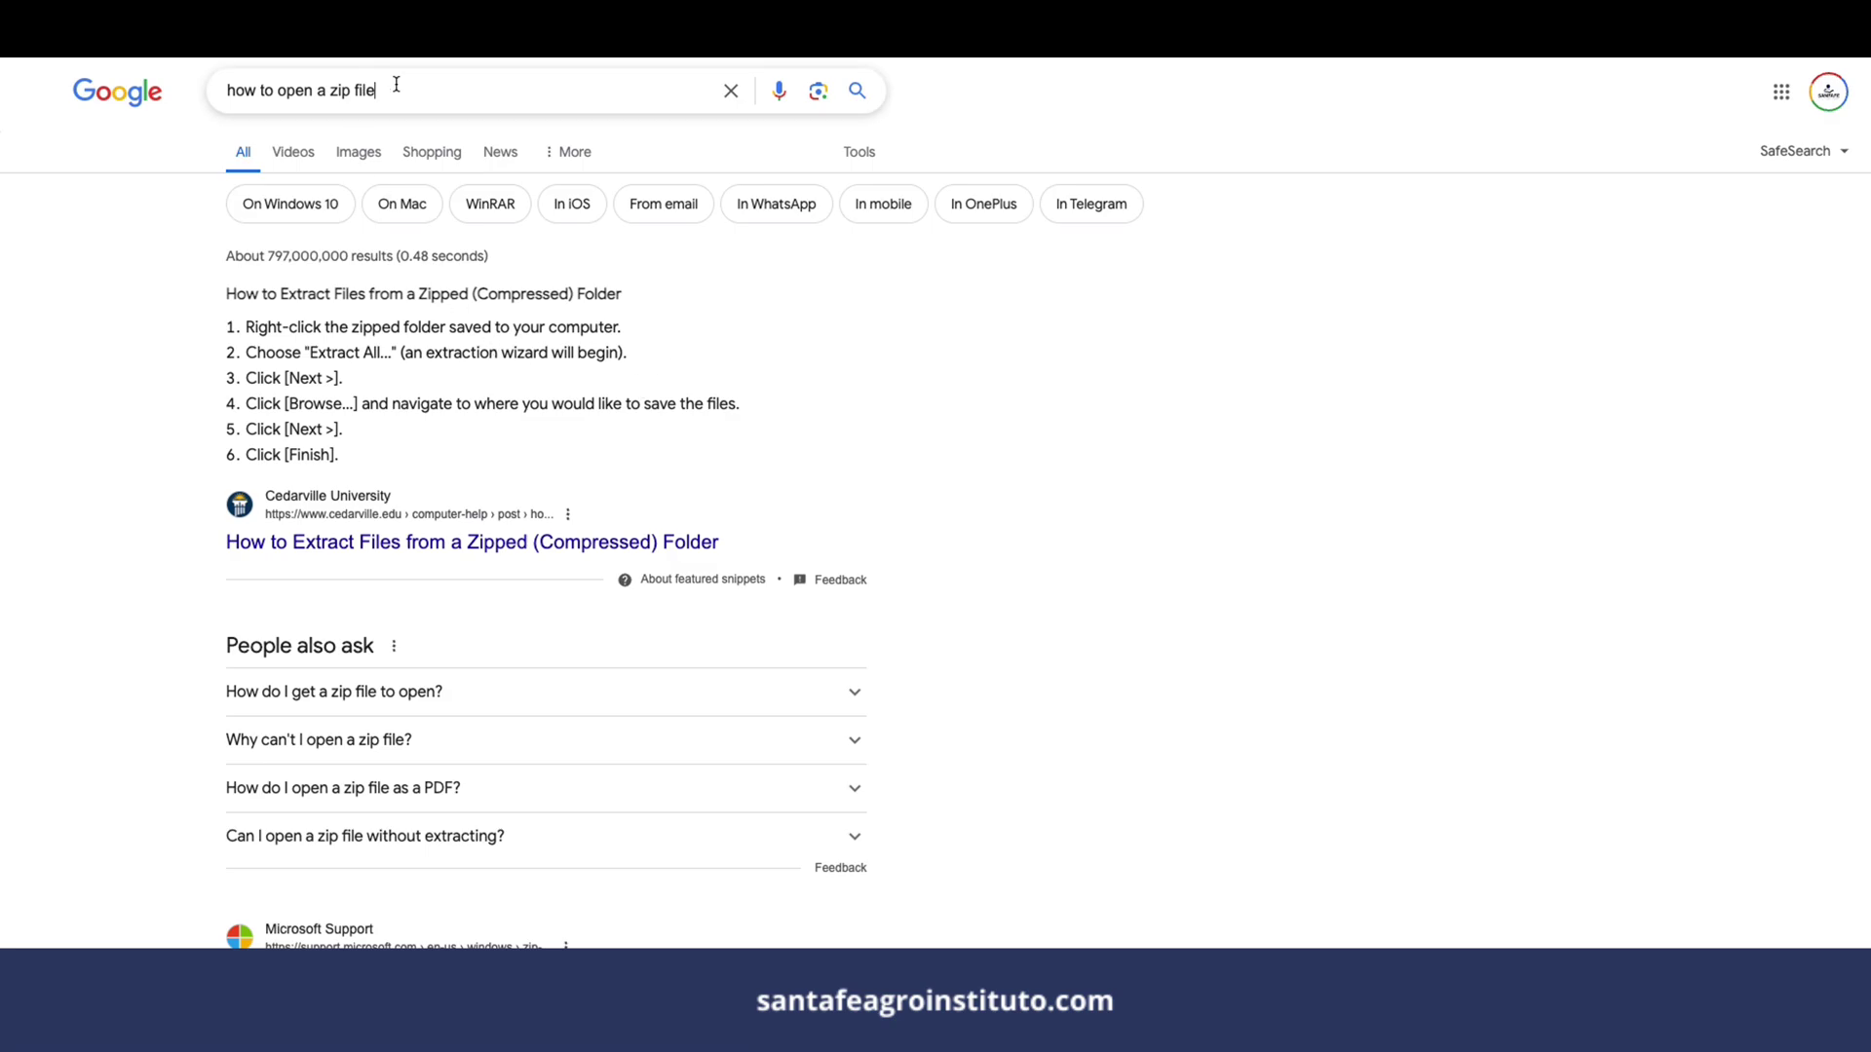
Step: Review the Google results for 'how to open a zip file'
left_click_drag(374, 90, 171, 89)
left_click(1319, 429)
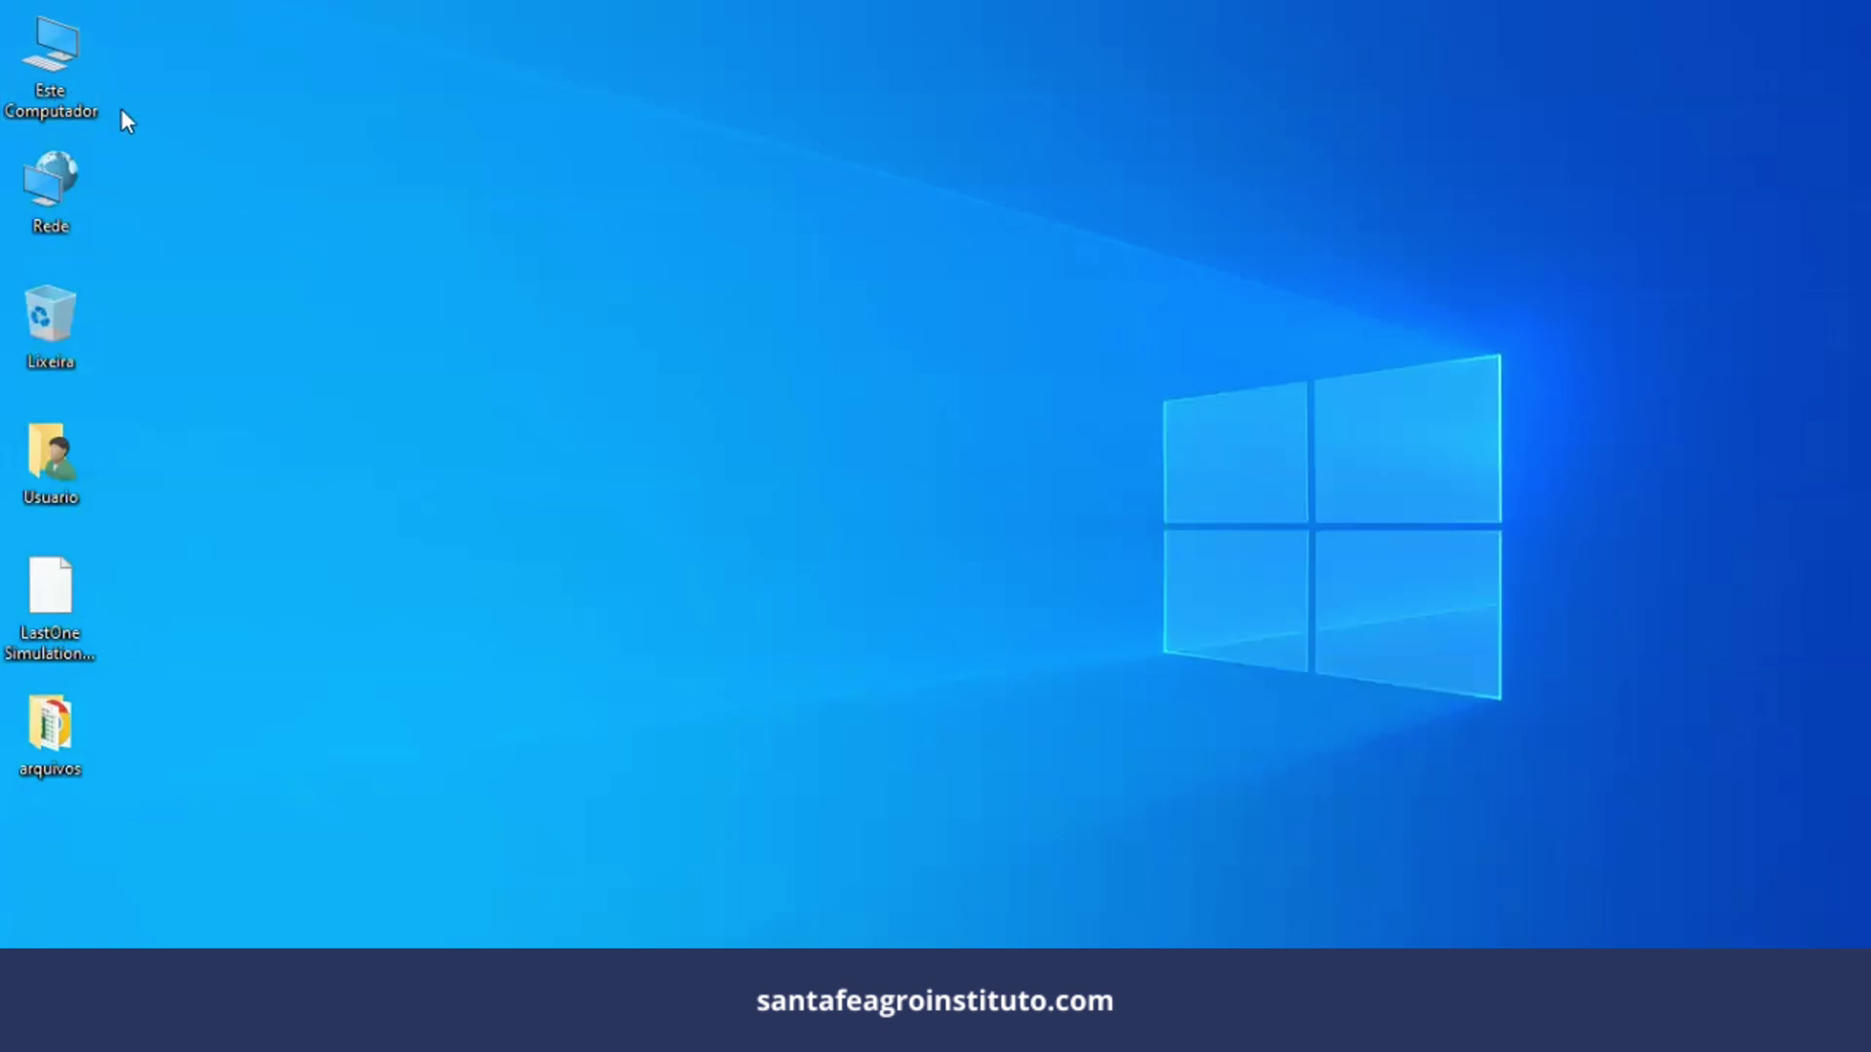
Step: Extract the NRC-Dairy-8 installer from the Downloads zip to the desktop and launch it
double_click(42, 37)
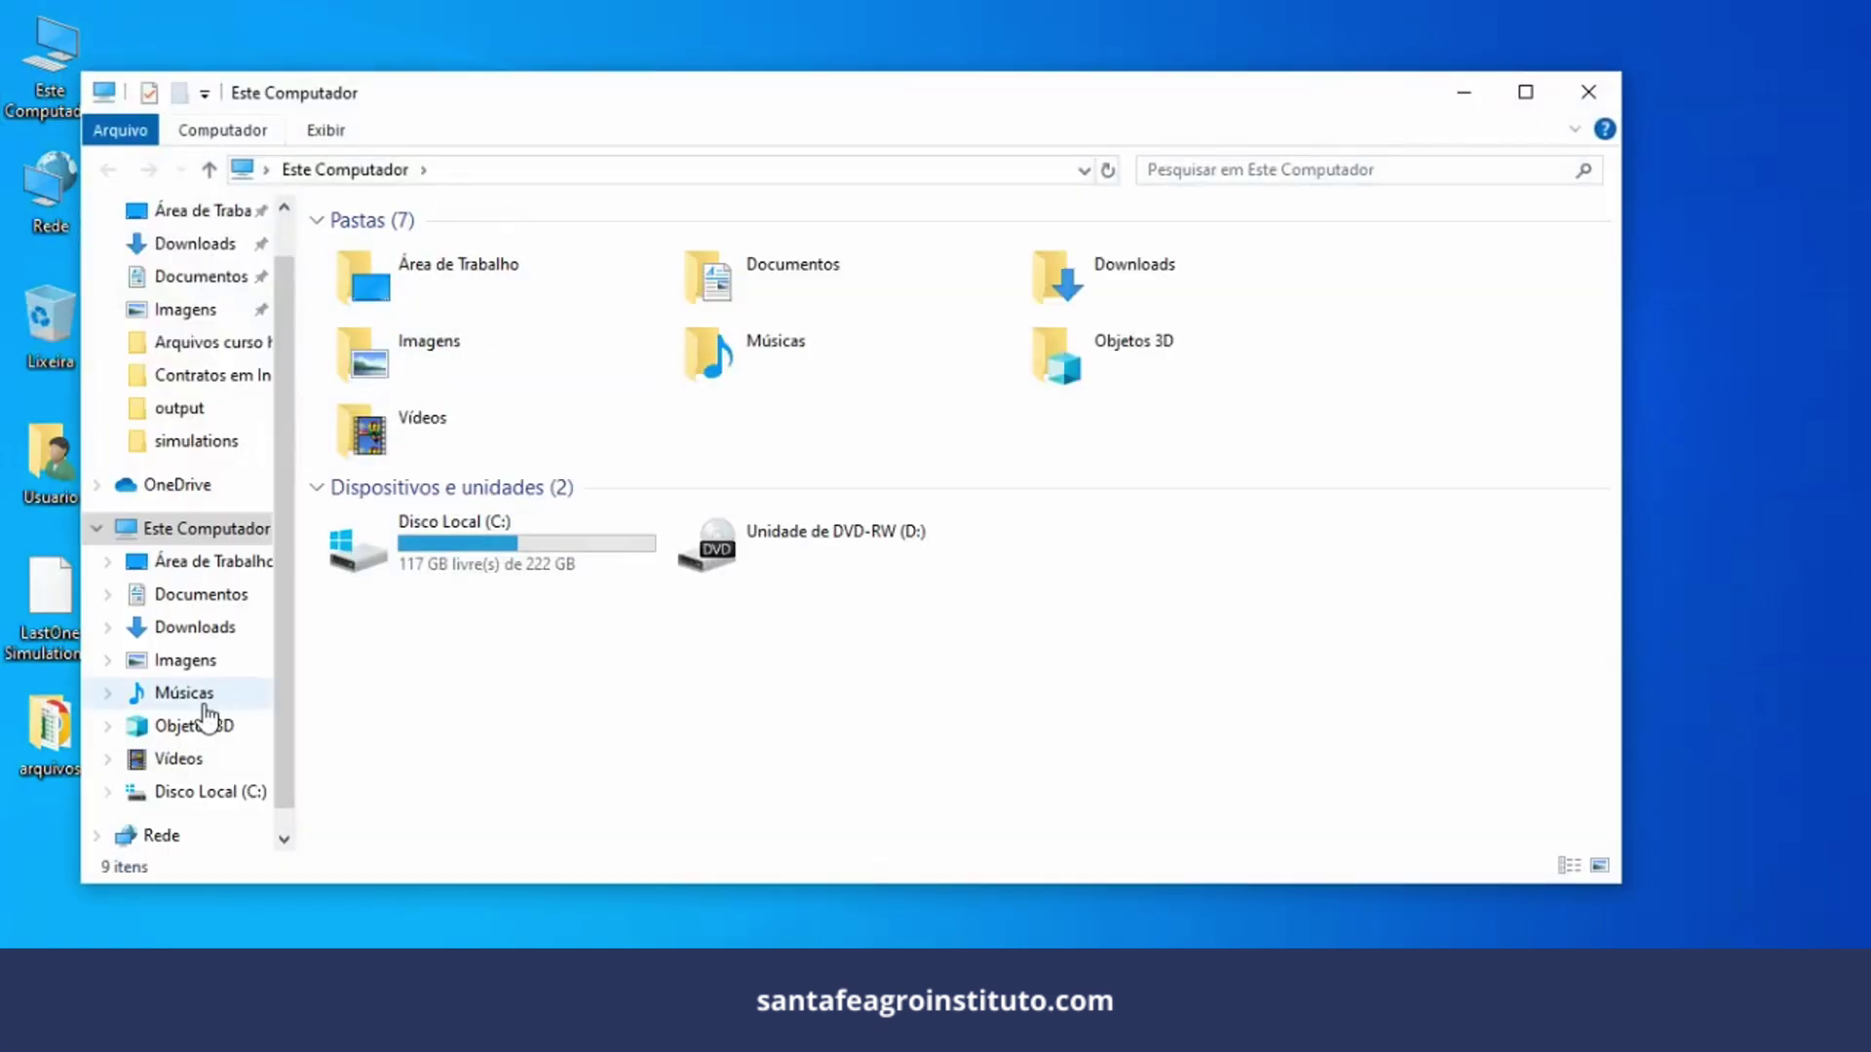
left_click(195, 626)
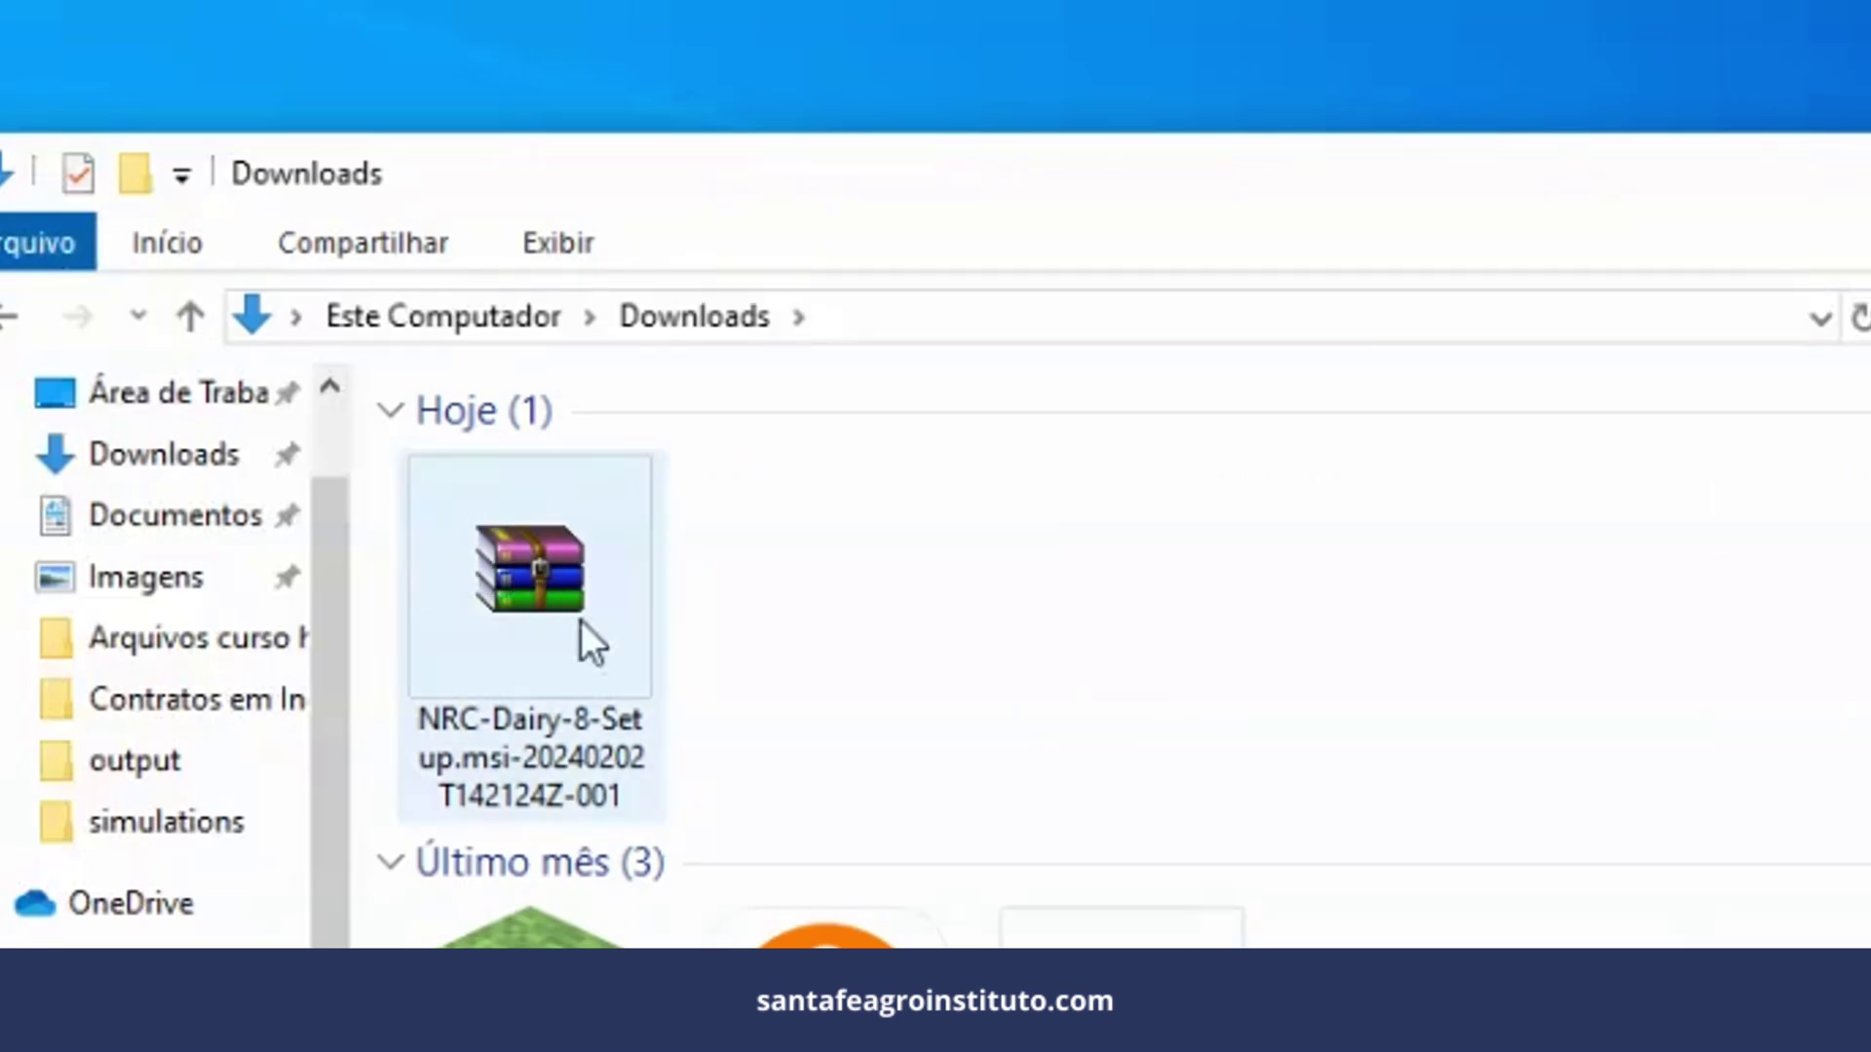
double_click(536, 594)
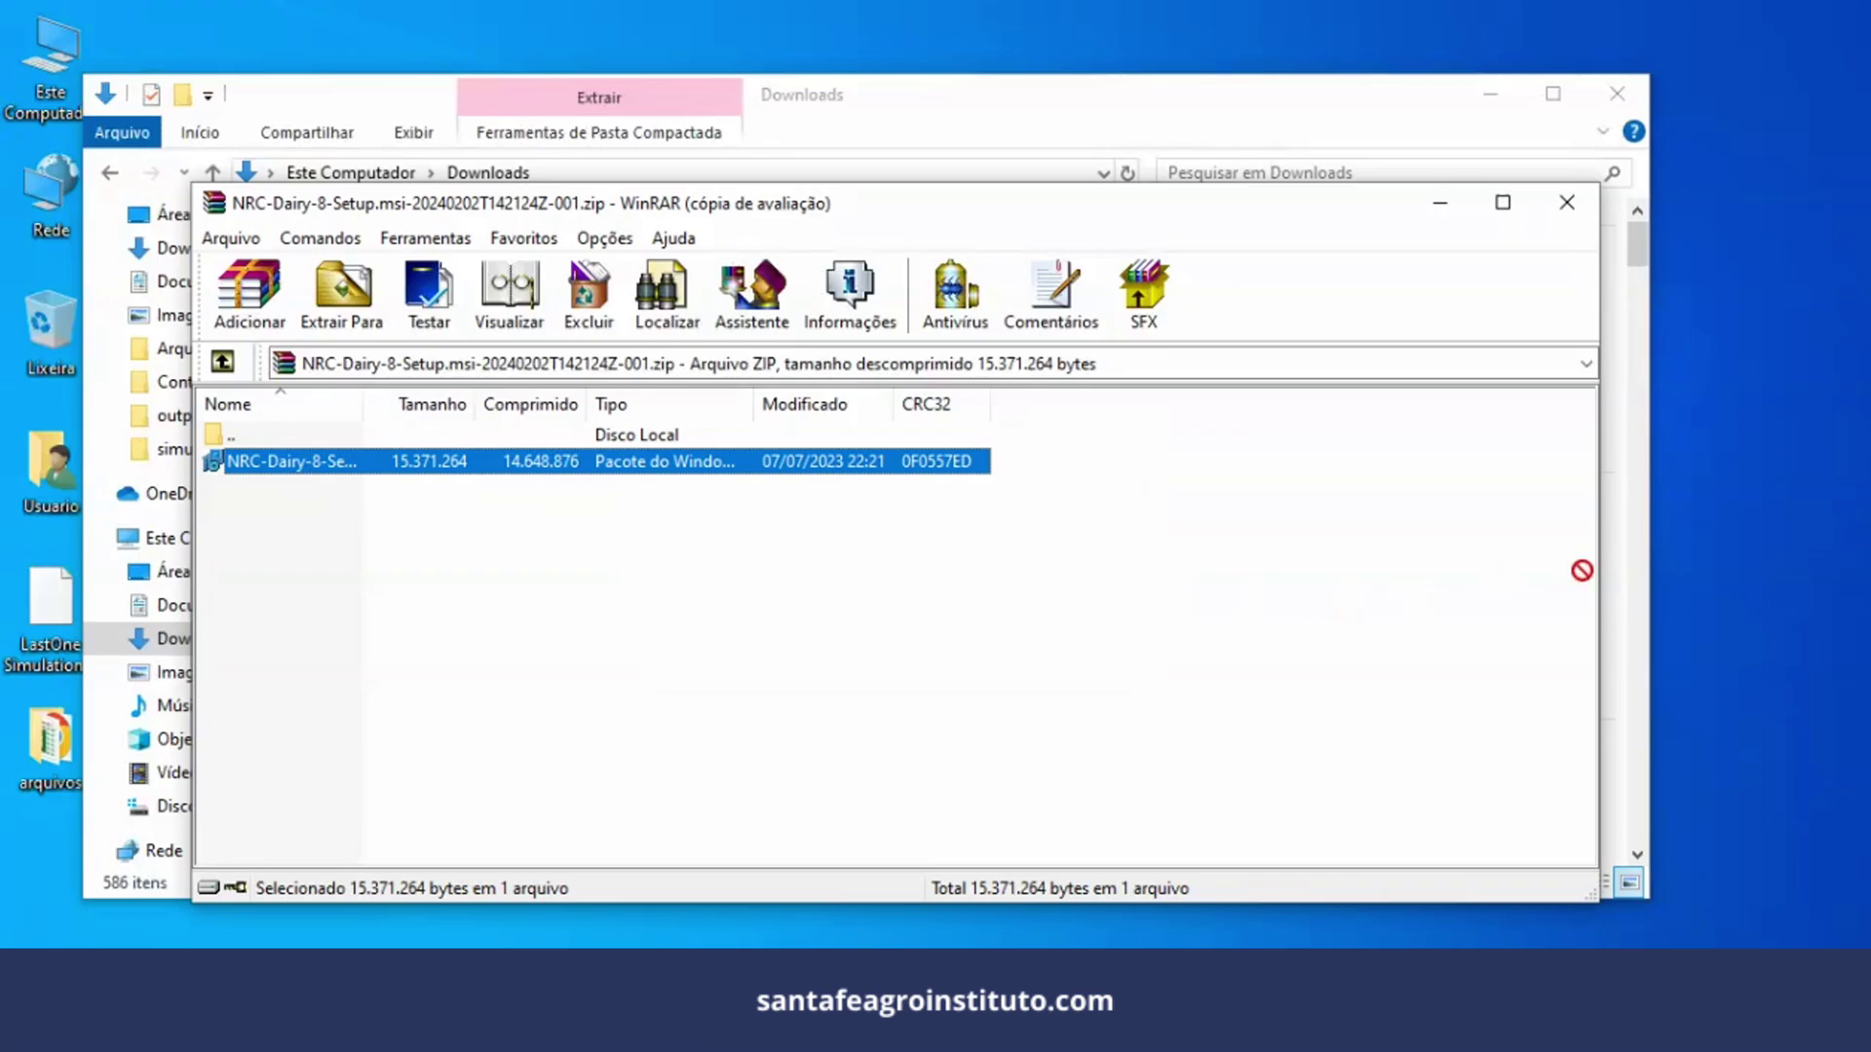
left_click_drag(1581, 570, 1783, 559)
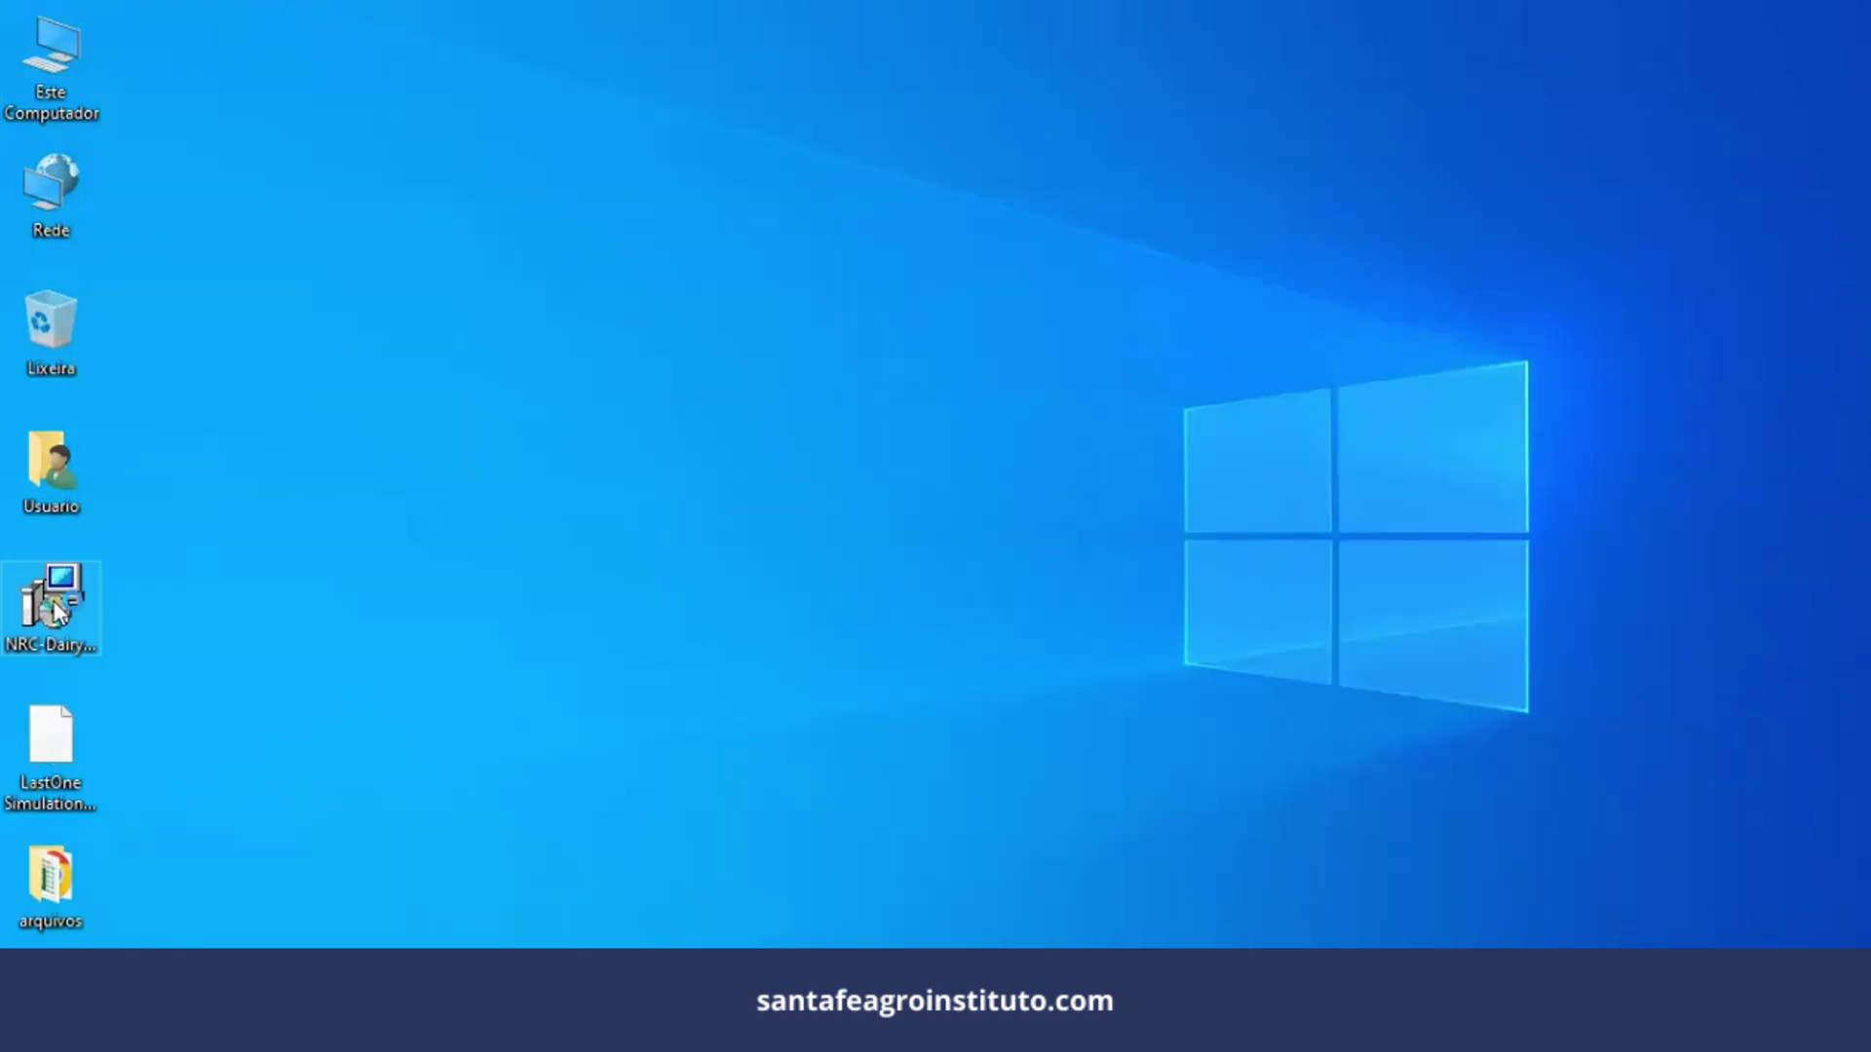
double_click(58, 610)
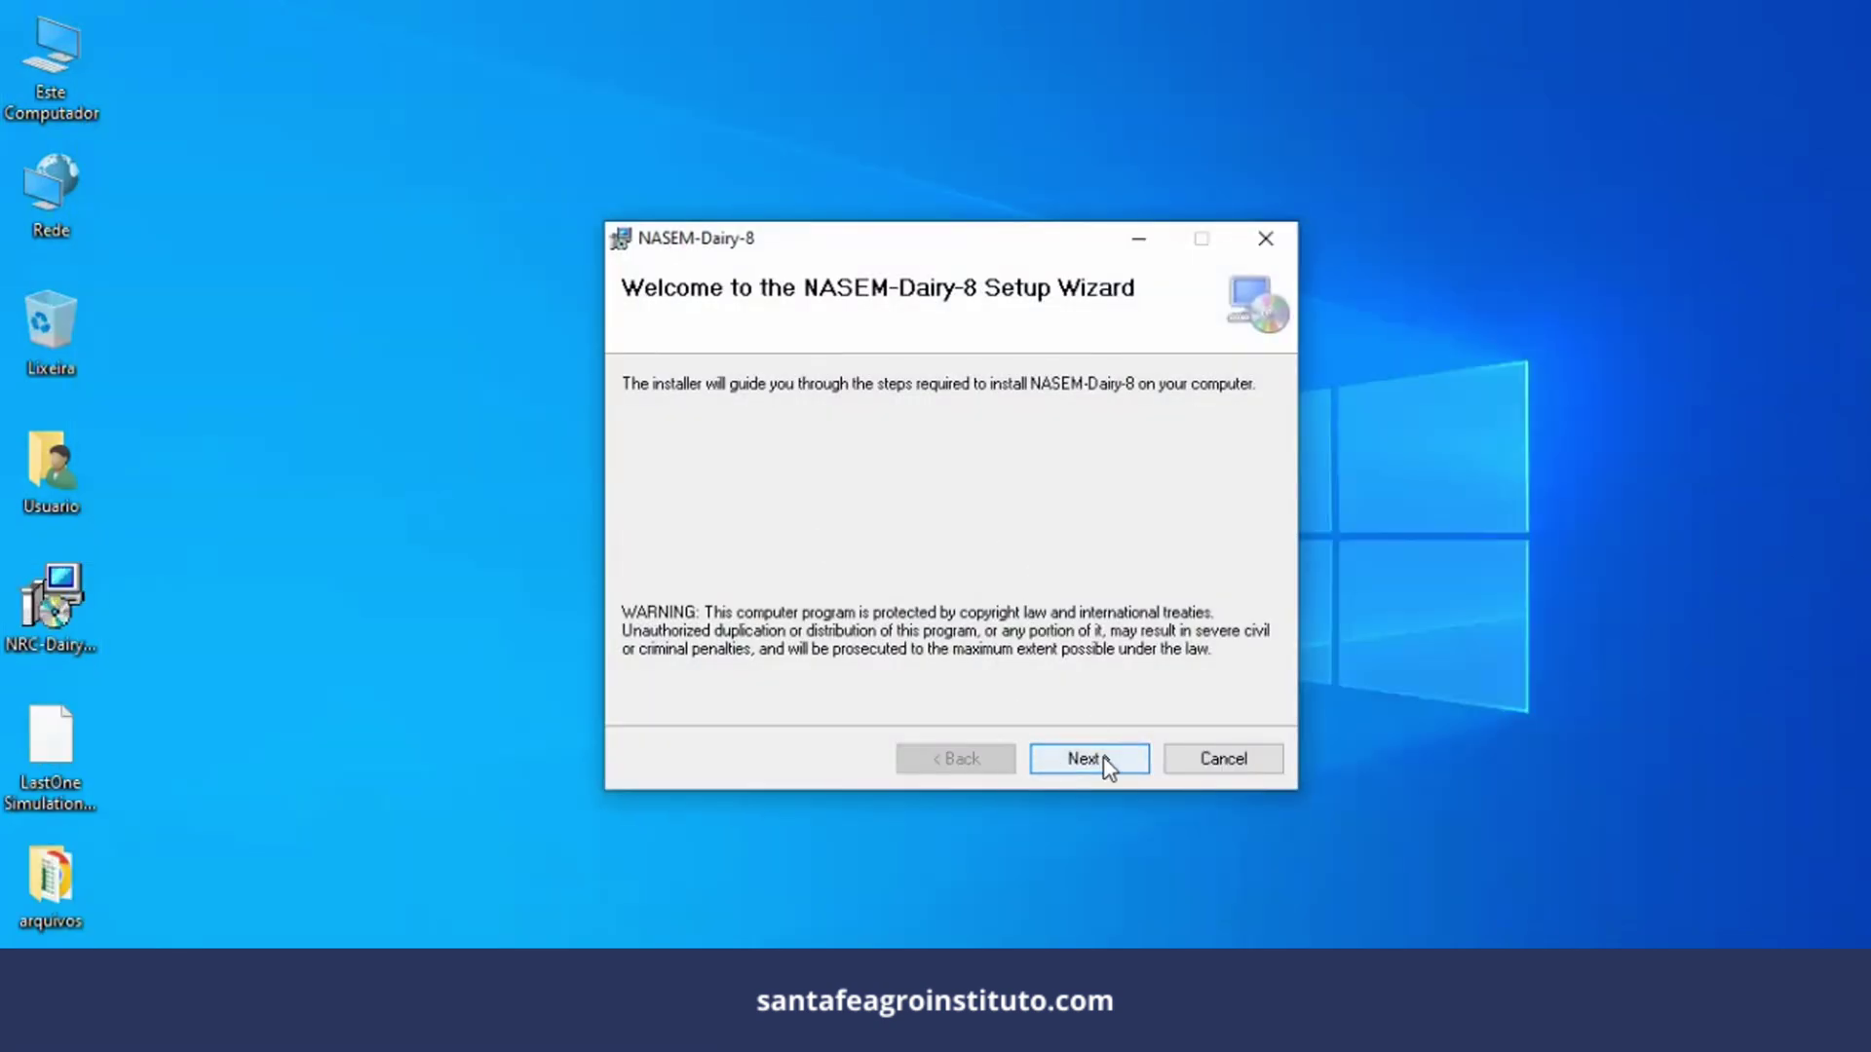
Step: Install NASEM-Dairy-8 into the default C:\NASEM\NASEM-Dairy-8\ folder and close the installer when finished
left_click(1108, 769)
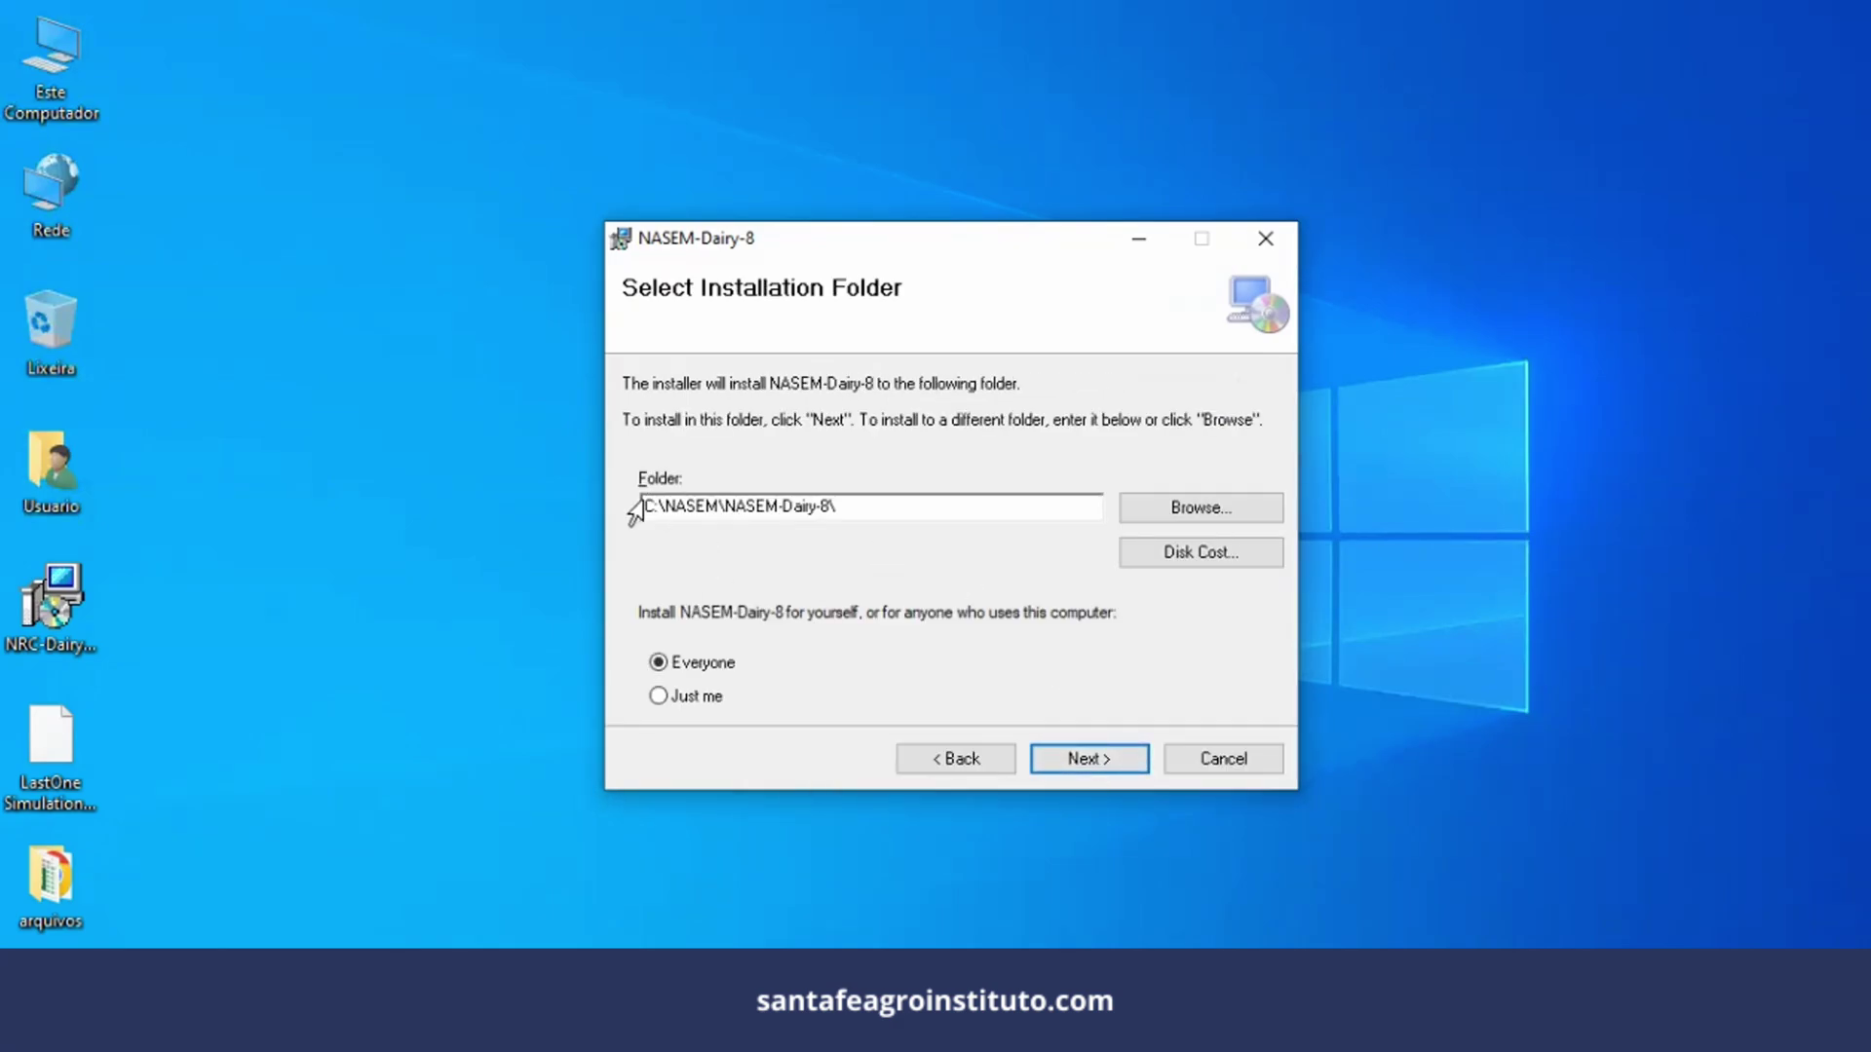
left_click_drag(651, 506, 789, 507)
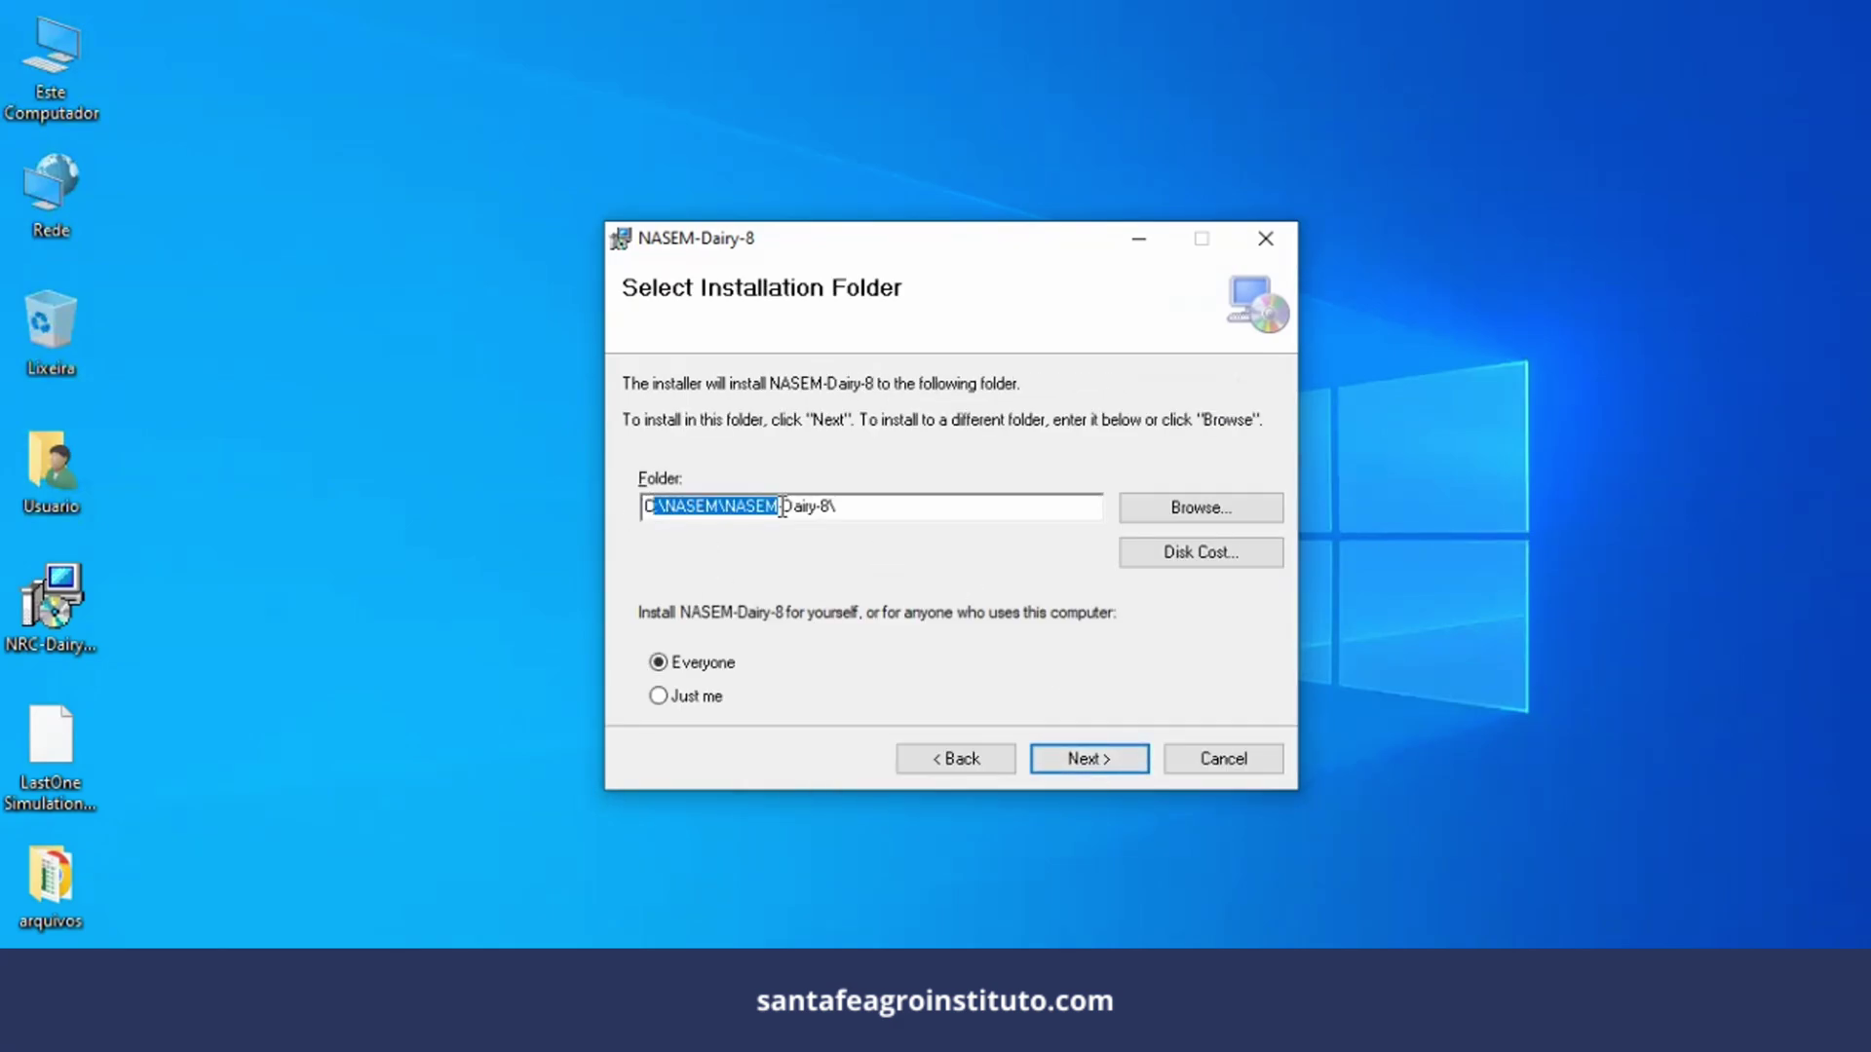
left_click(1078, 765)
left_click(1078, 763)
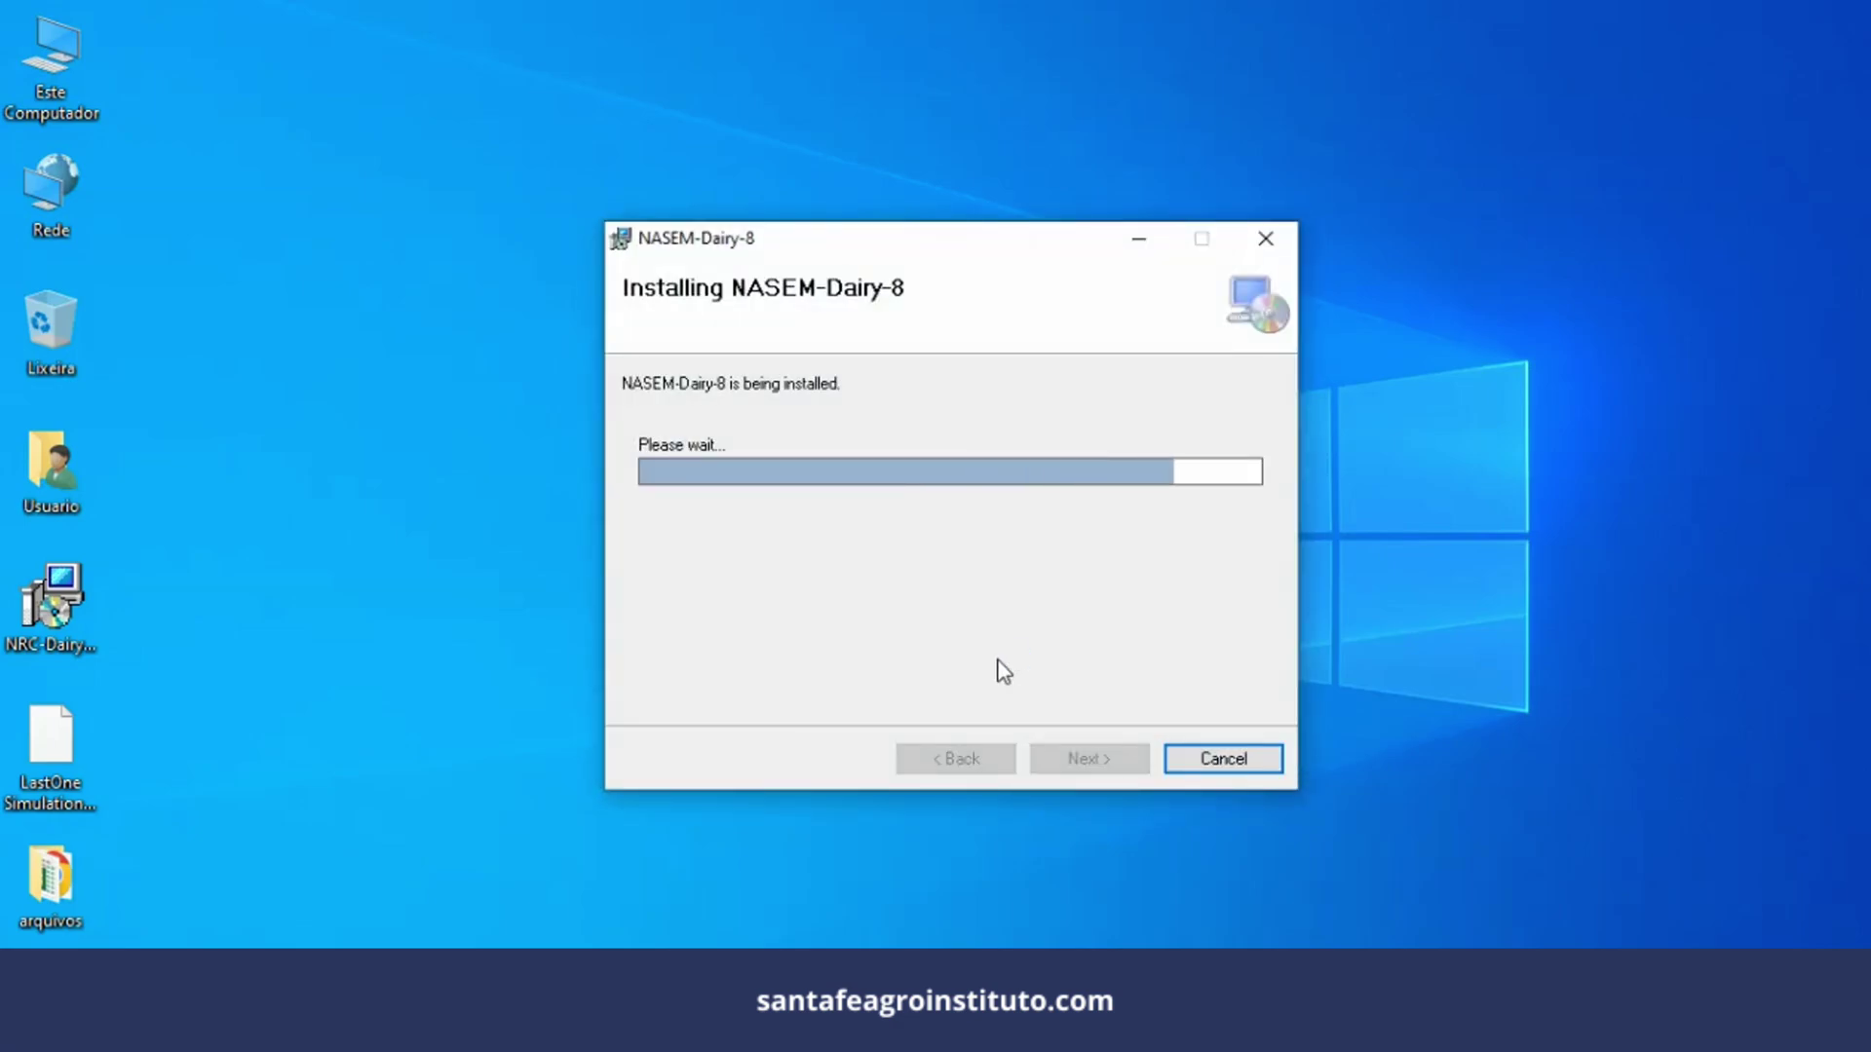
left_click(1077, 765)
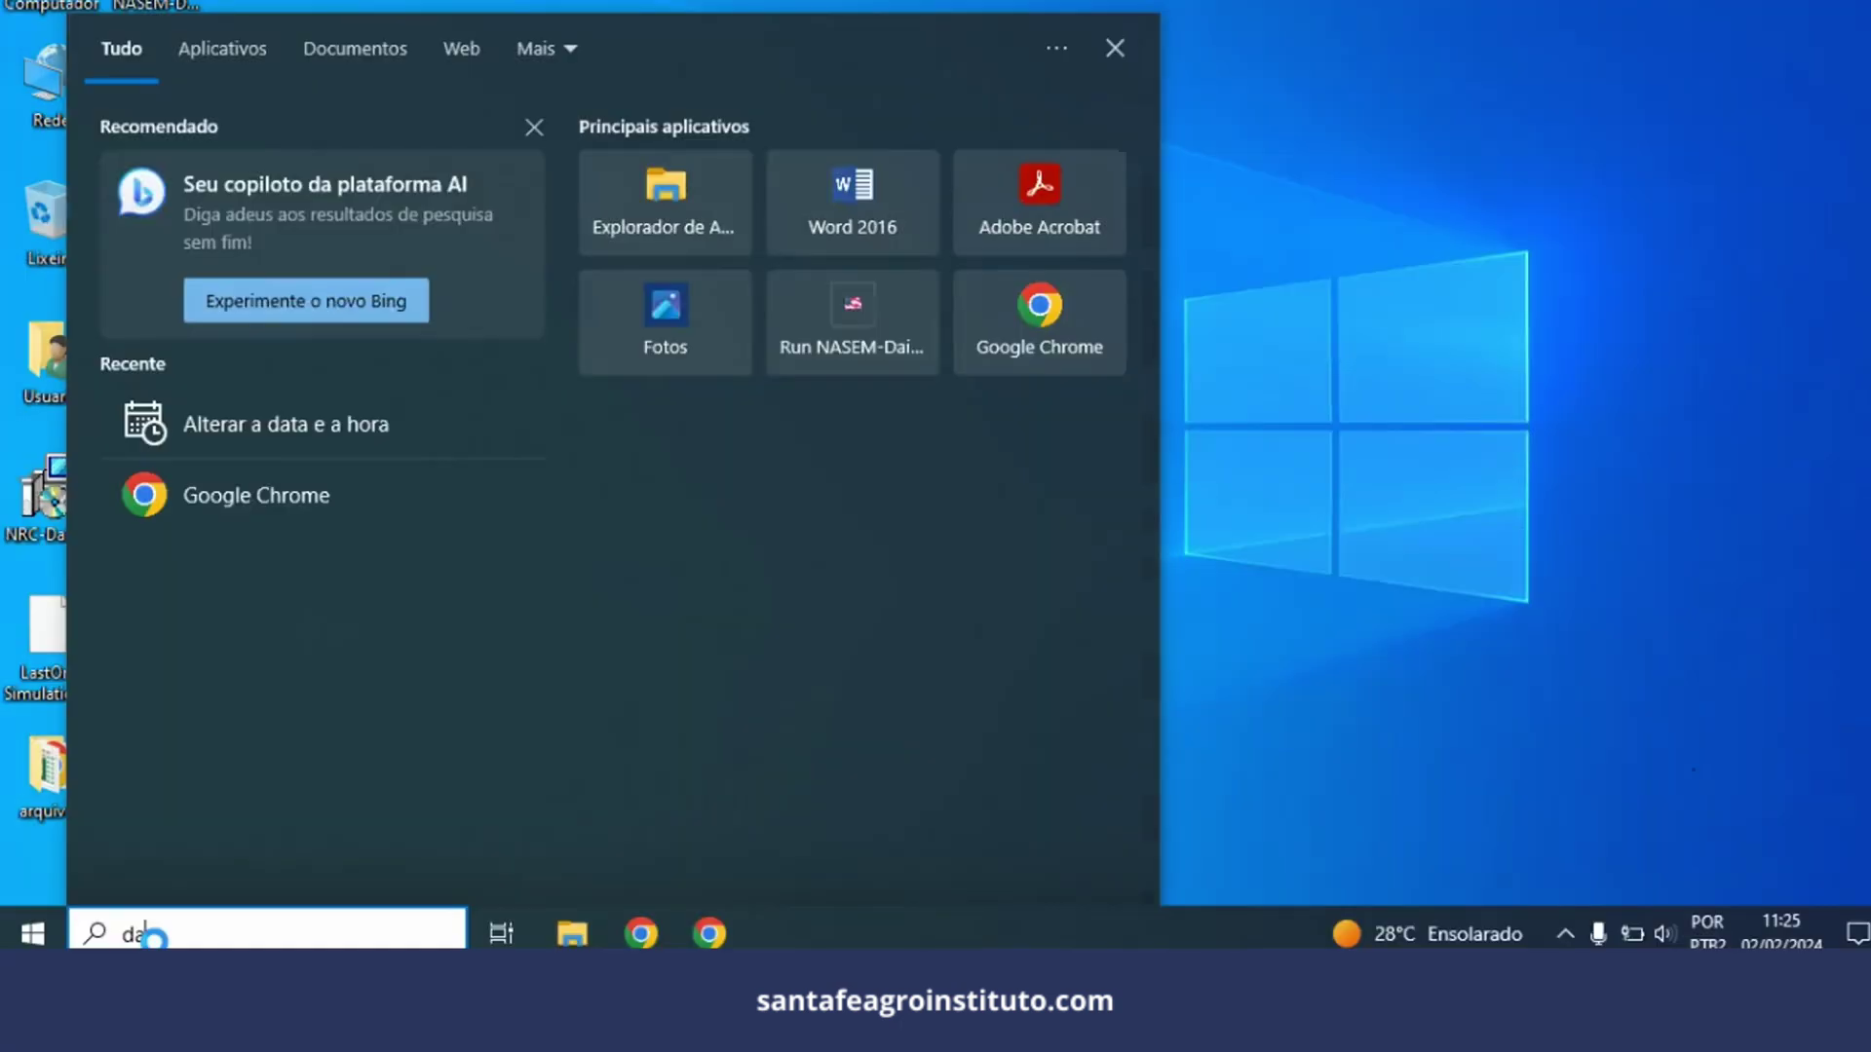
Step: Search for 'data e hora' and open the Windows date and time settings
type("ta e hora")
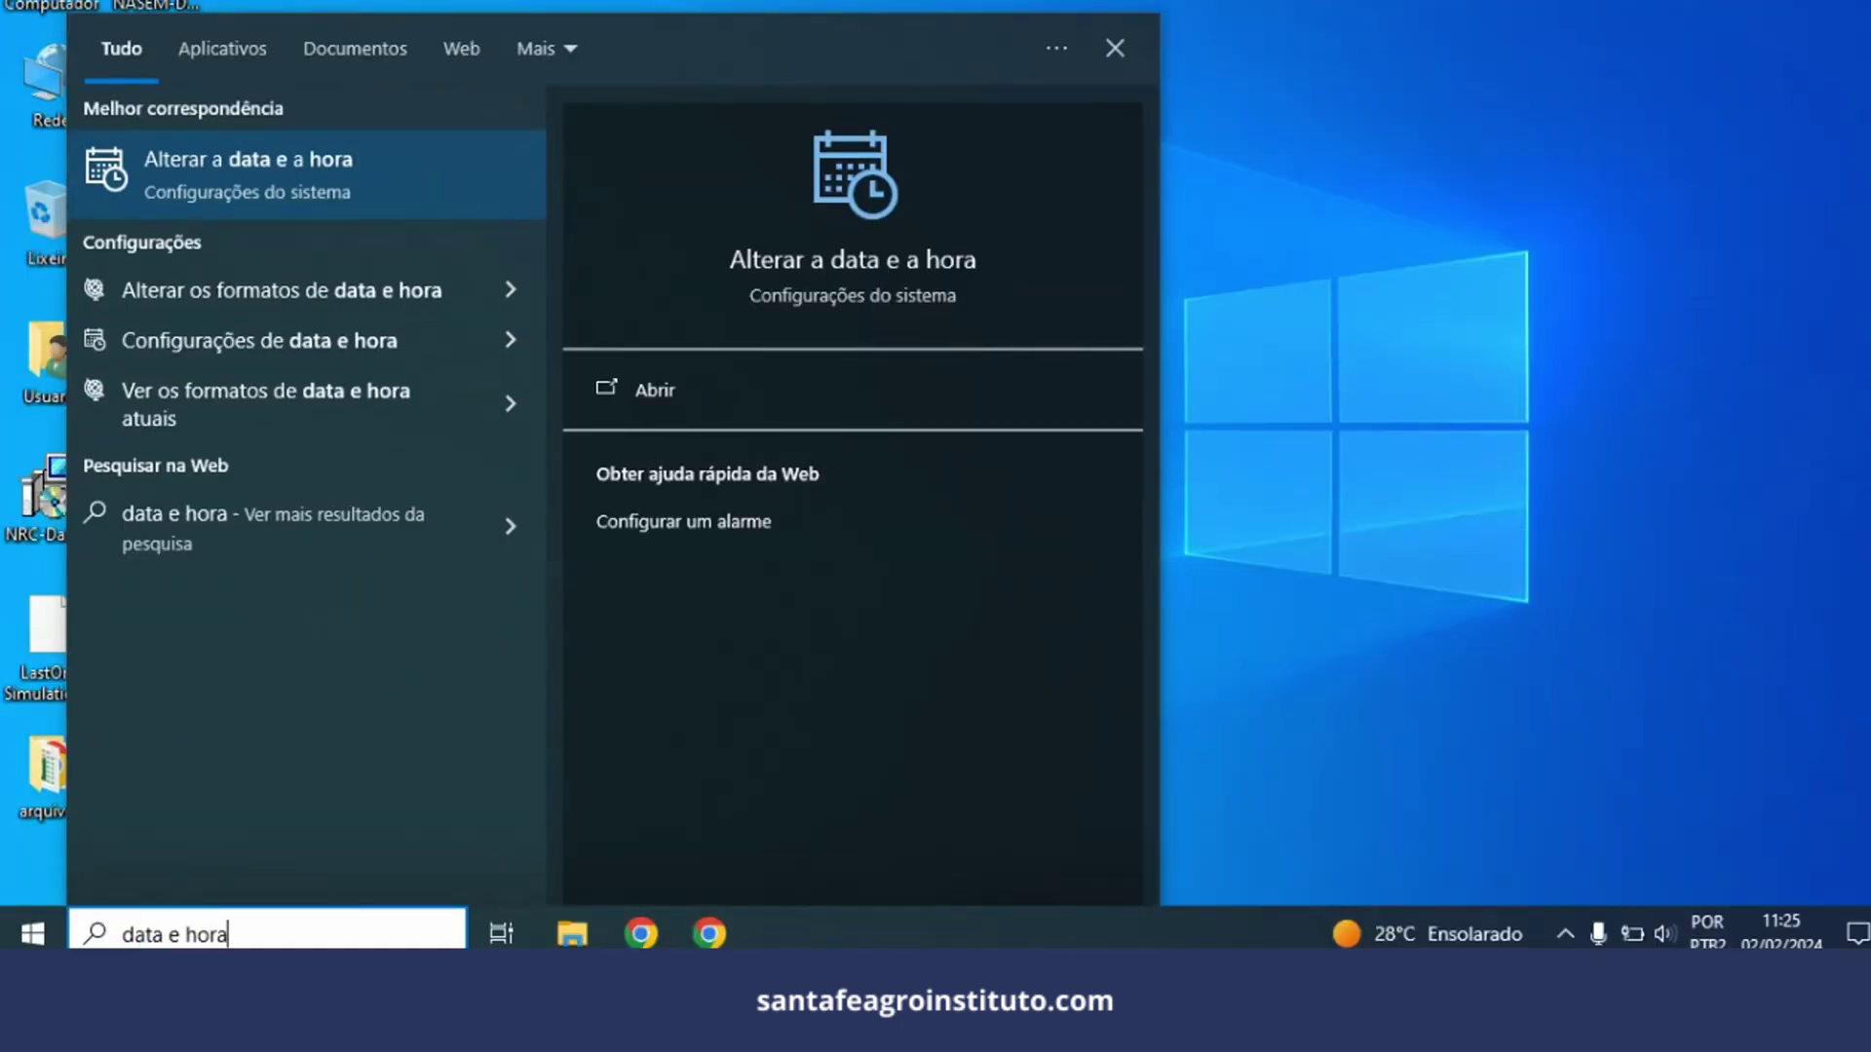
left_click(295, 191)
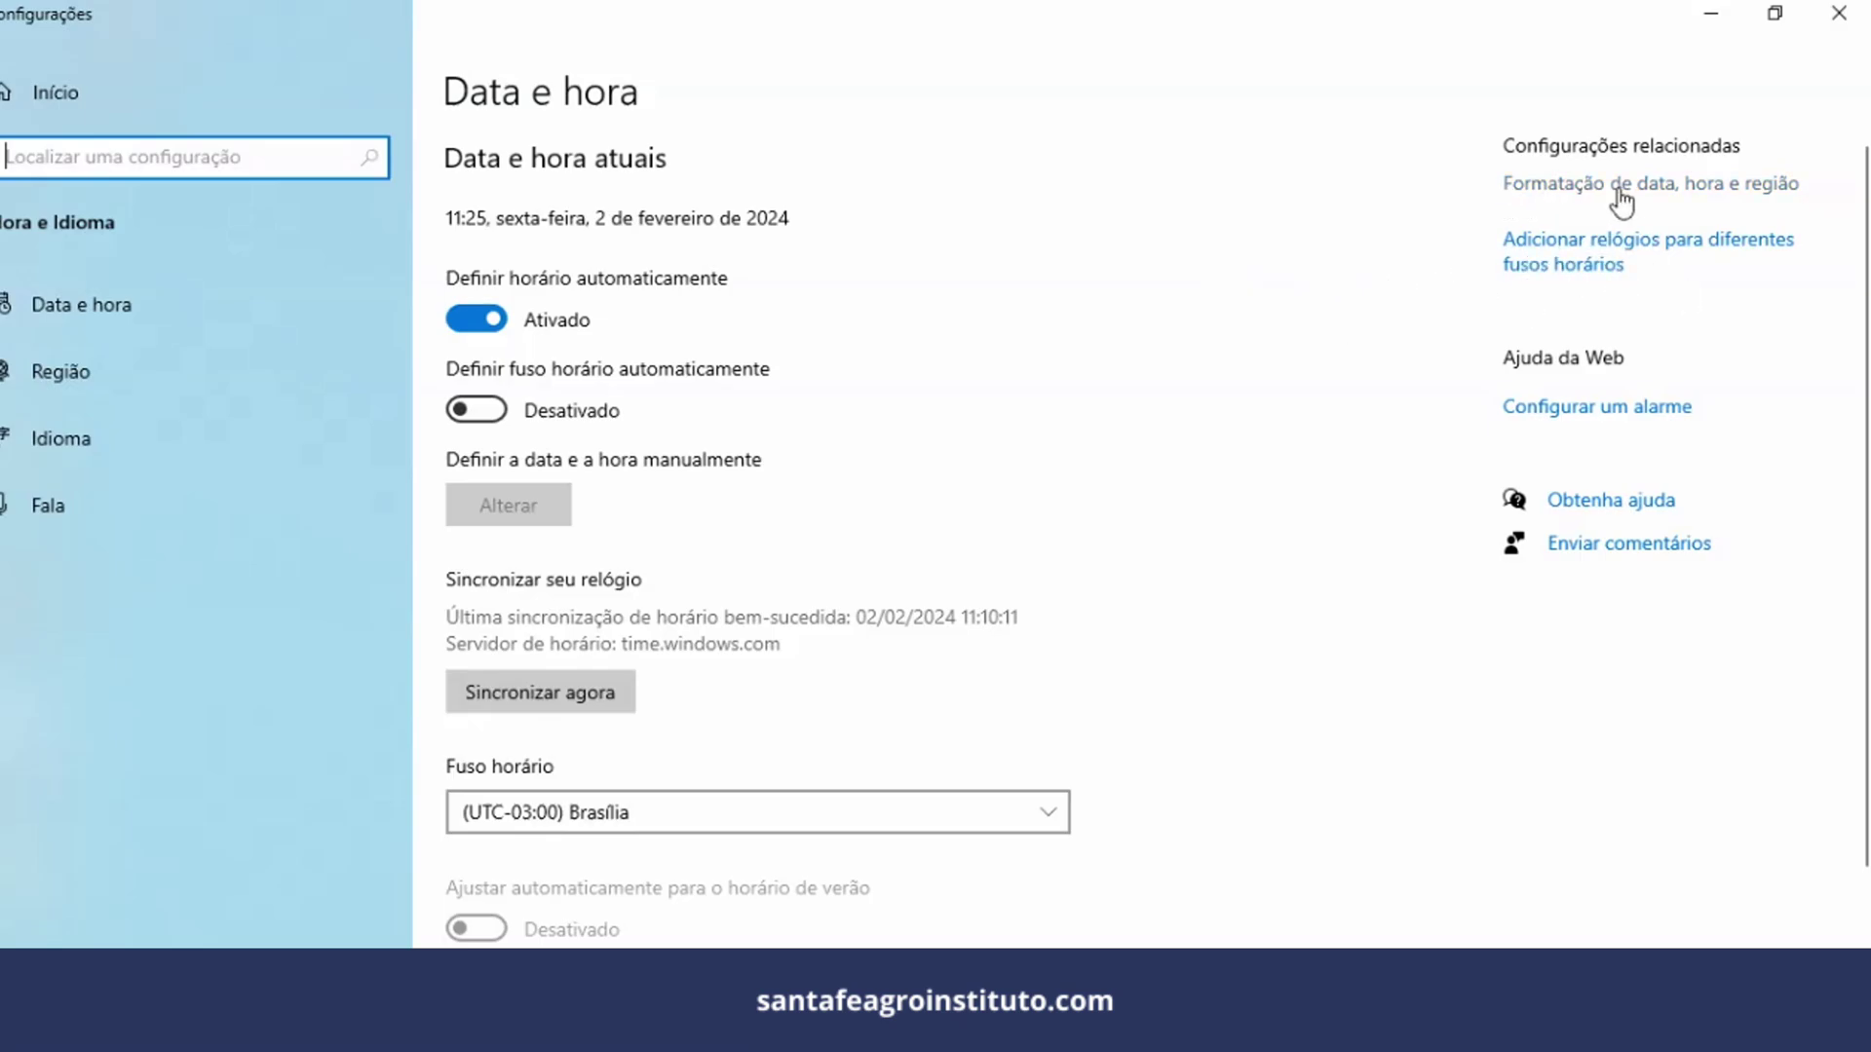
Step: Open the date, time and region formatting settings and keep Estados Unidos as the country
left_click(1553, 189)
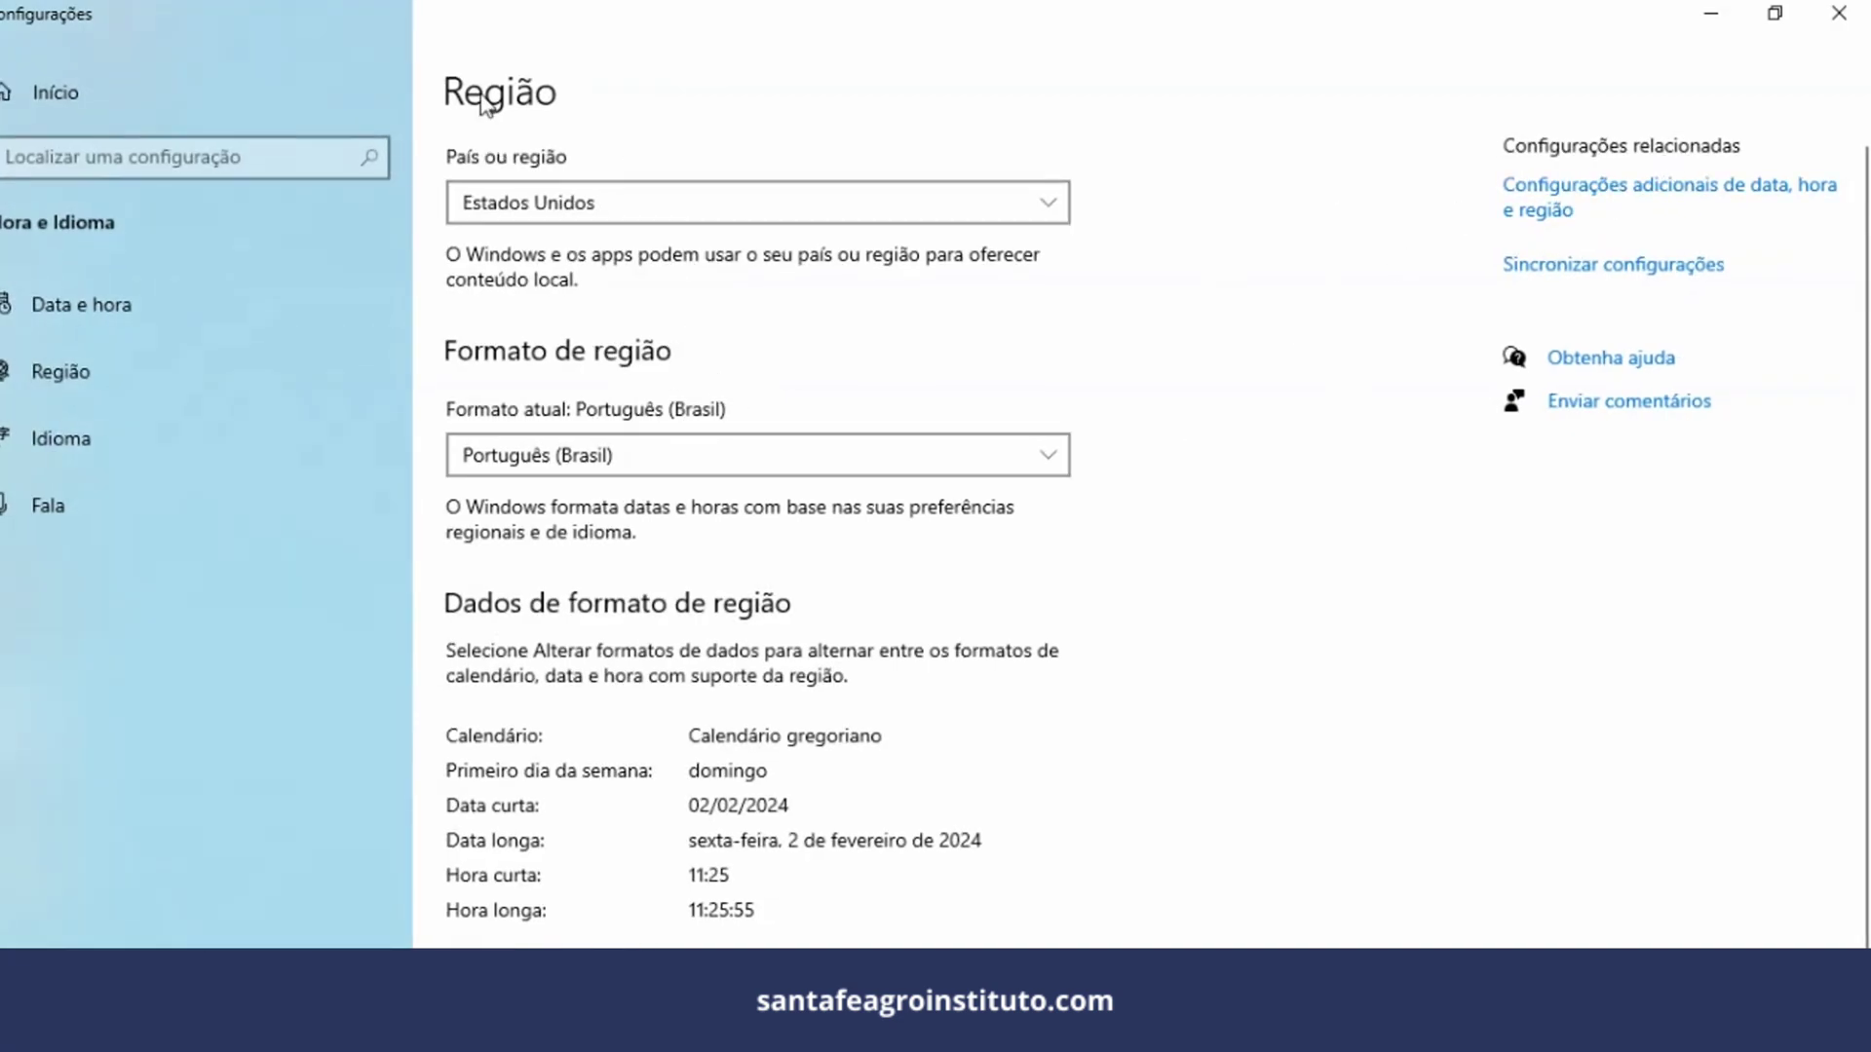
left_click(523, 192)
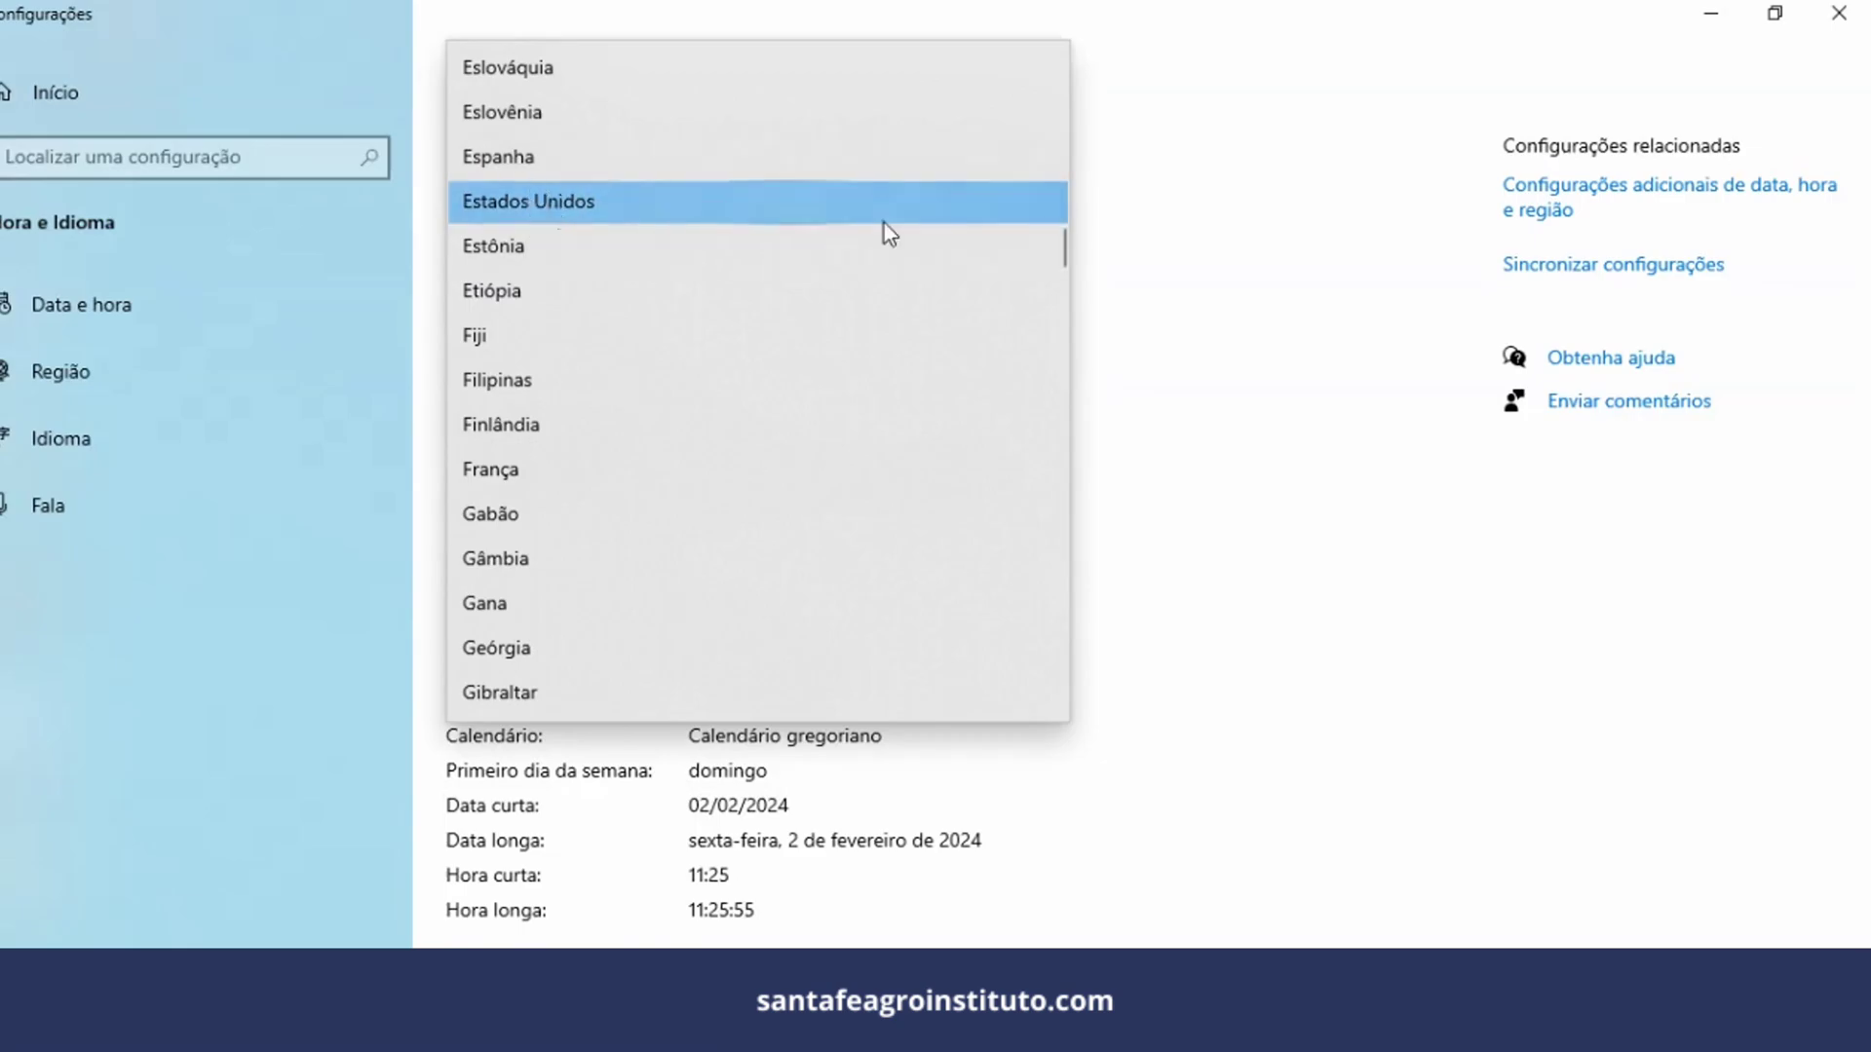
left_click(1126, 271)
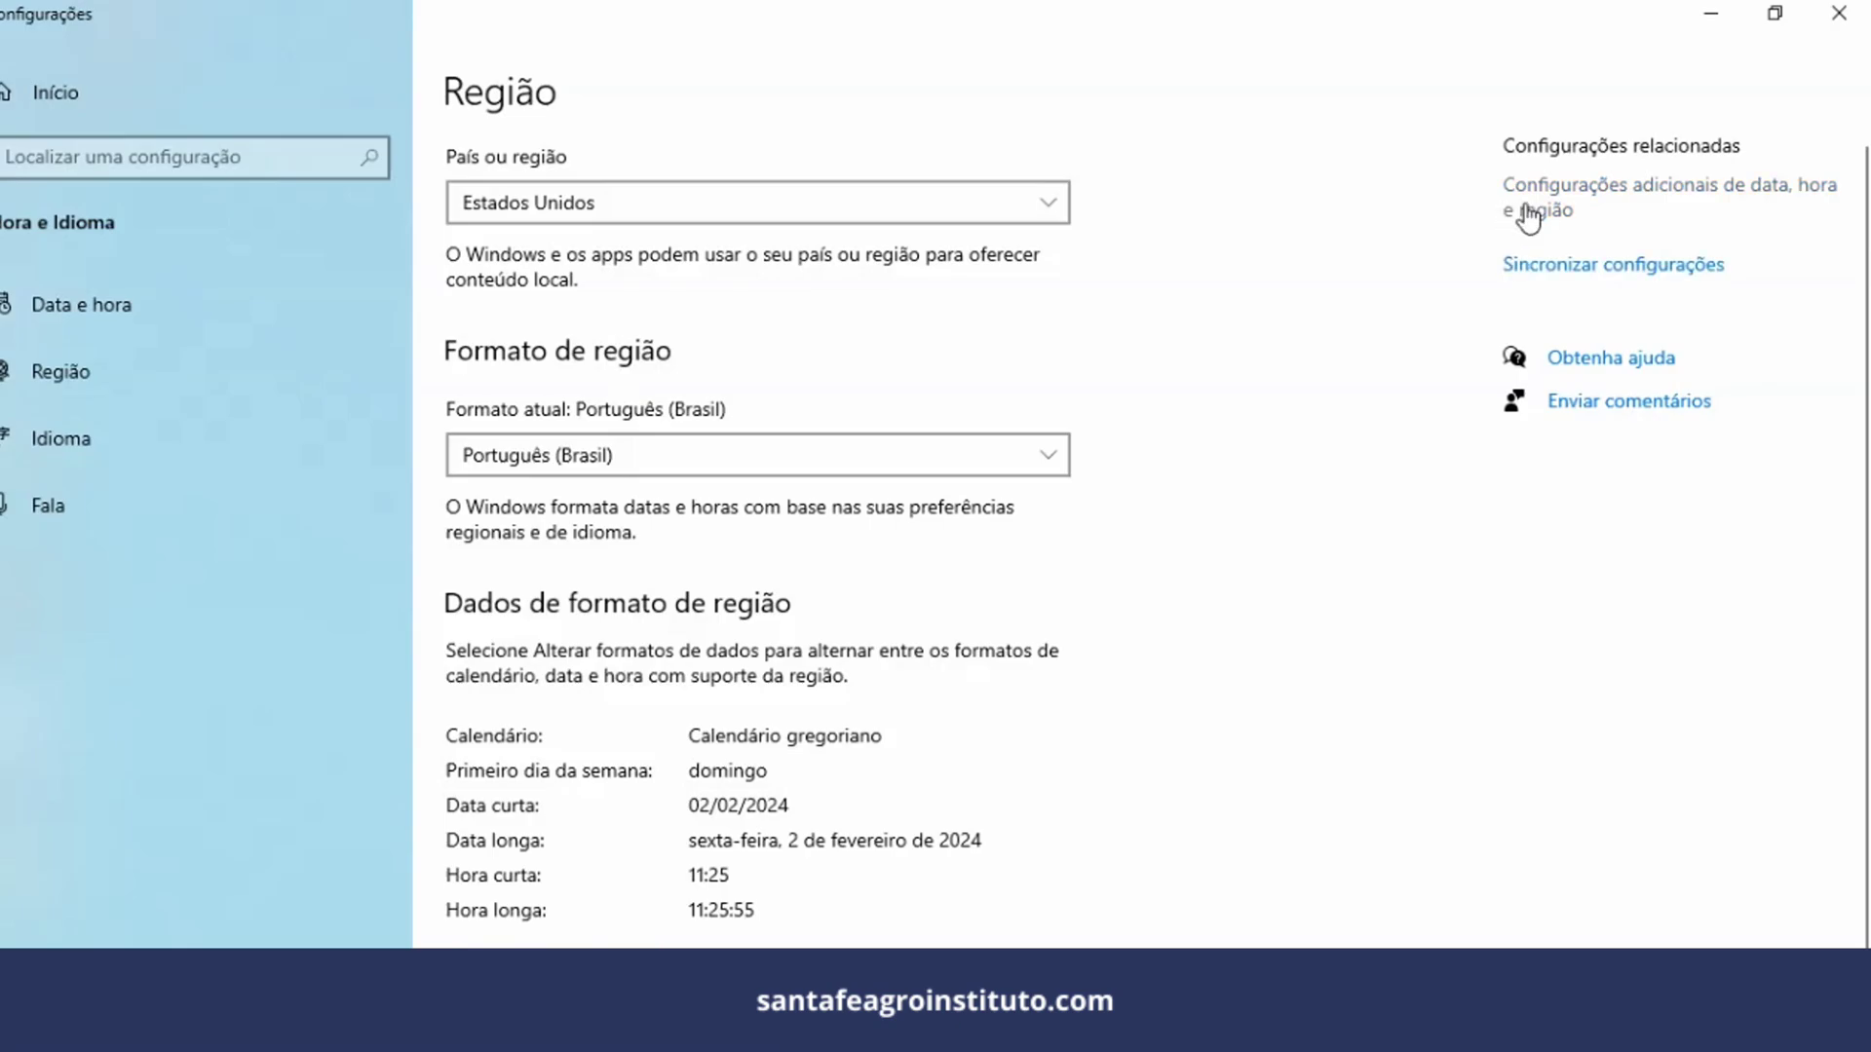
Step: In Control Panel's Região dialog, set the format to Inglês (Estados Unidos)
left_click(1526, 208)
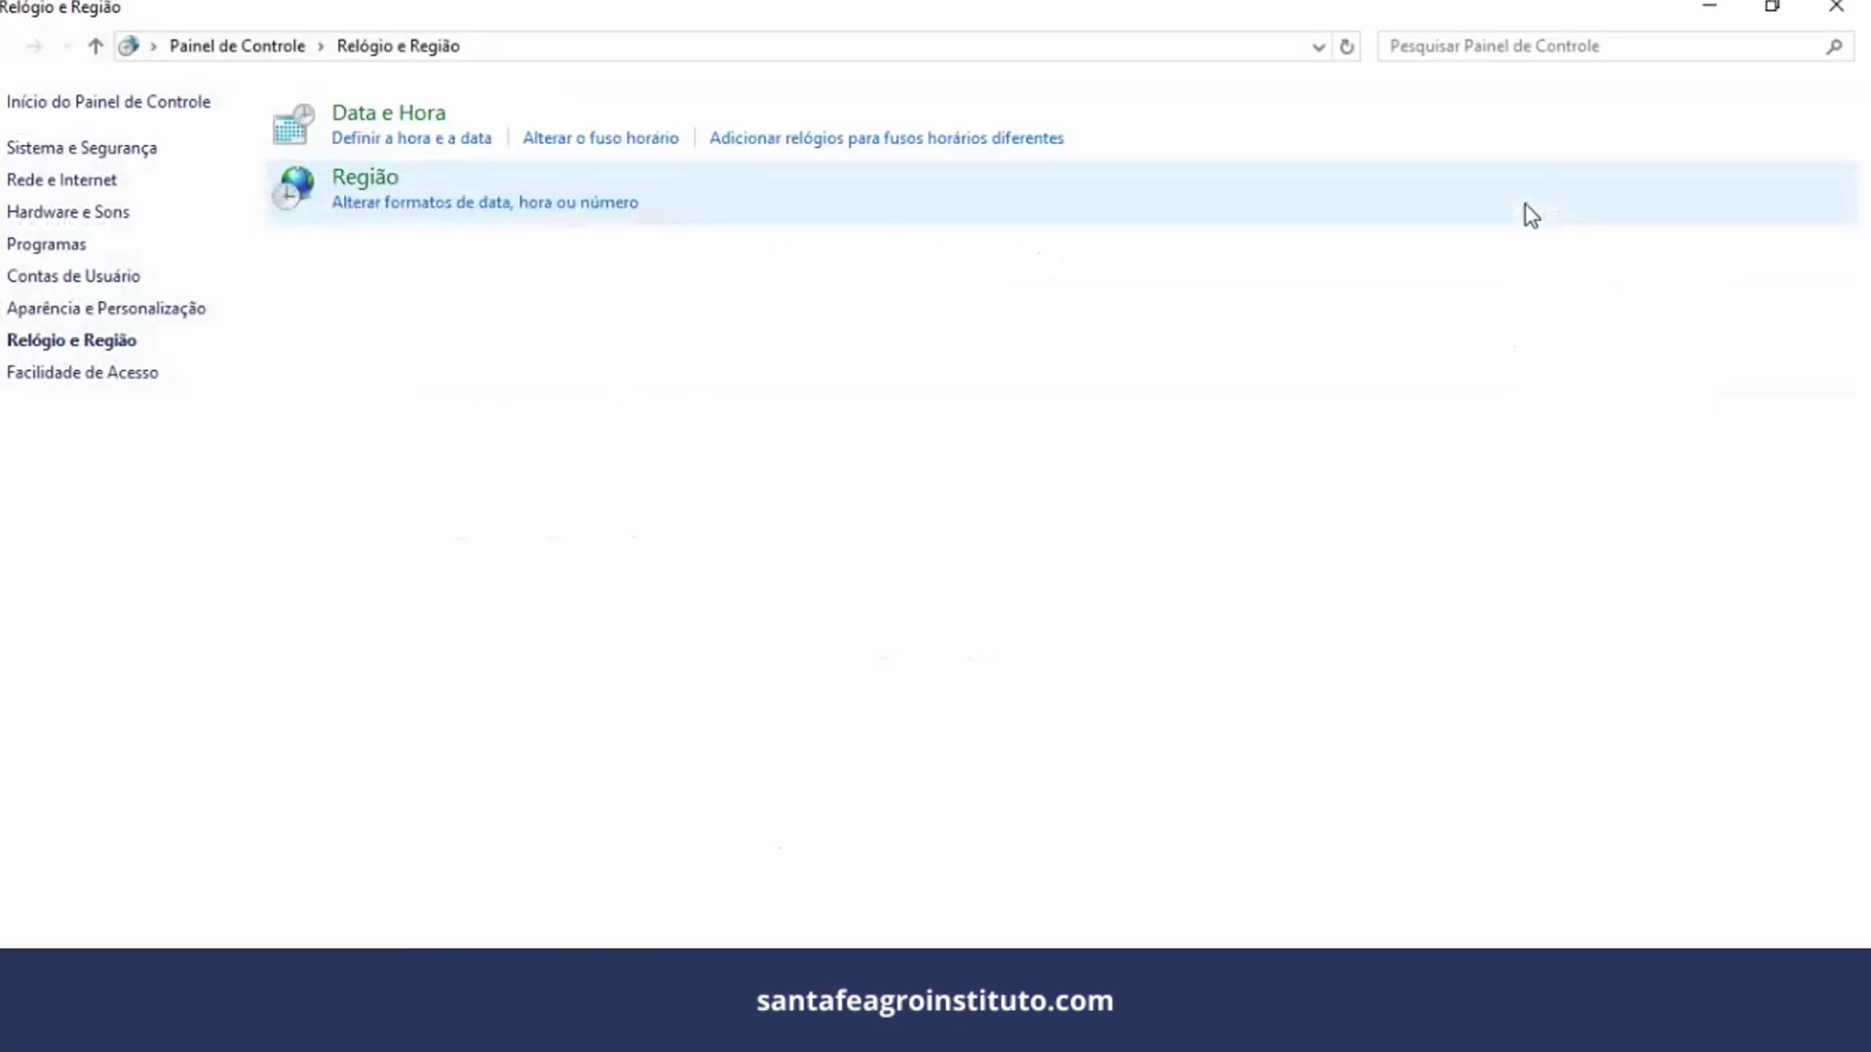
left_click(389, 205)
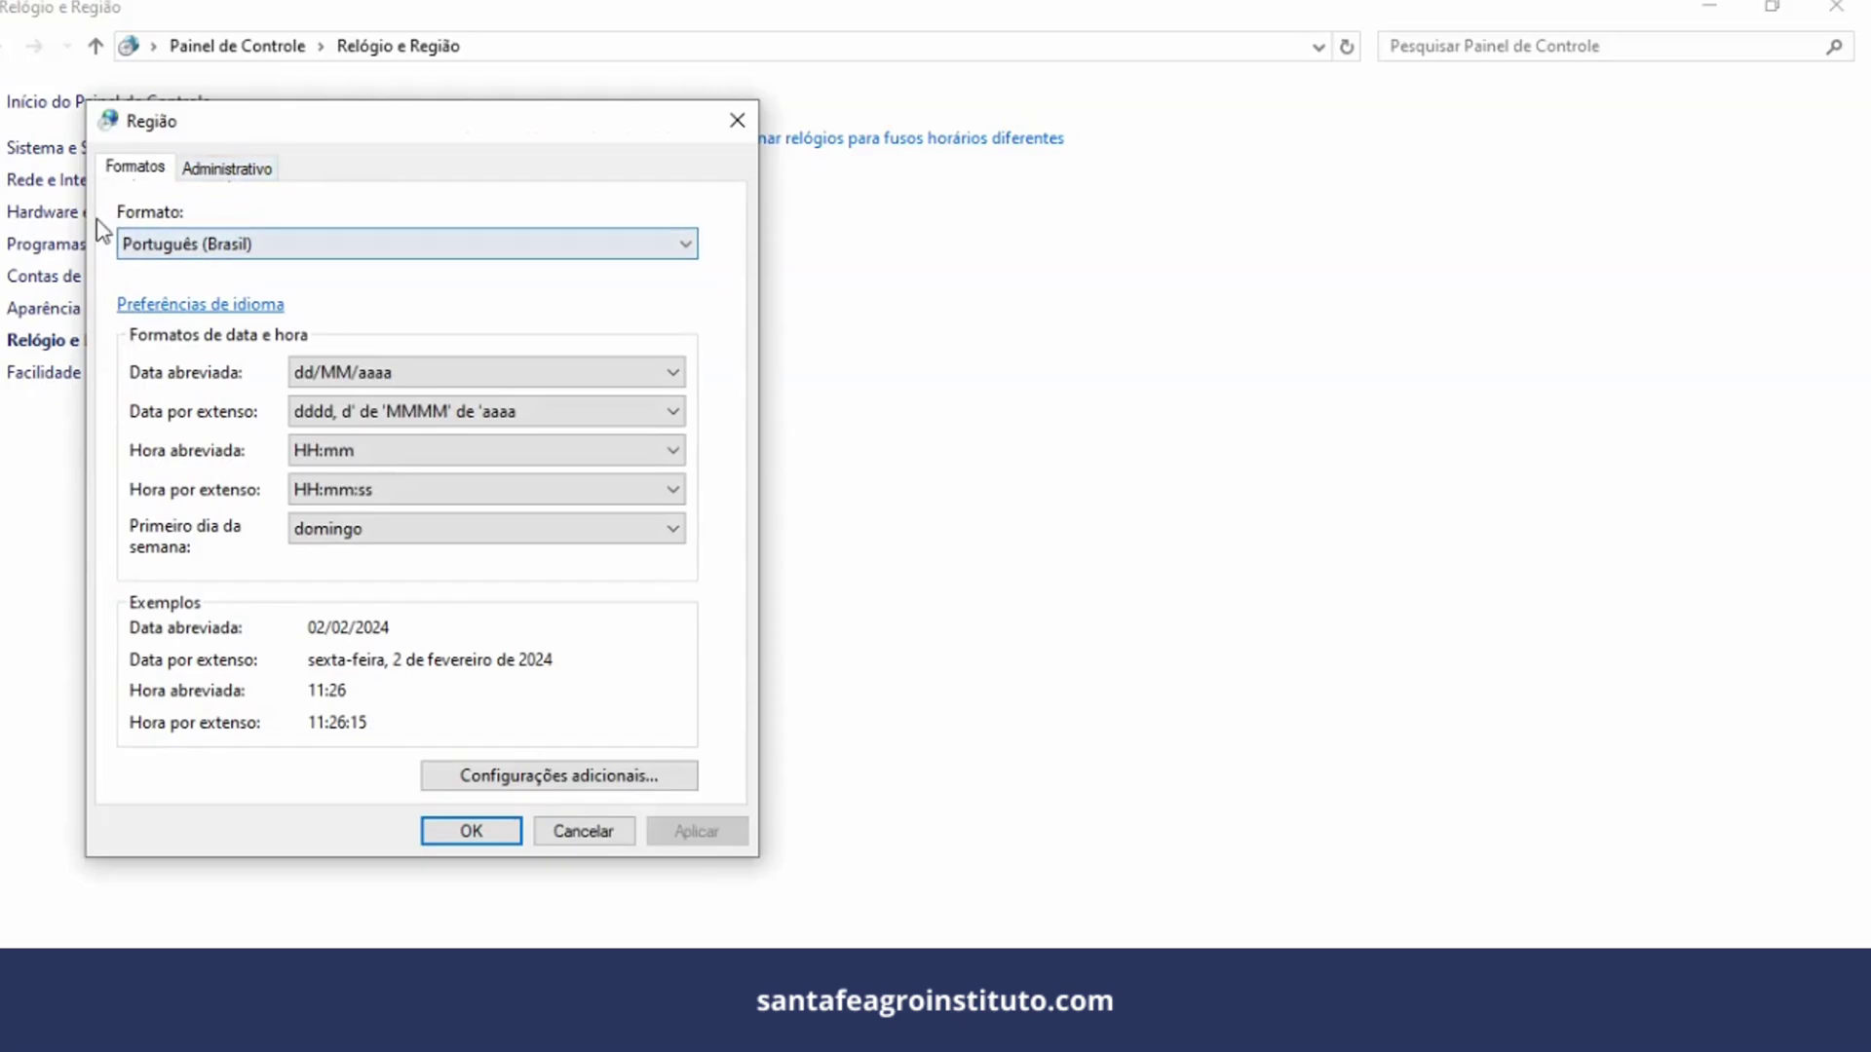
left_click(239, 249)
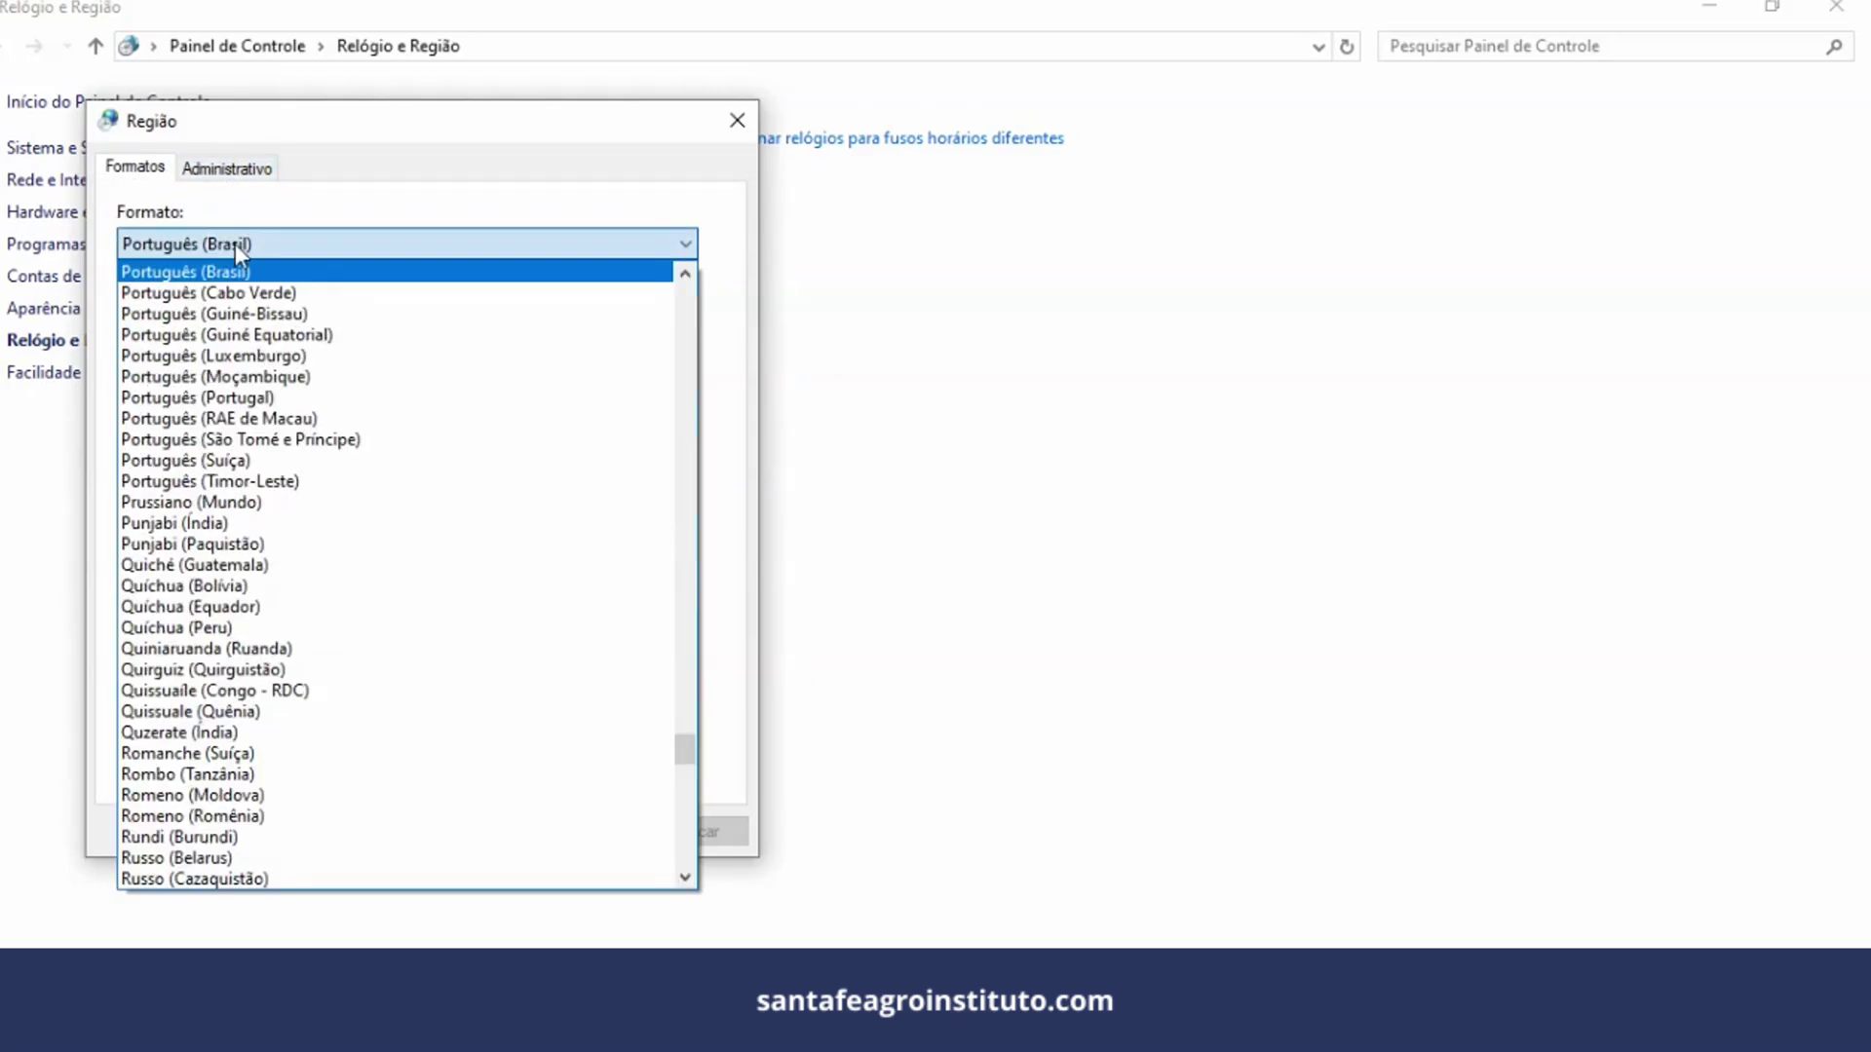
scroll(195, 536, "up", 20)
left_click(143, 587)
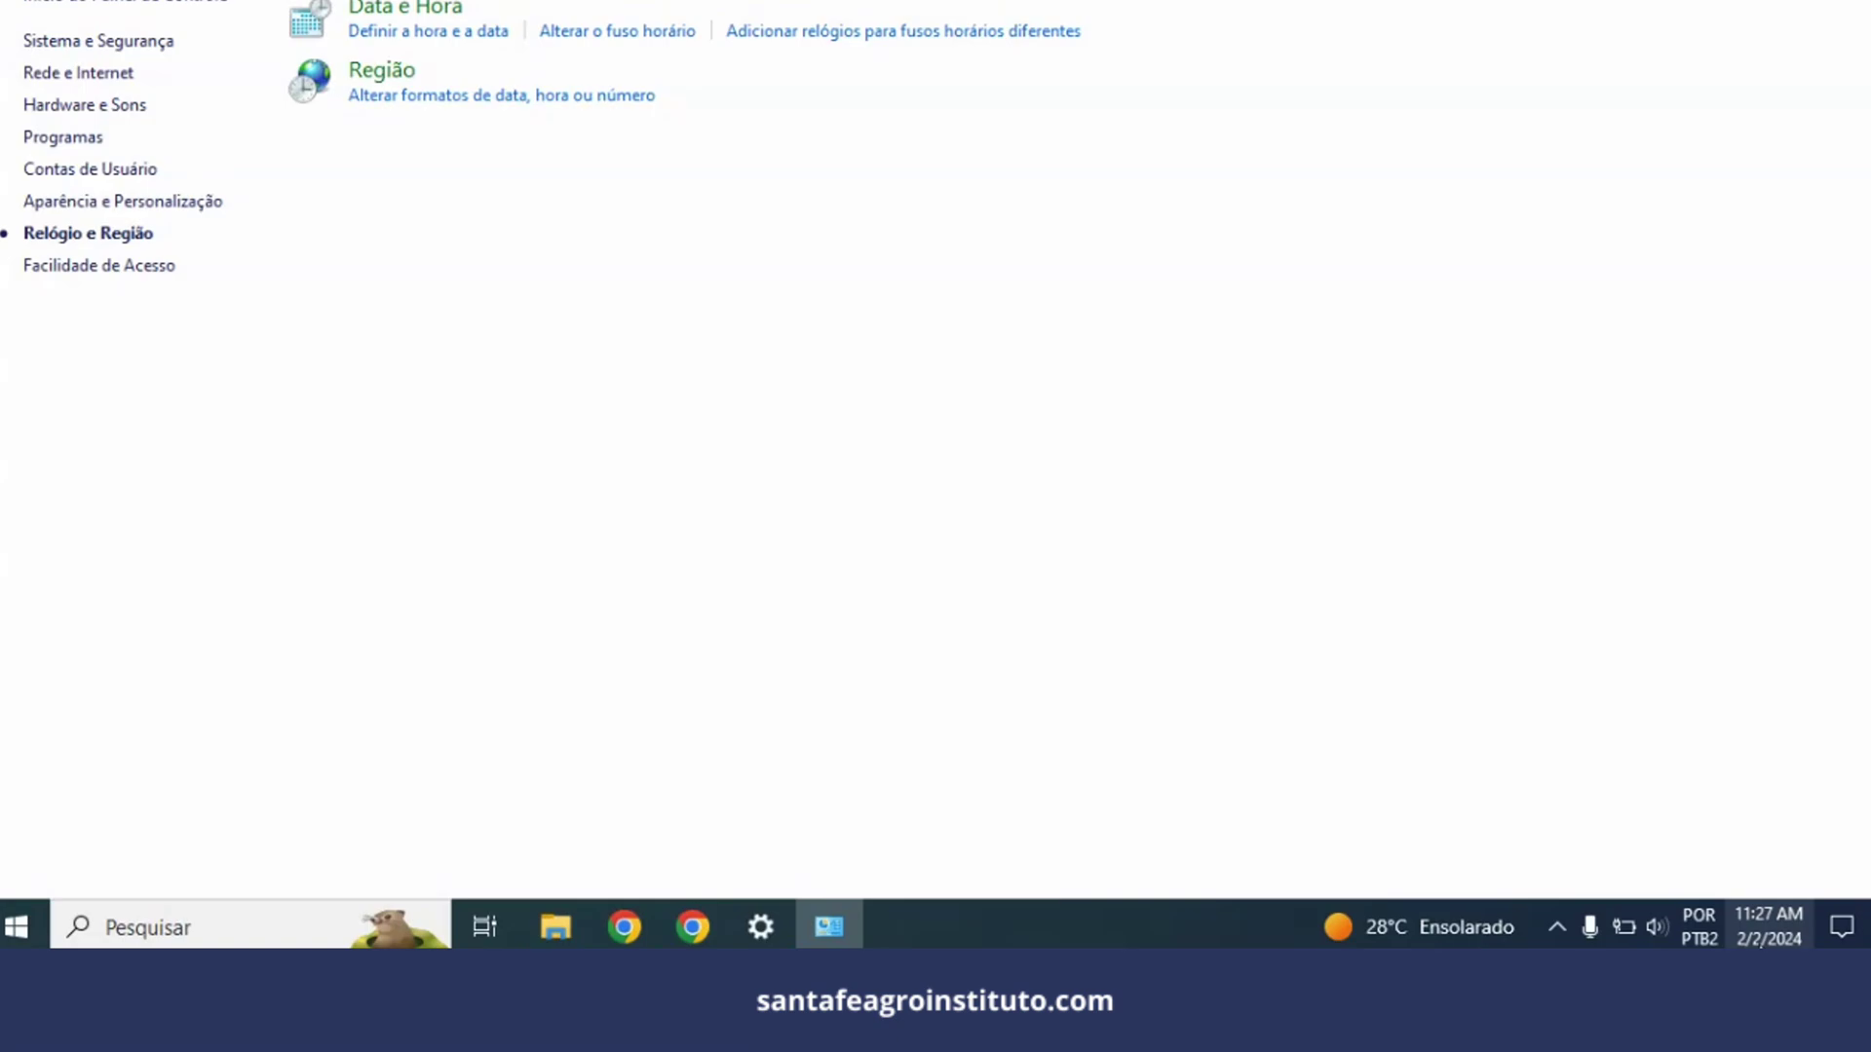
Step: Launch NASEM Dairy 8 from the Run NASEM-Dairy desktop shortcut
mouse_move(1773, 924)
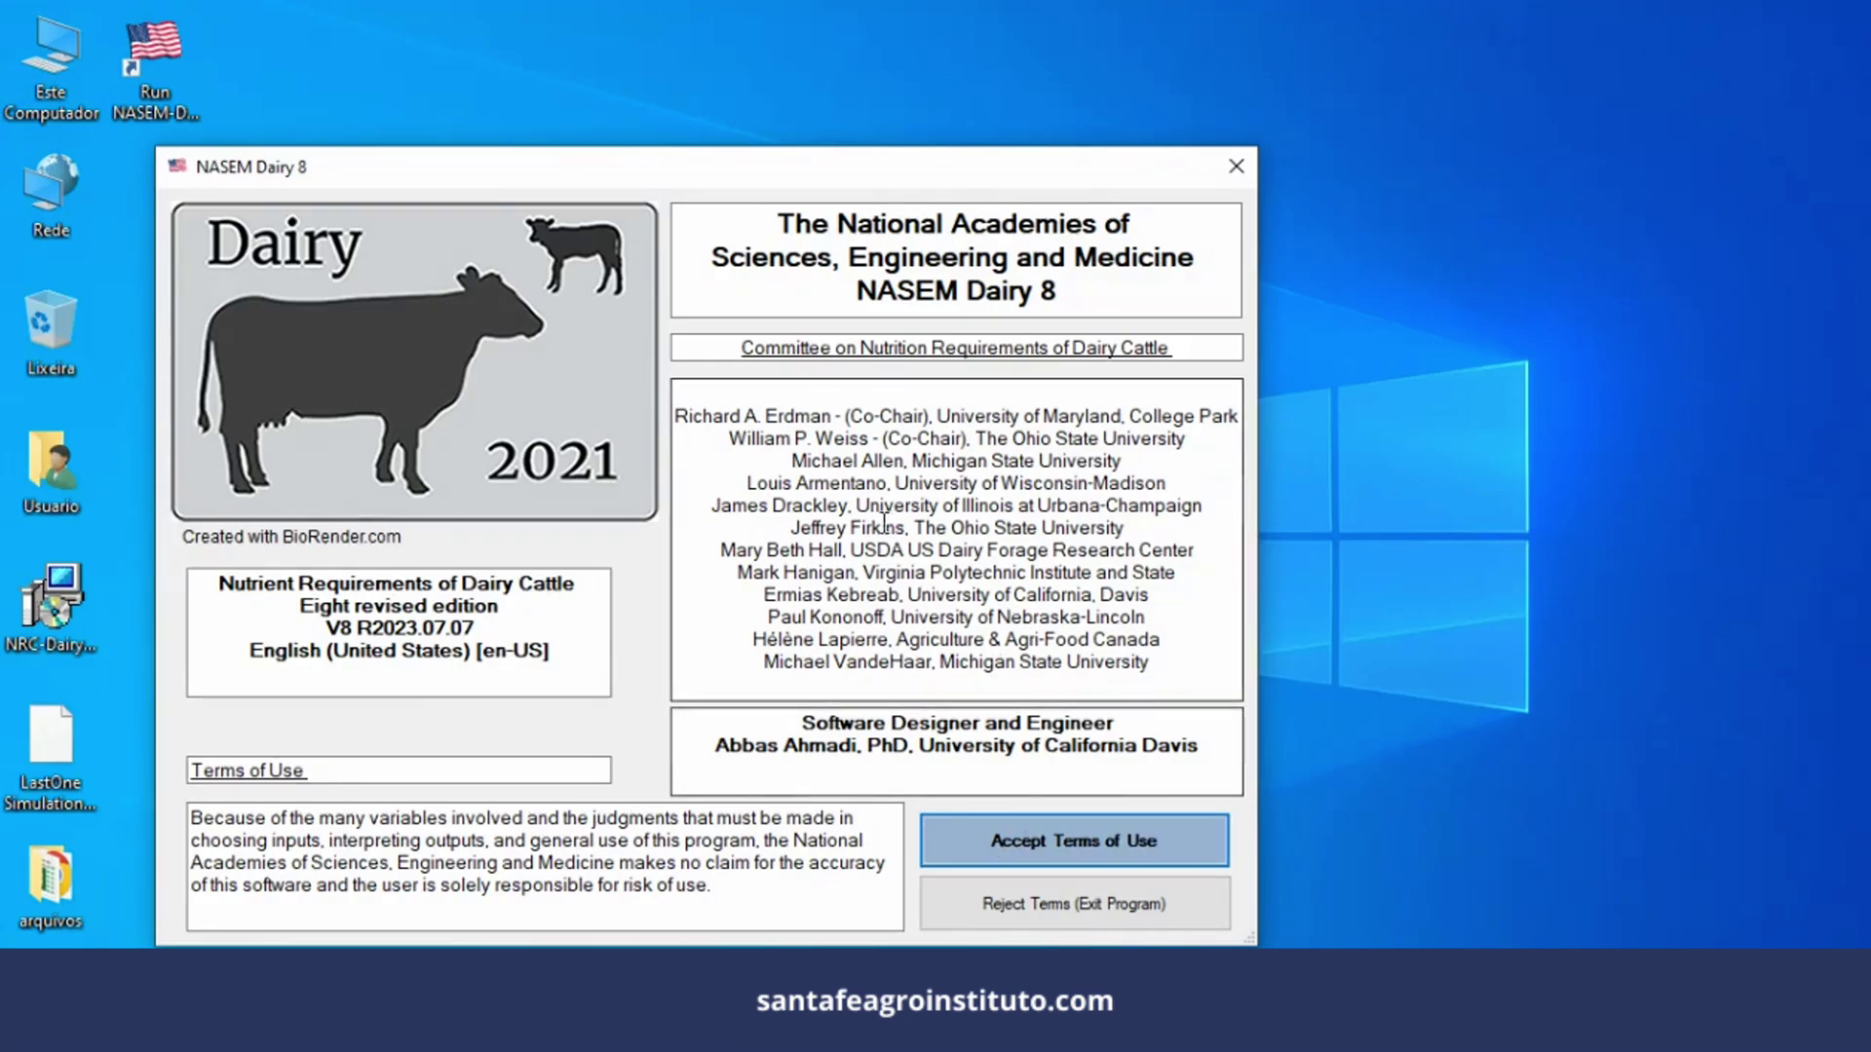
Step: Highlight the committee members' names on the splash screen, then accept the terms of use
left_click_drag(677, 416, 1161, 690)
left_click(1170, 666)
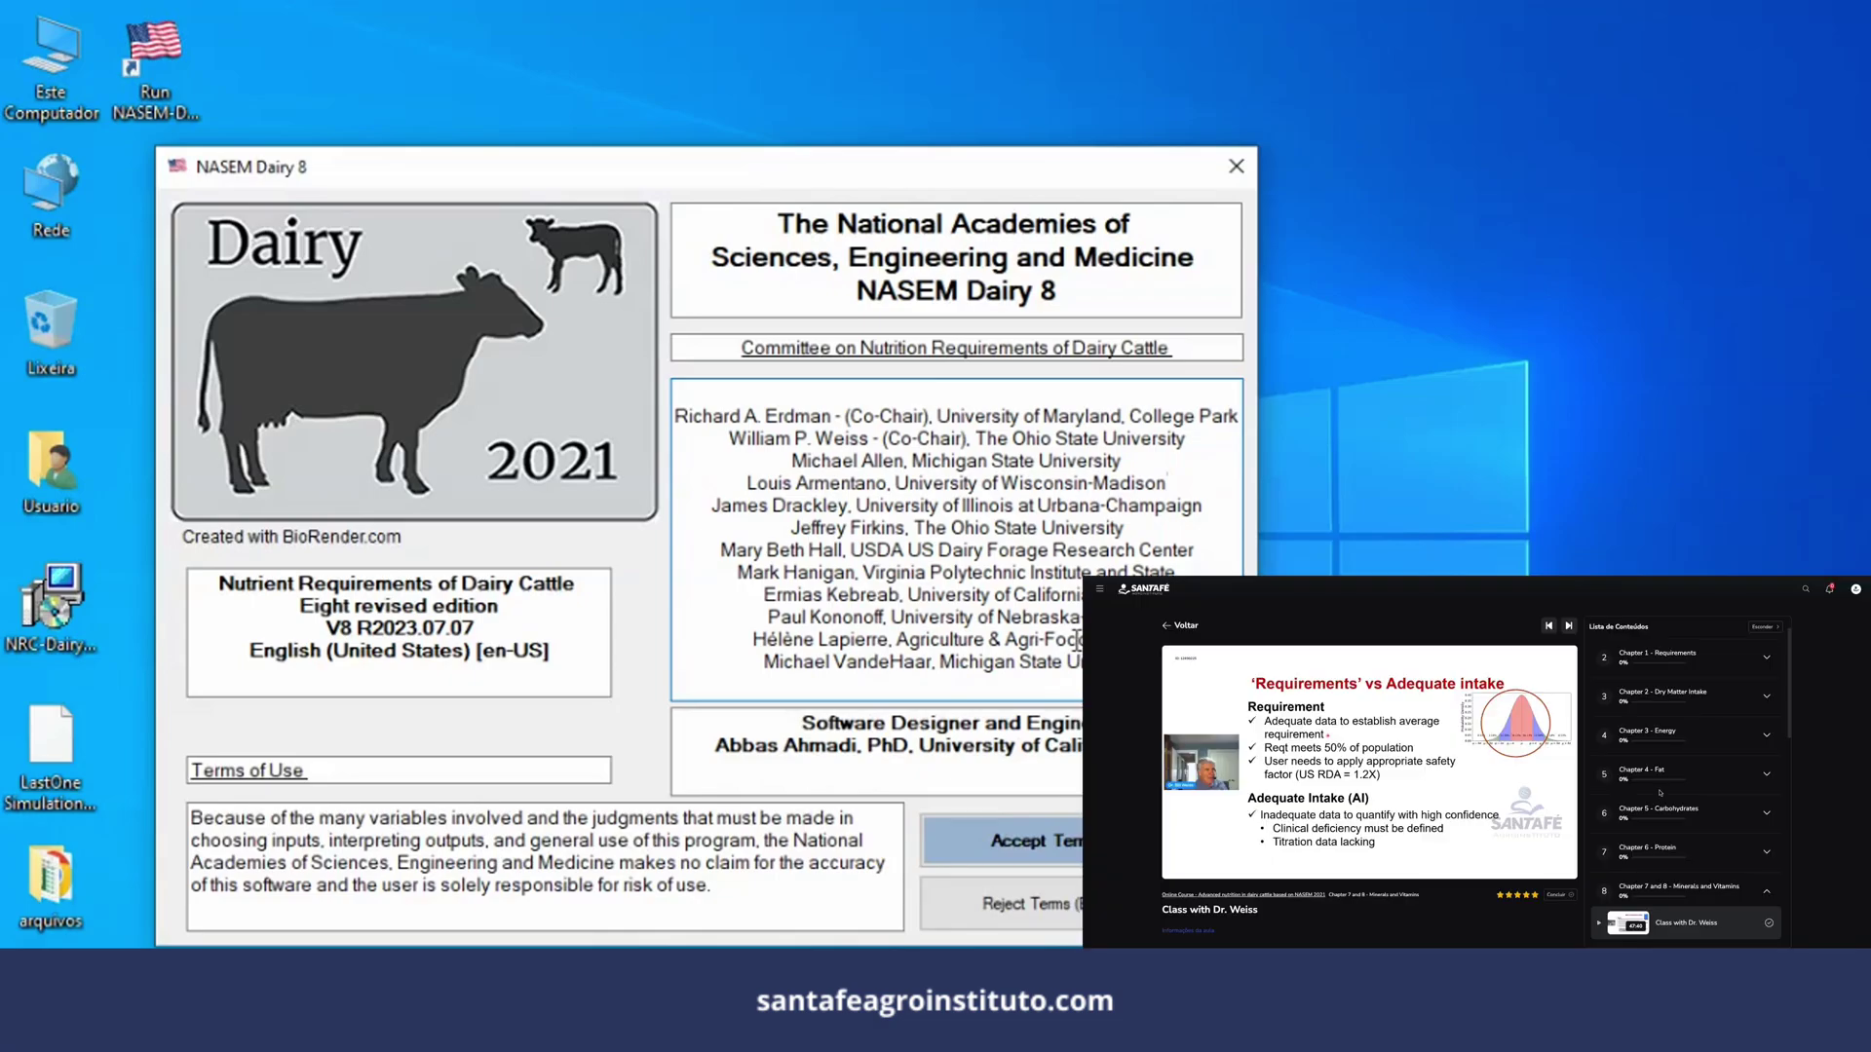
left_click_drag(800, 432, 868, 440)
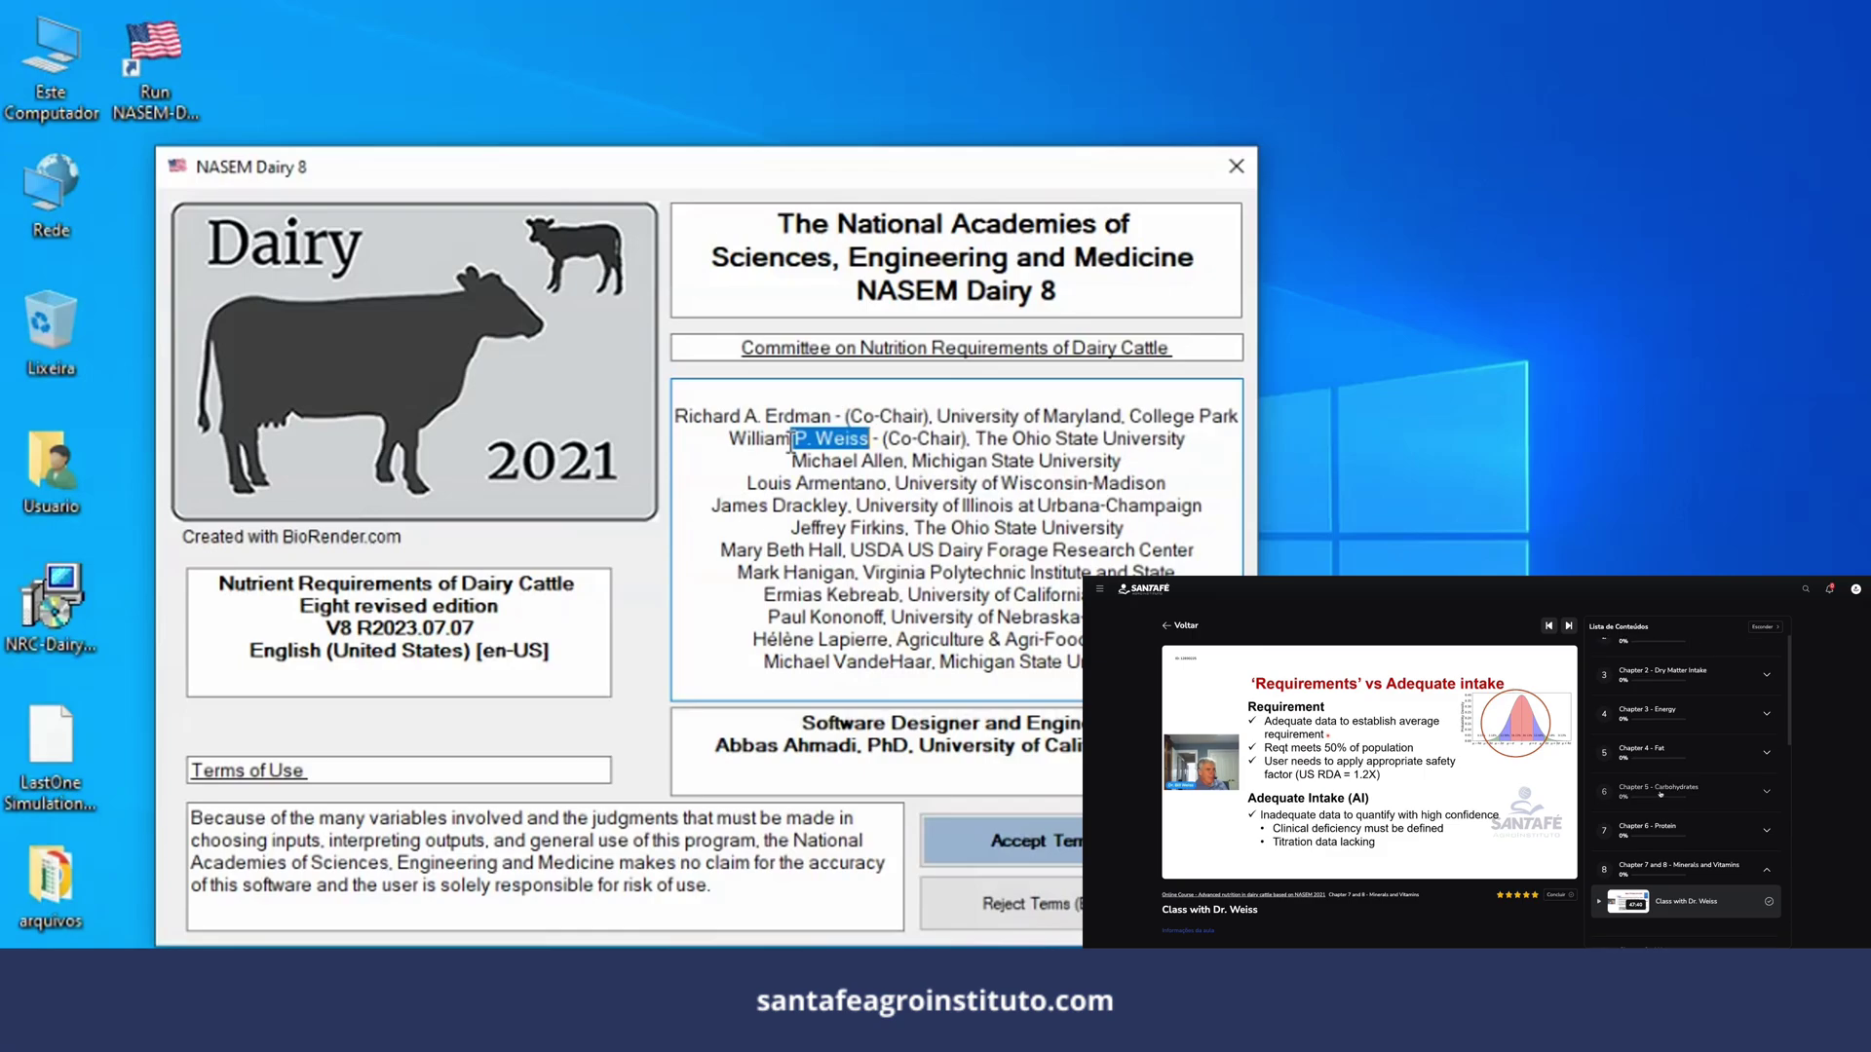
left_click_drag(712, 504, 851, 508)
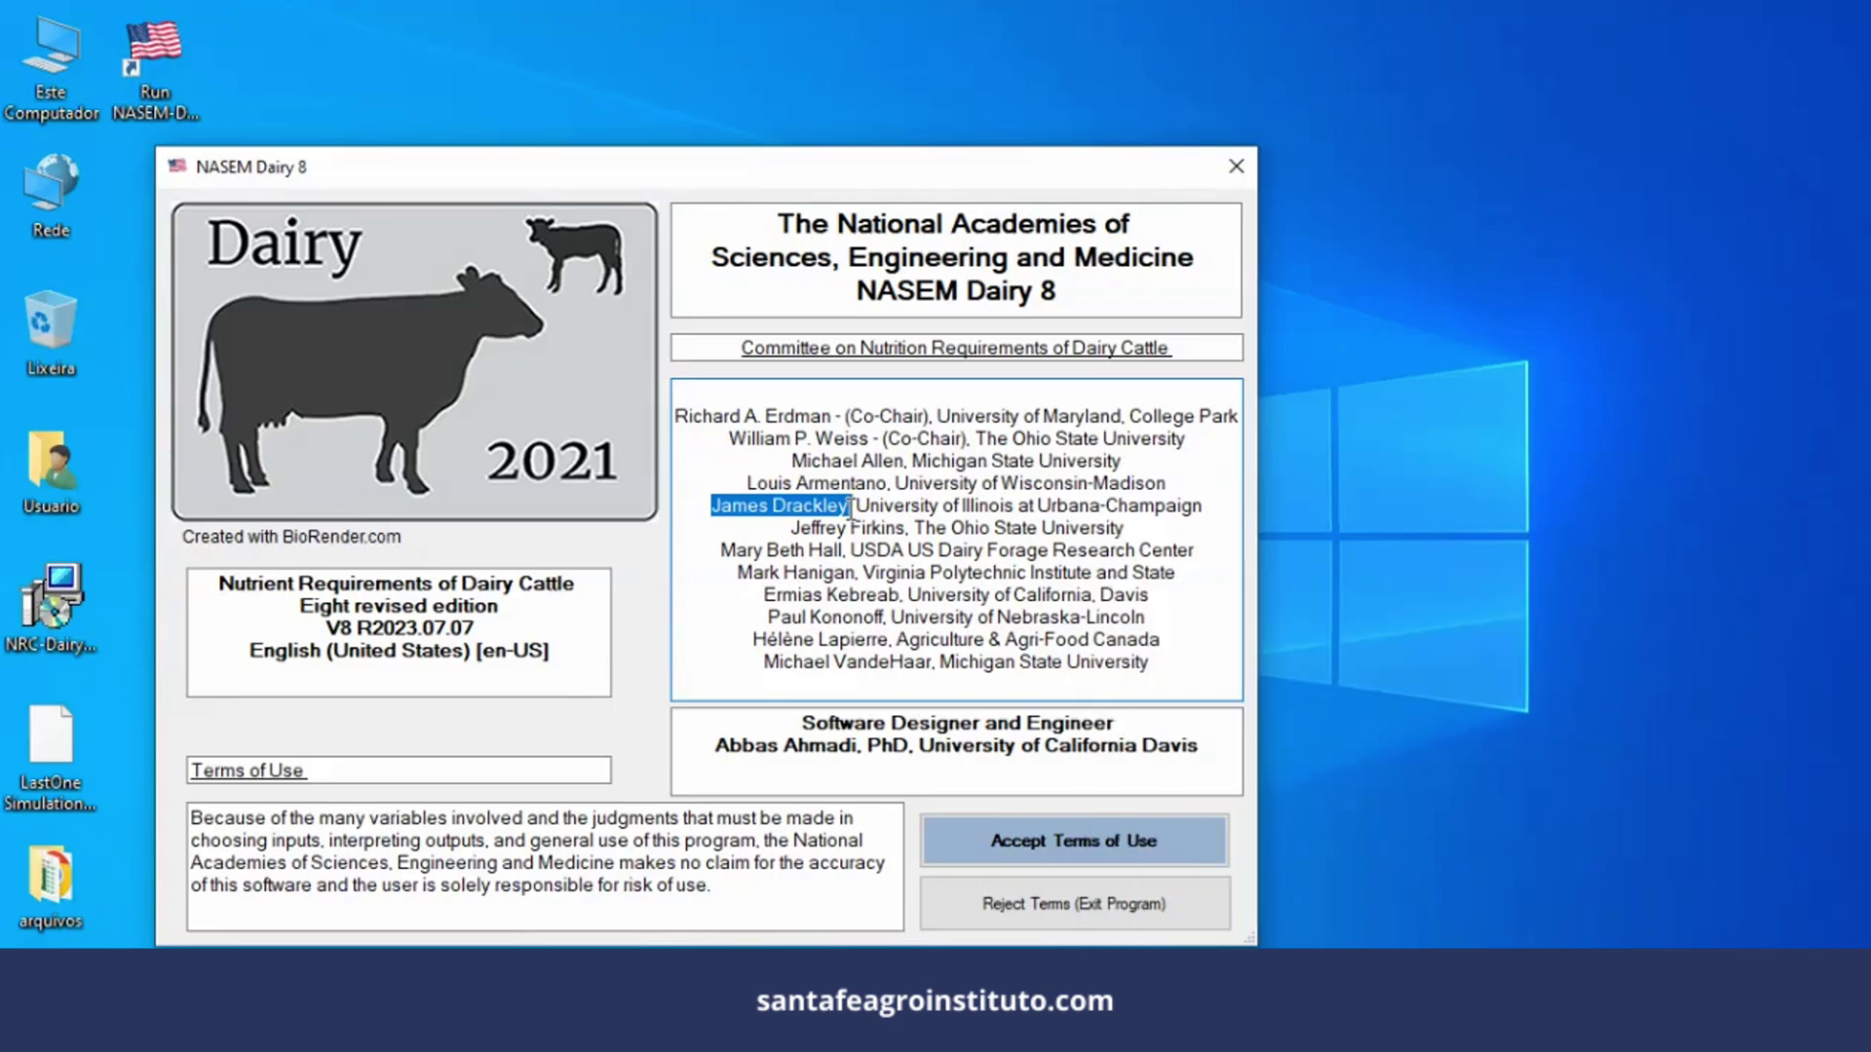
left_click_drag(718, 551, 896, 595)
left_click(728, 583)
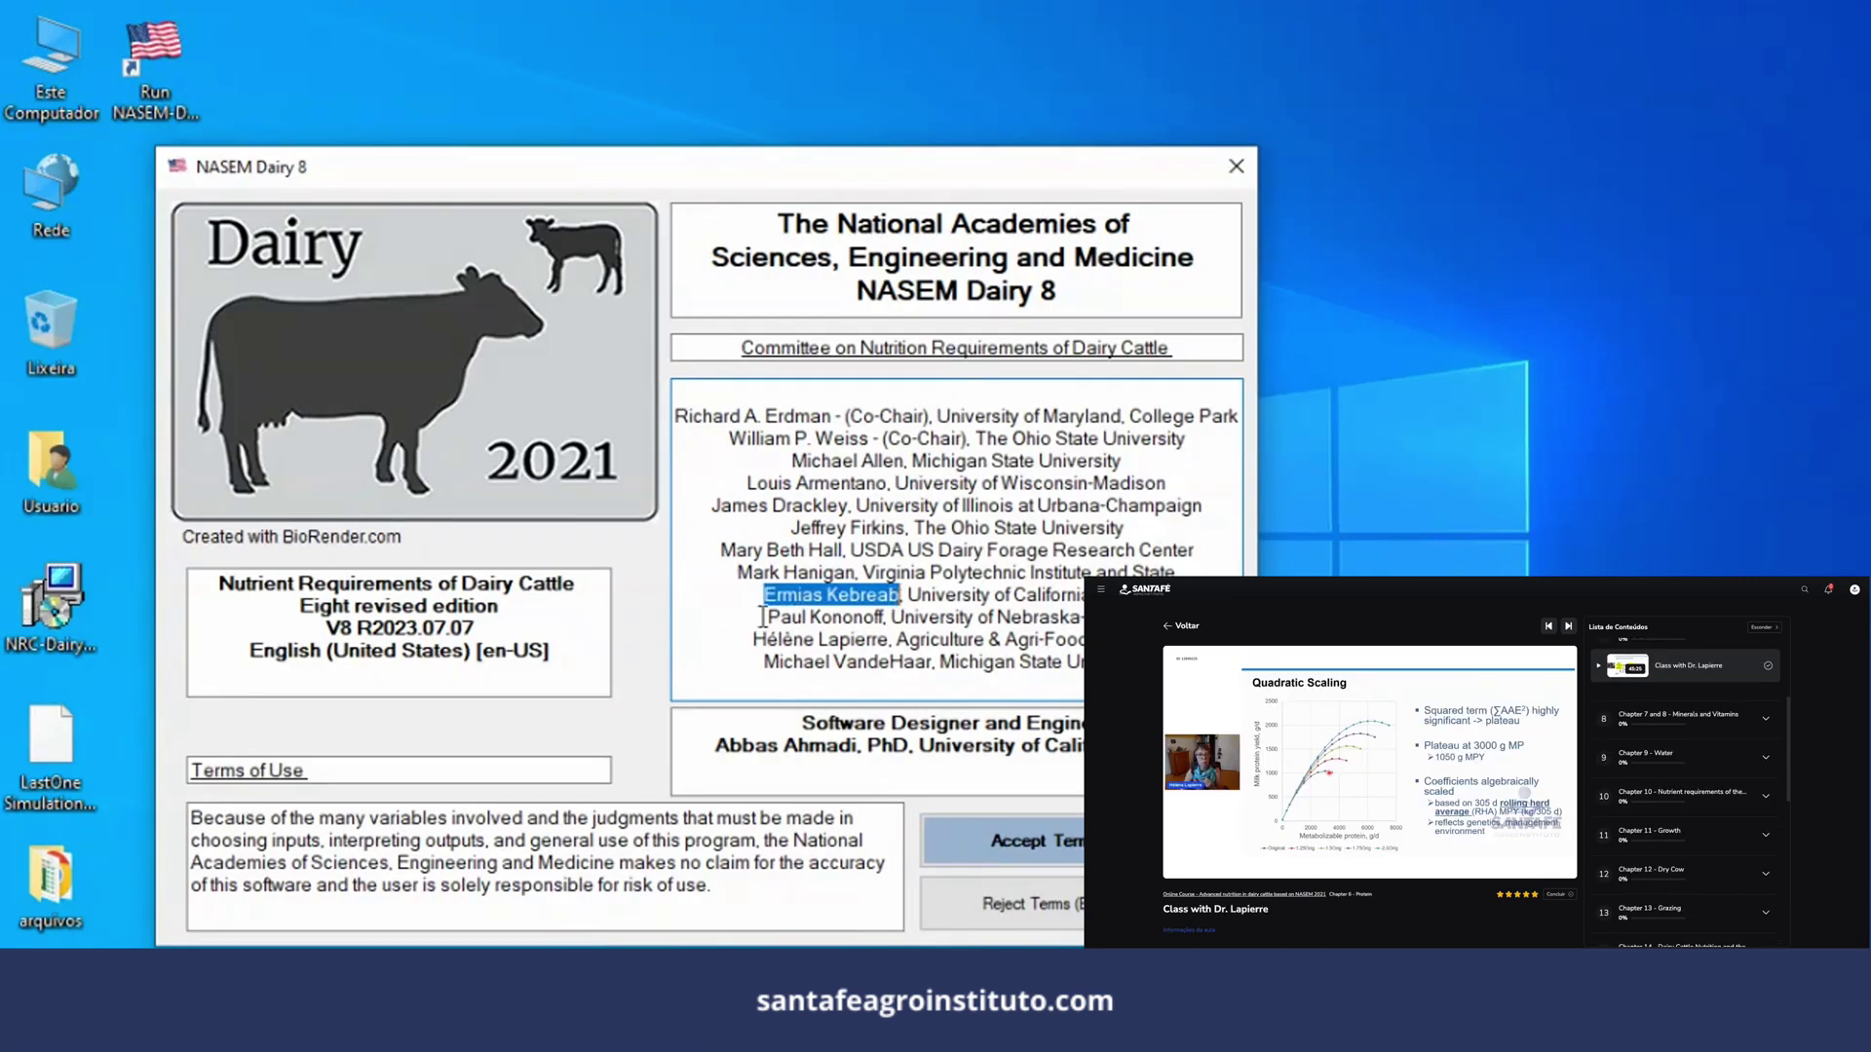
left_click_drag(767, 616, 887, 616)
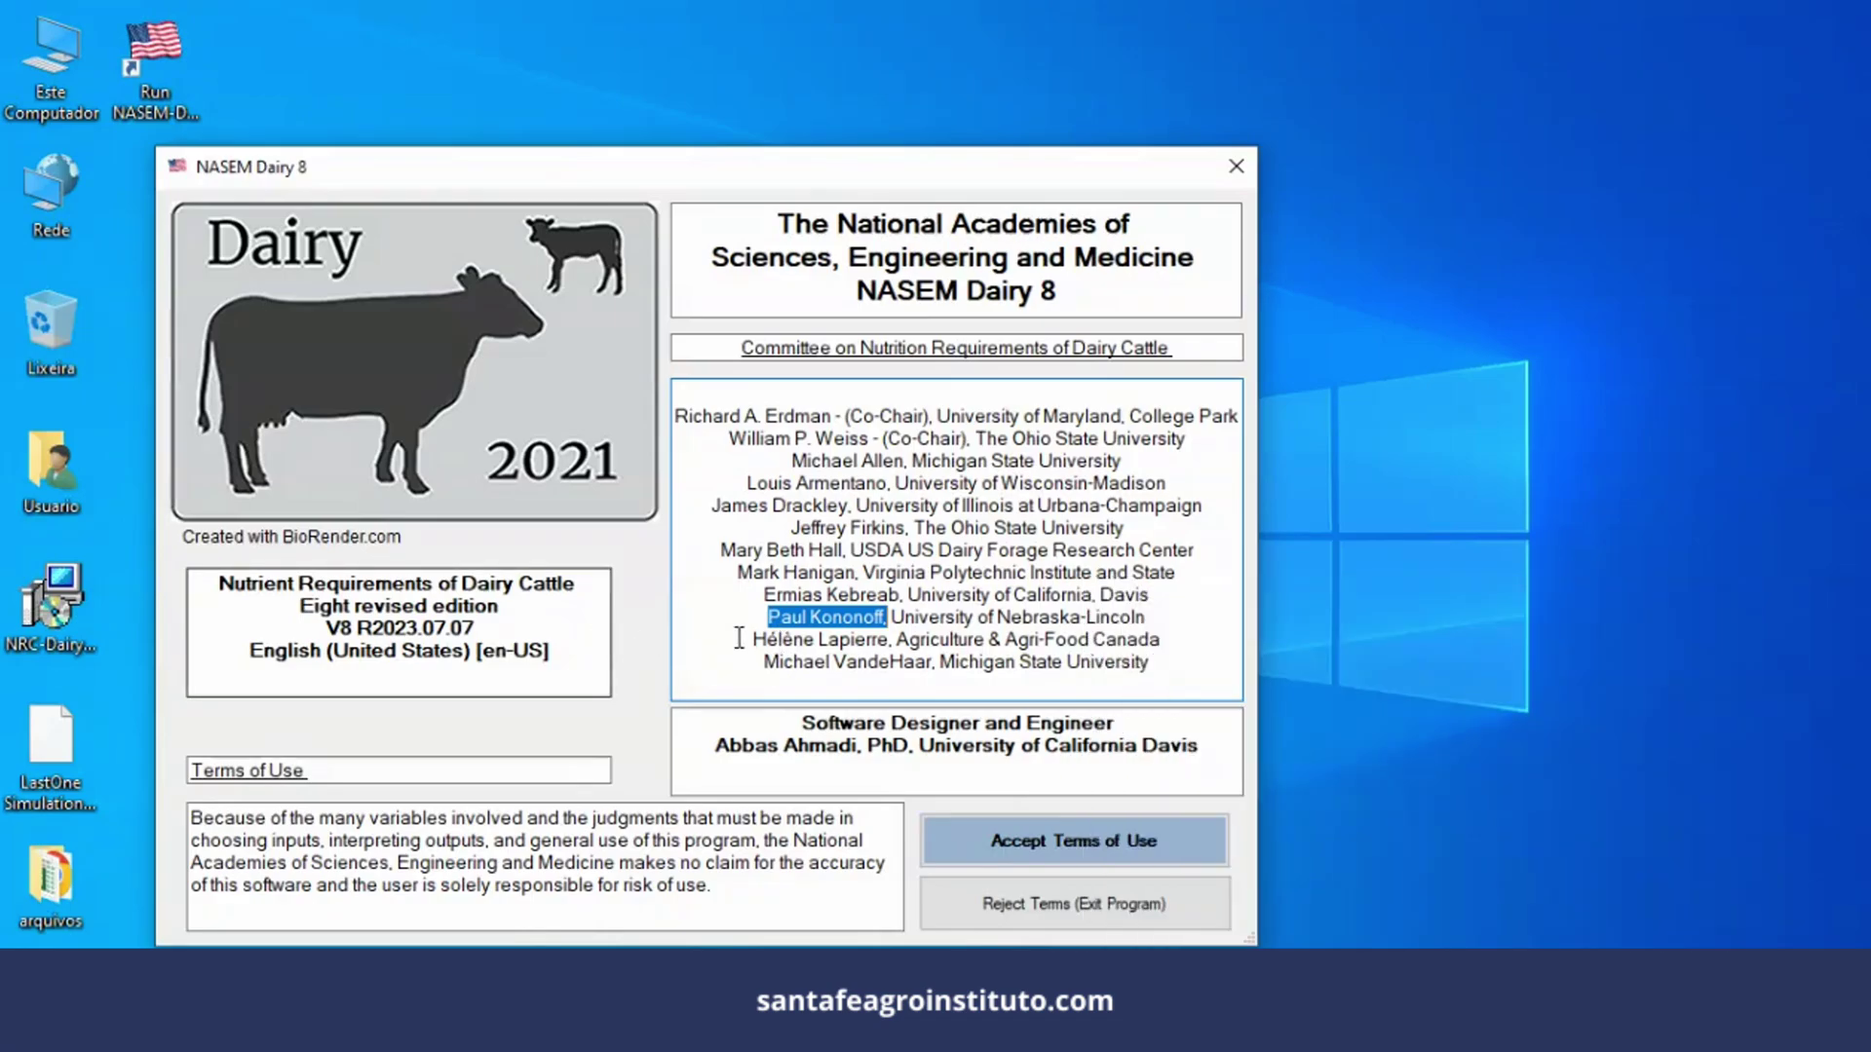
left_click_drag(740, 639, 890, 638)
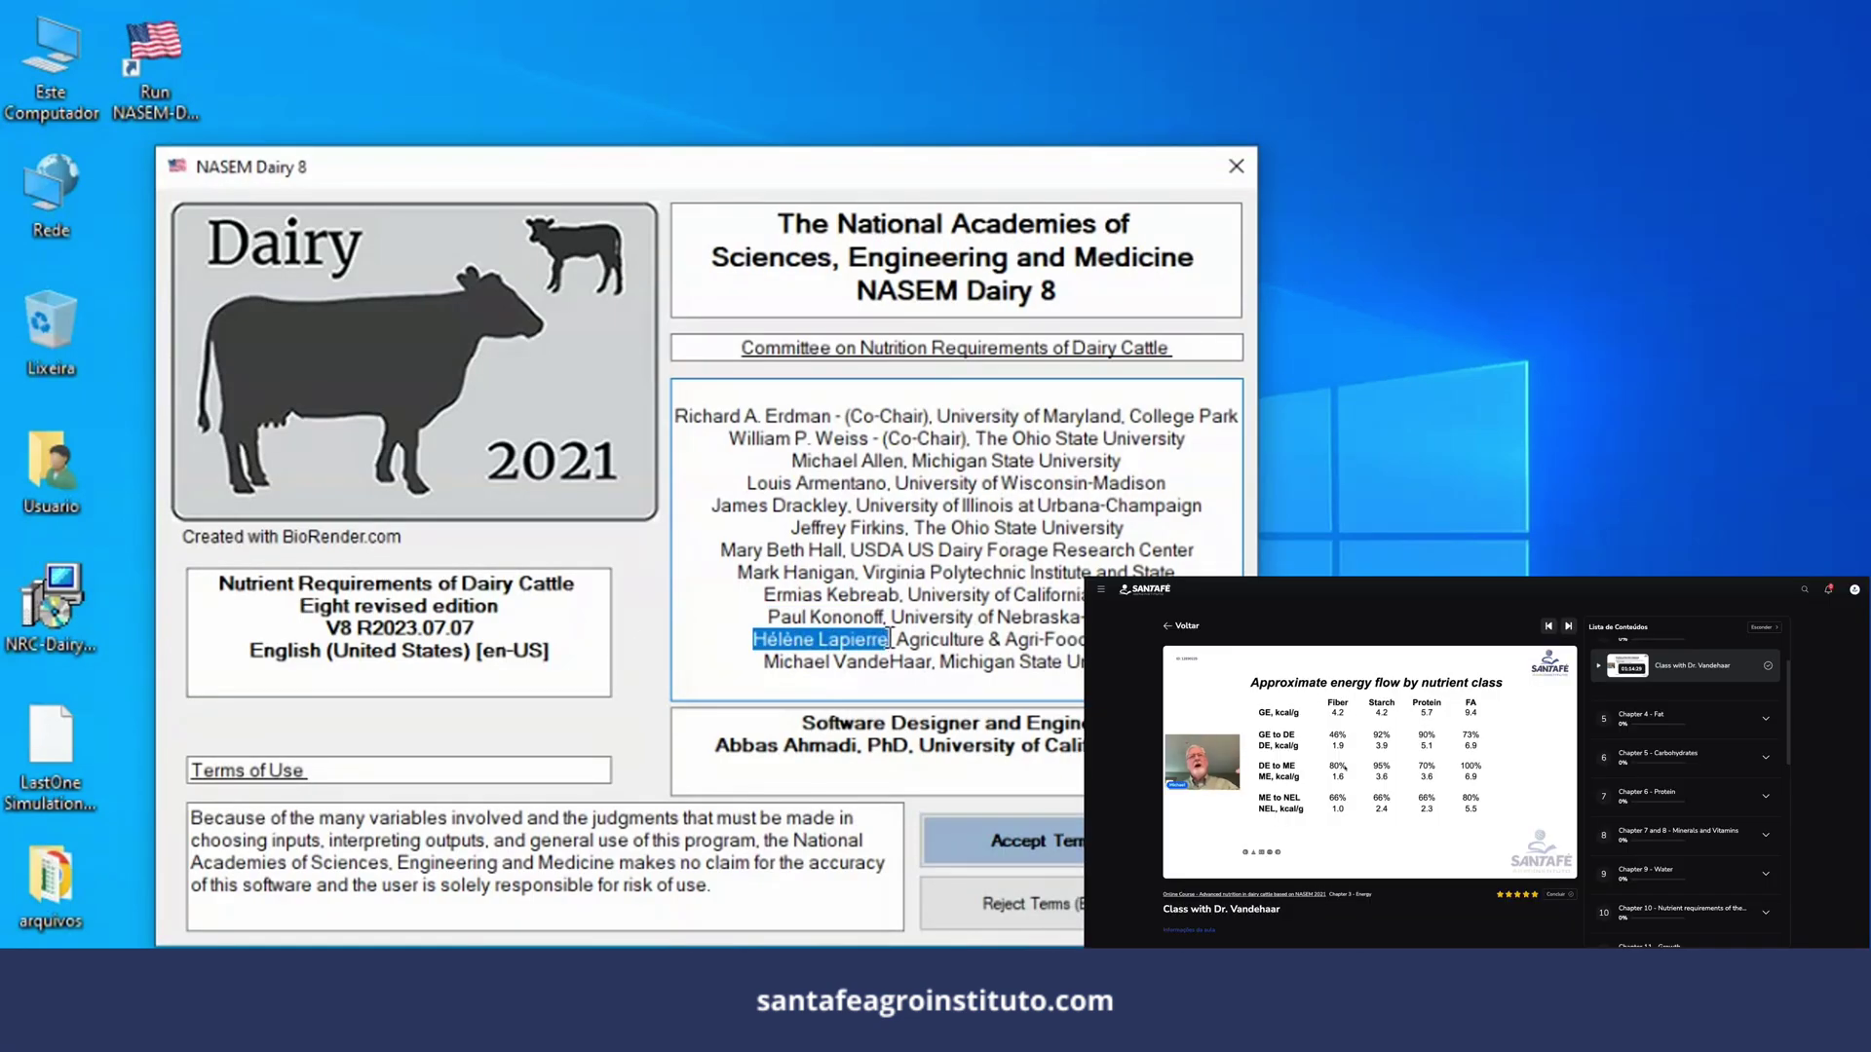
left_click_drag(763, 663, 913, 676)
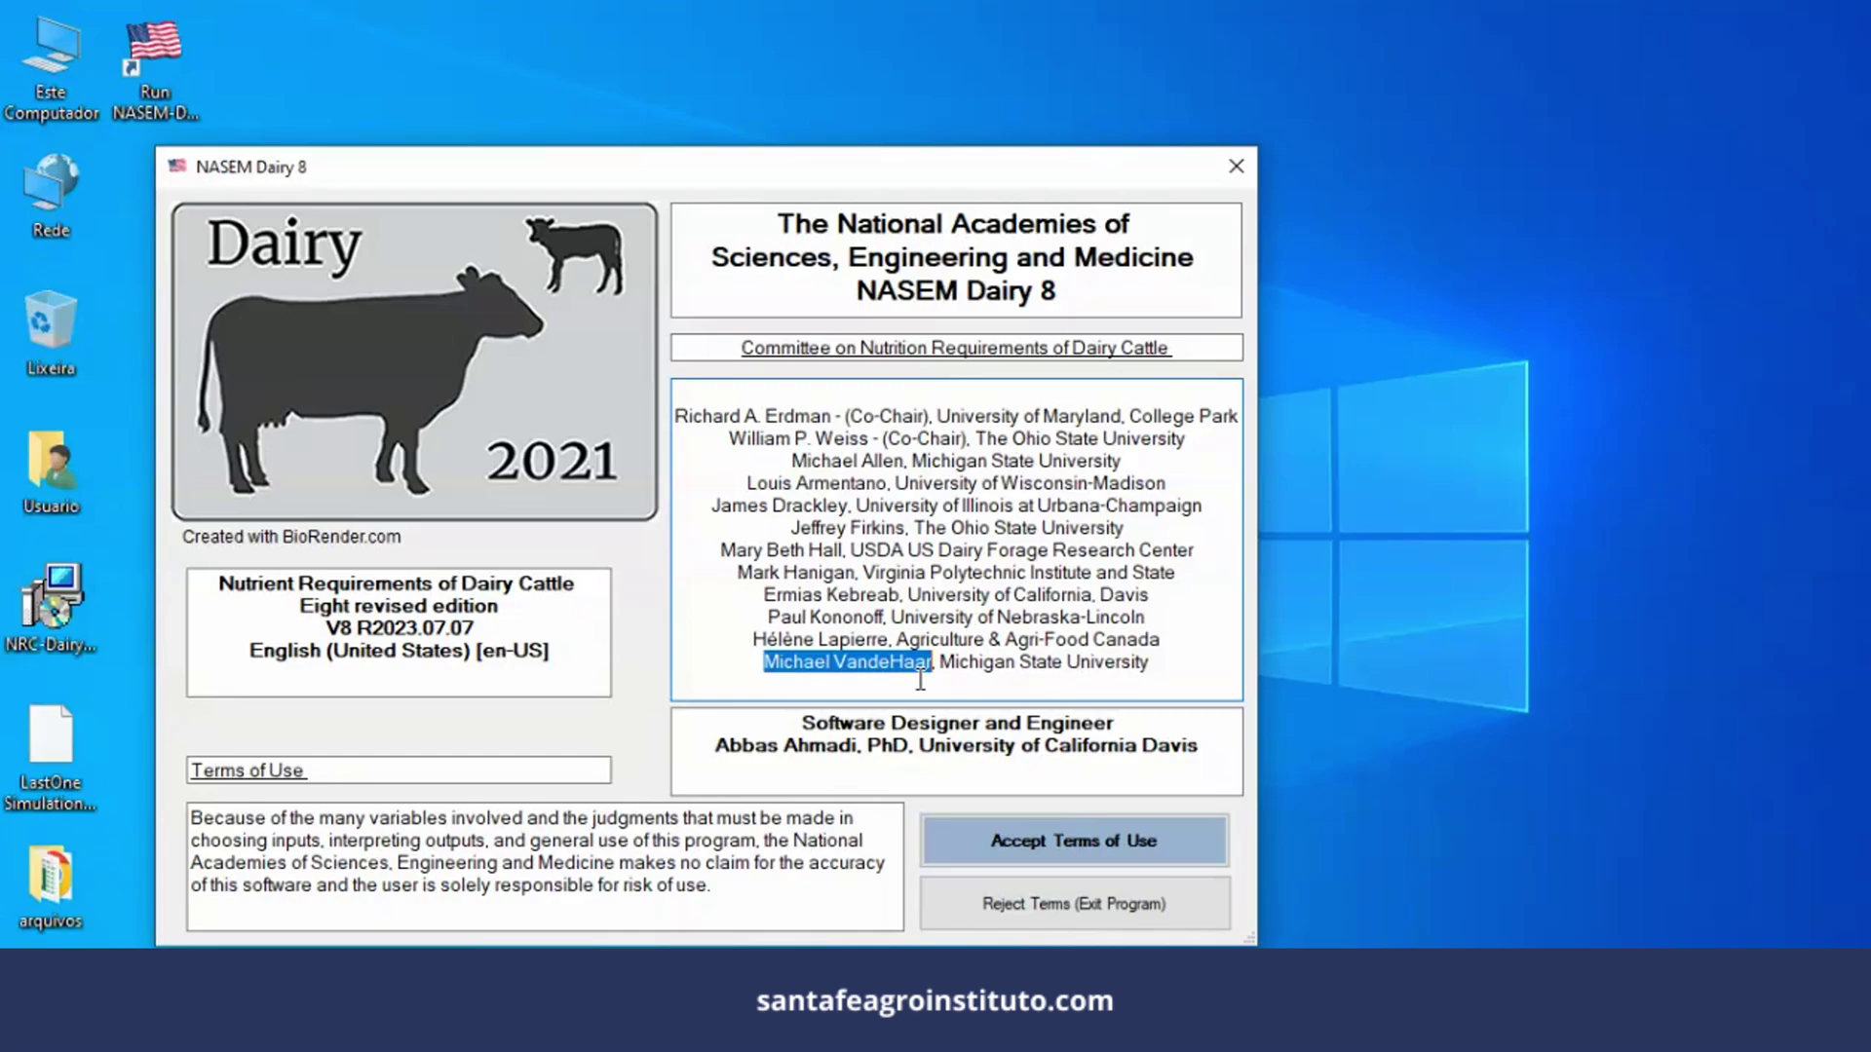
left_click(1058, 856)
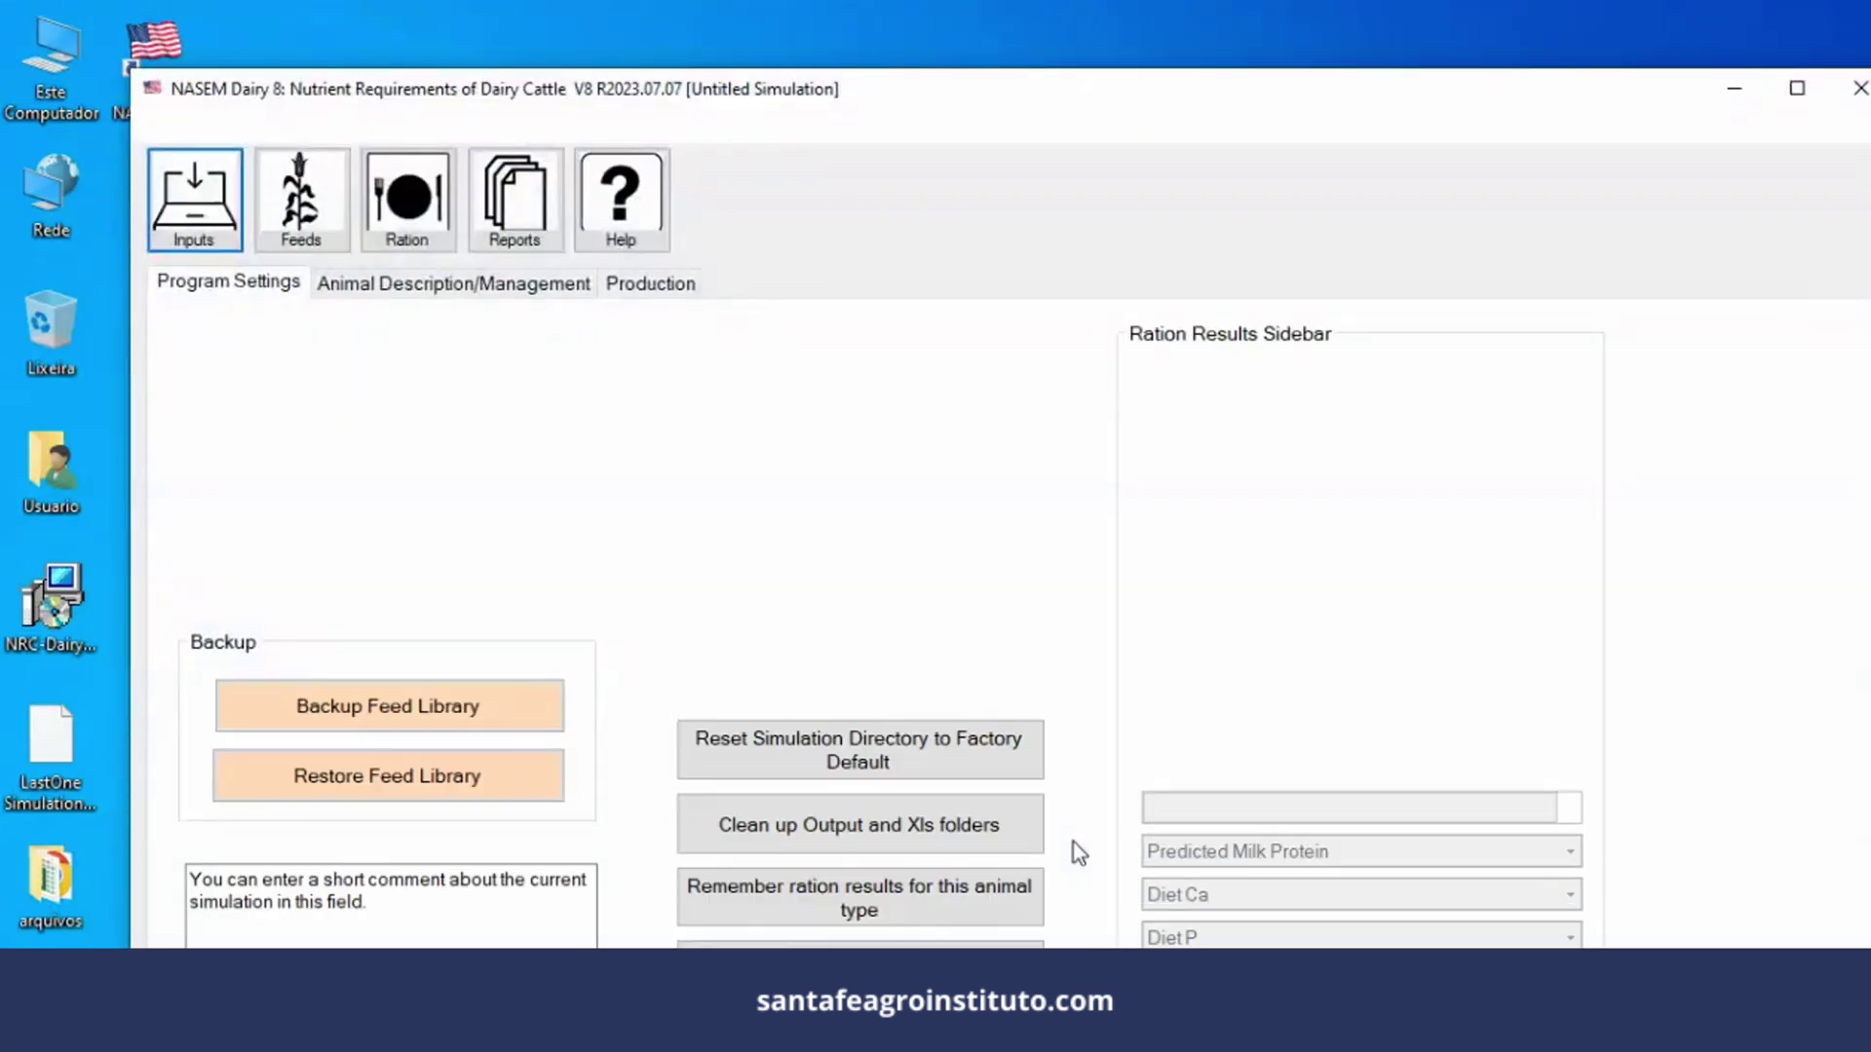
Step: Maximize the main window and bring up the File menu's simulation options
left_click(1796, 88)
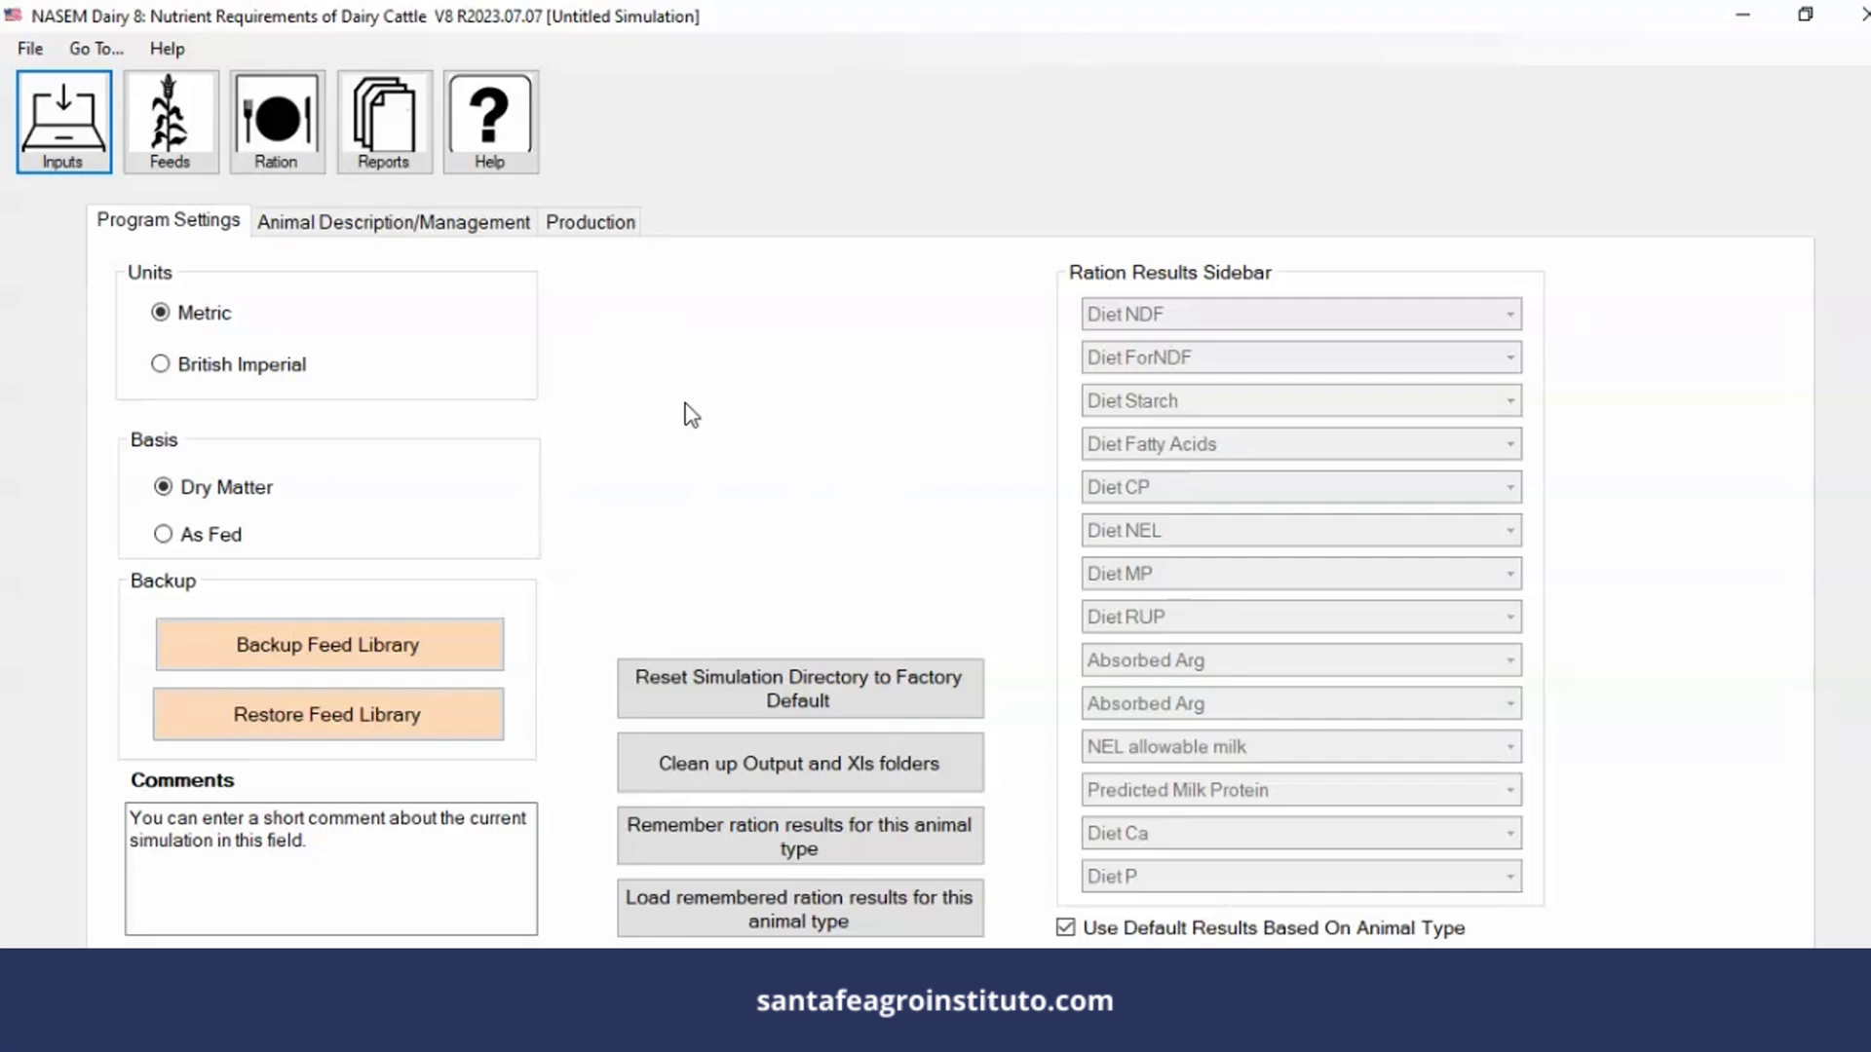
left_click(30, 51)
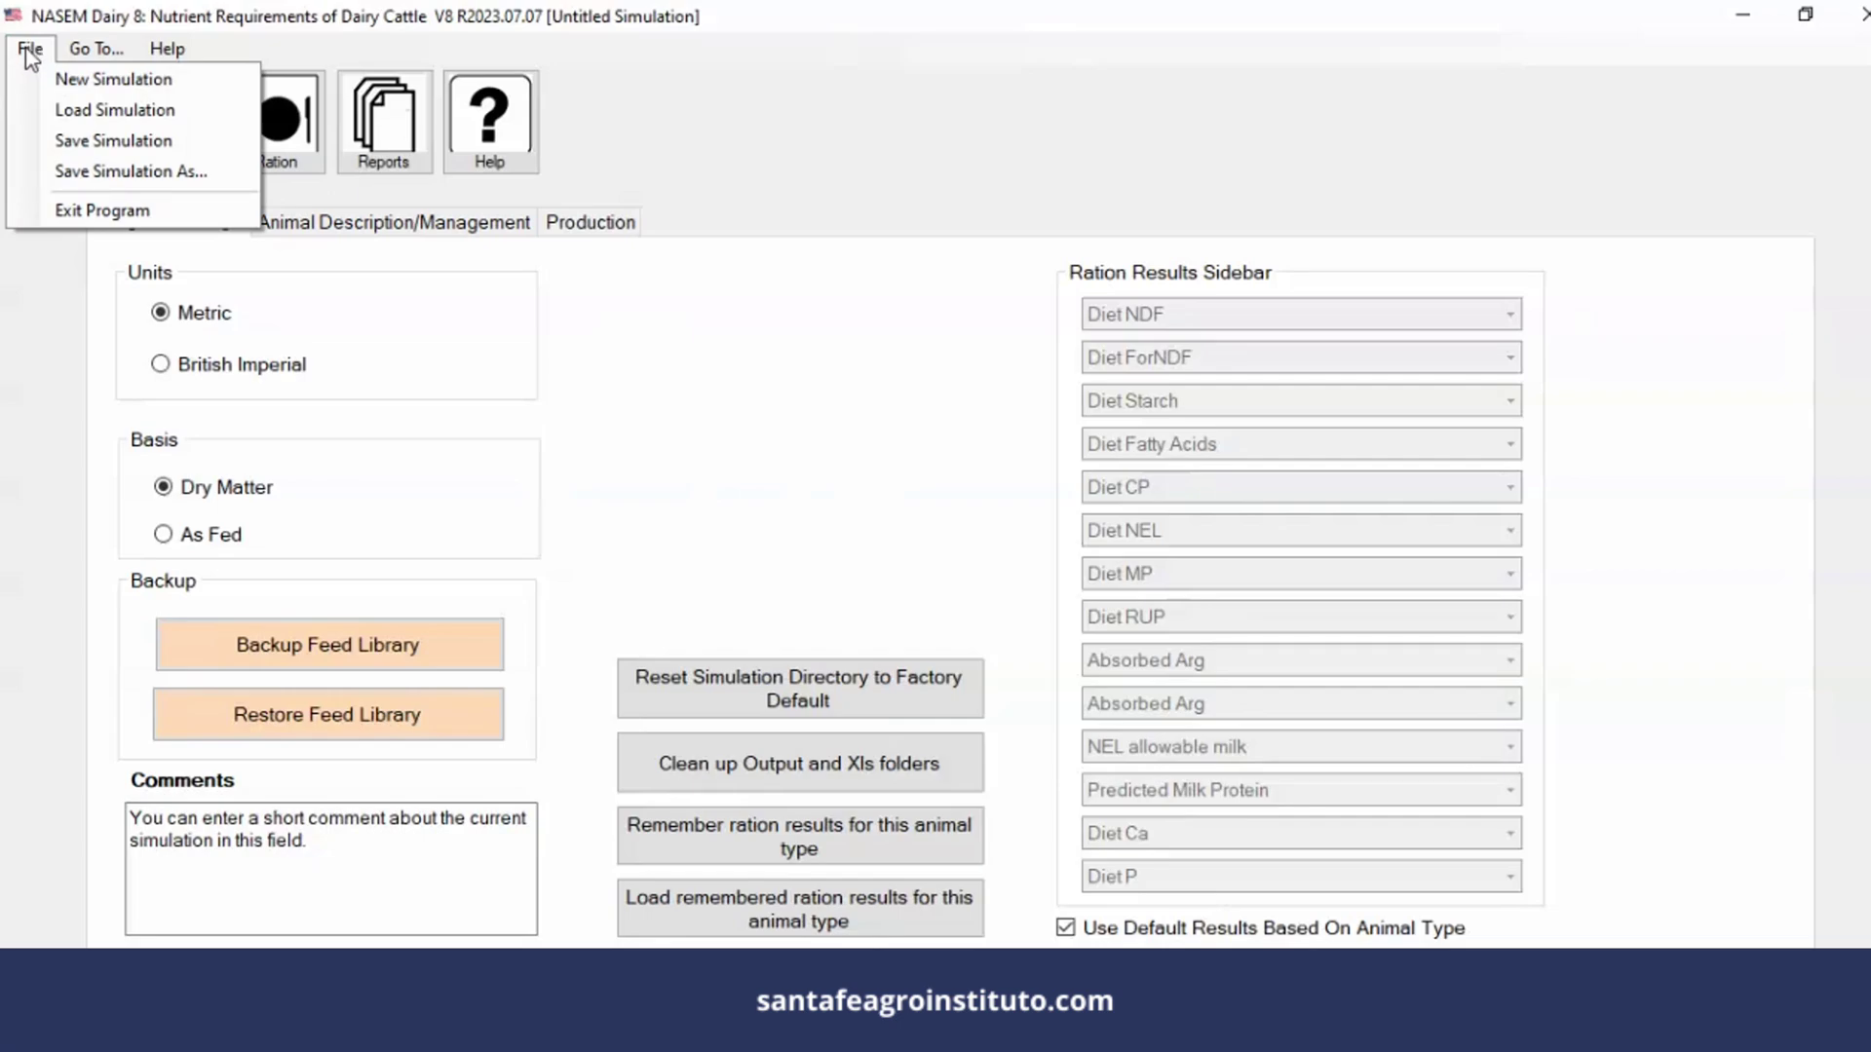
Step: Load the saved simulation file dieta aula.nd8 from the simulations folder
left_click(96, 111)
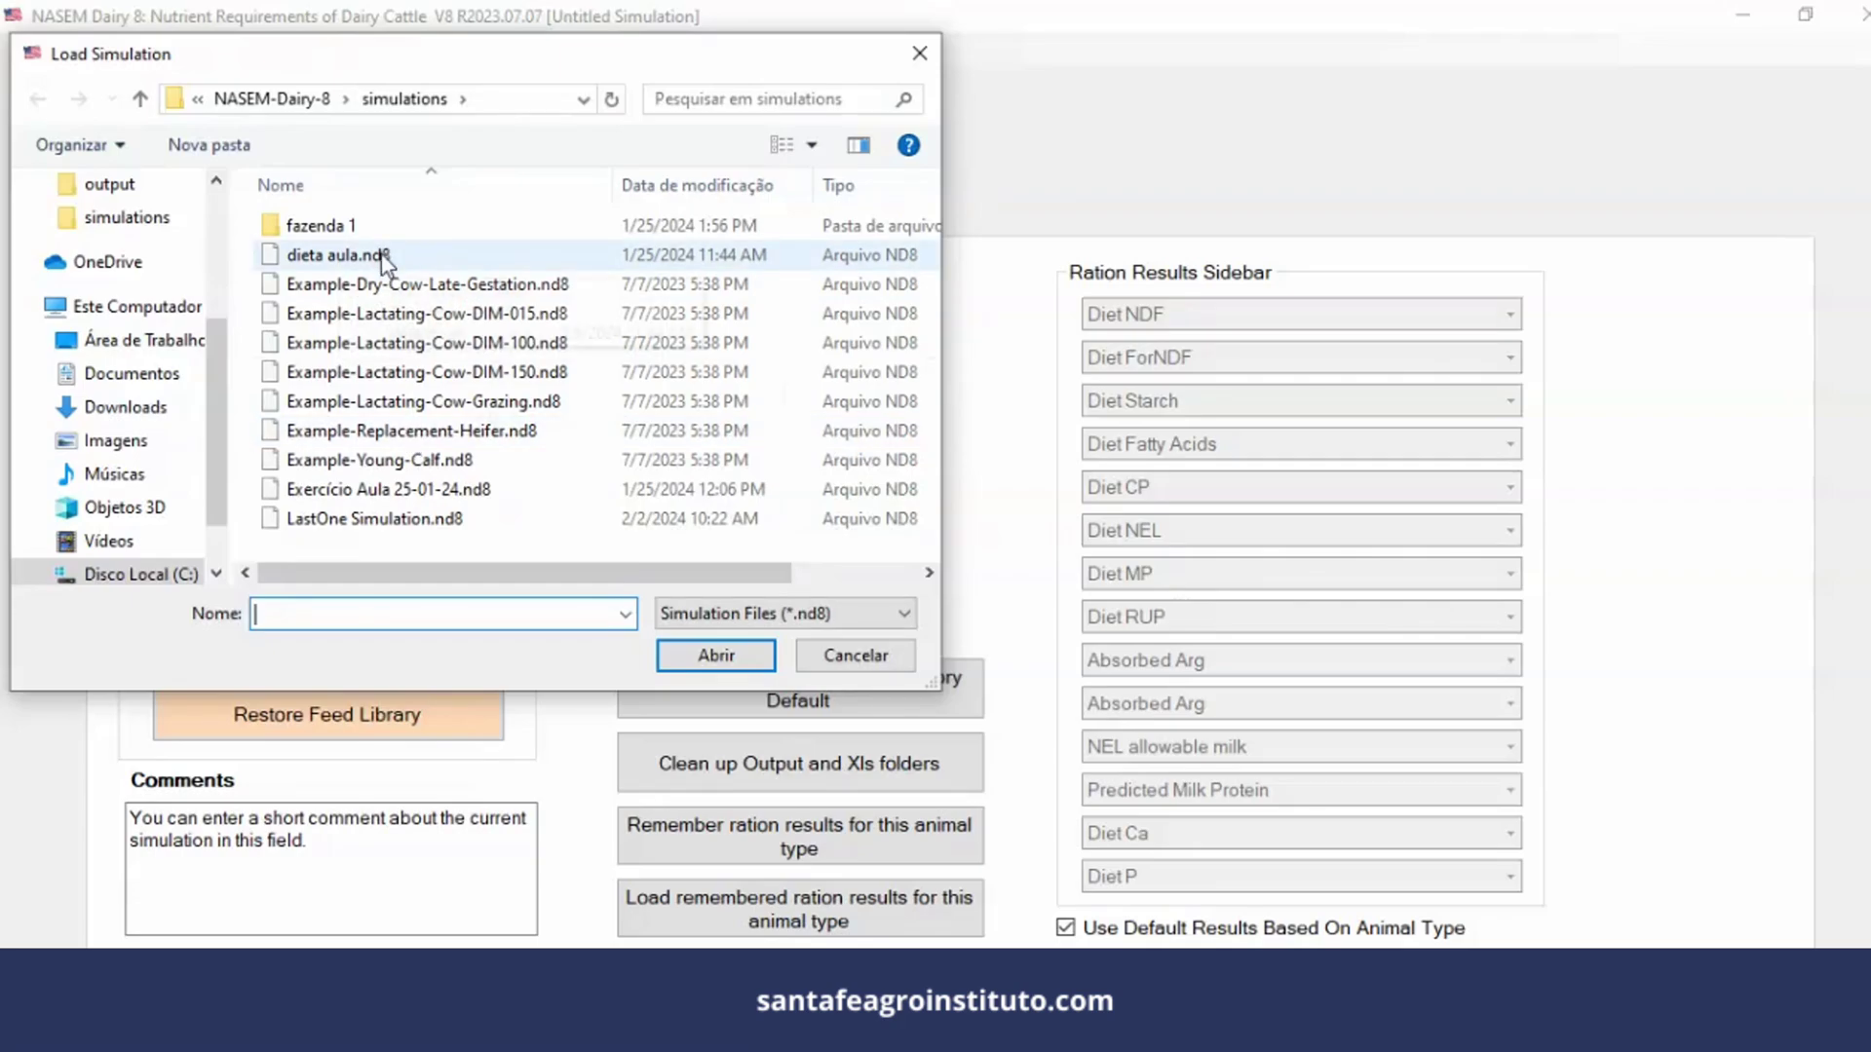
double_click(383, 256)
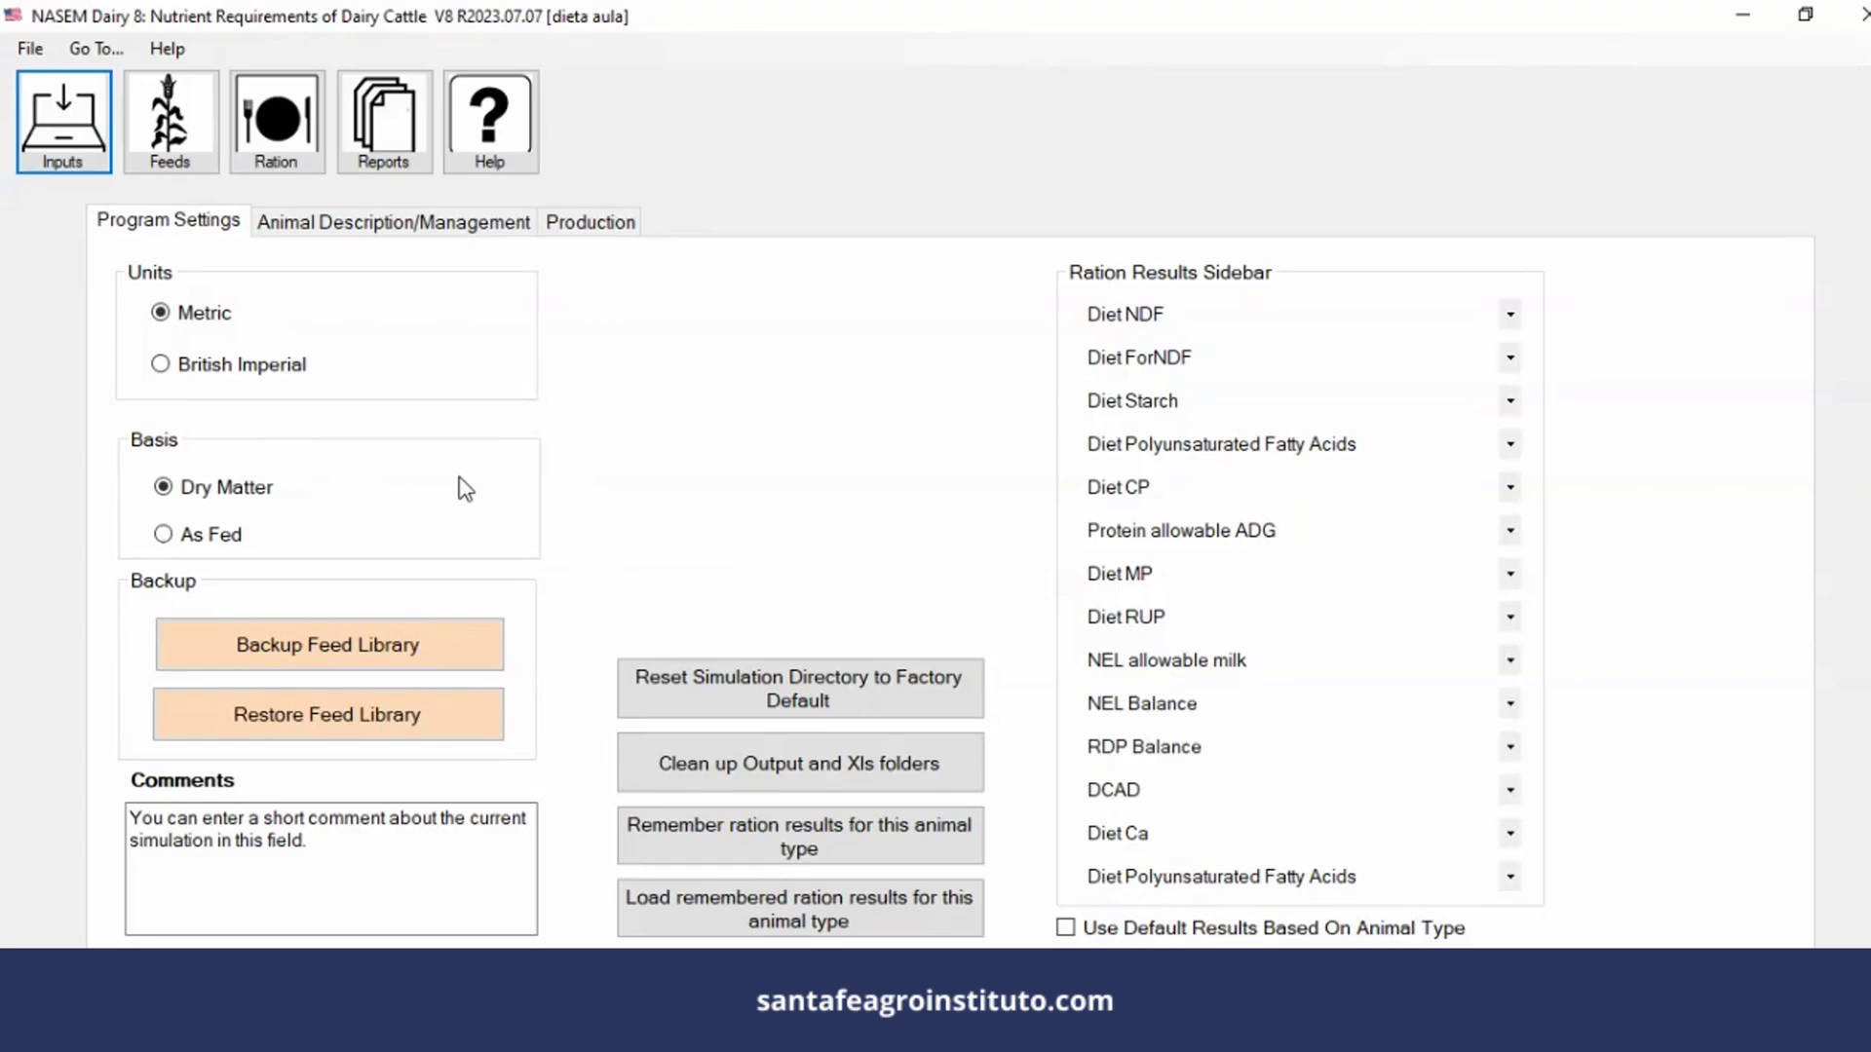
left_click(172, 156)
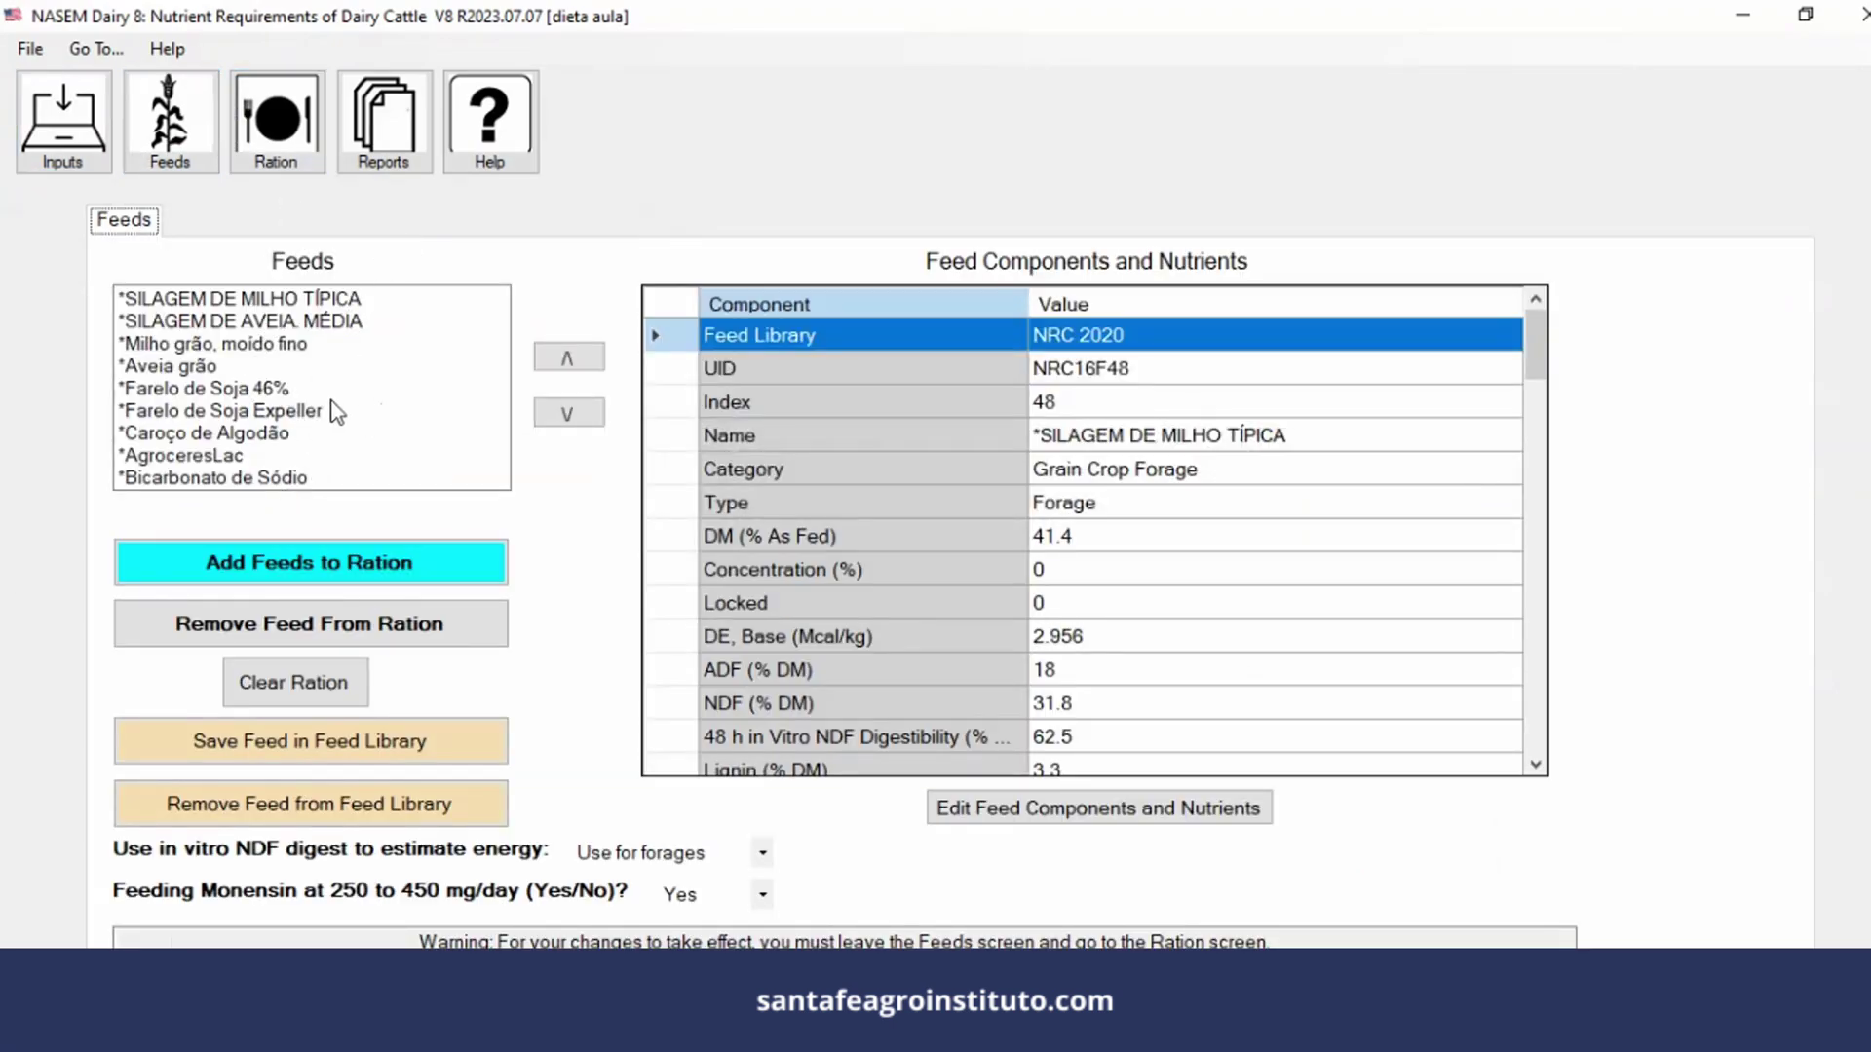
left_click(267, 165)
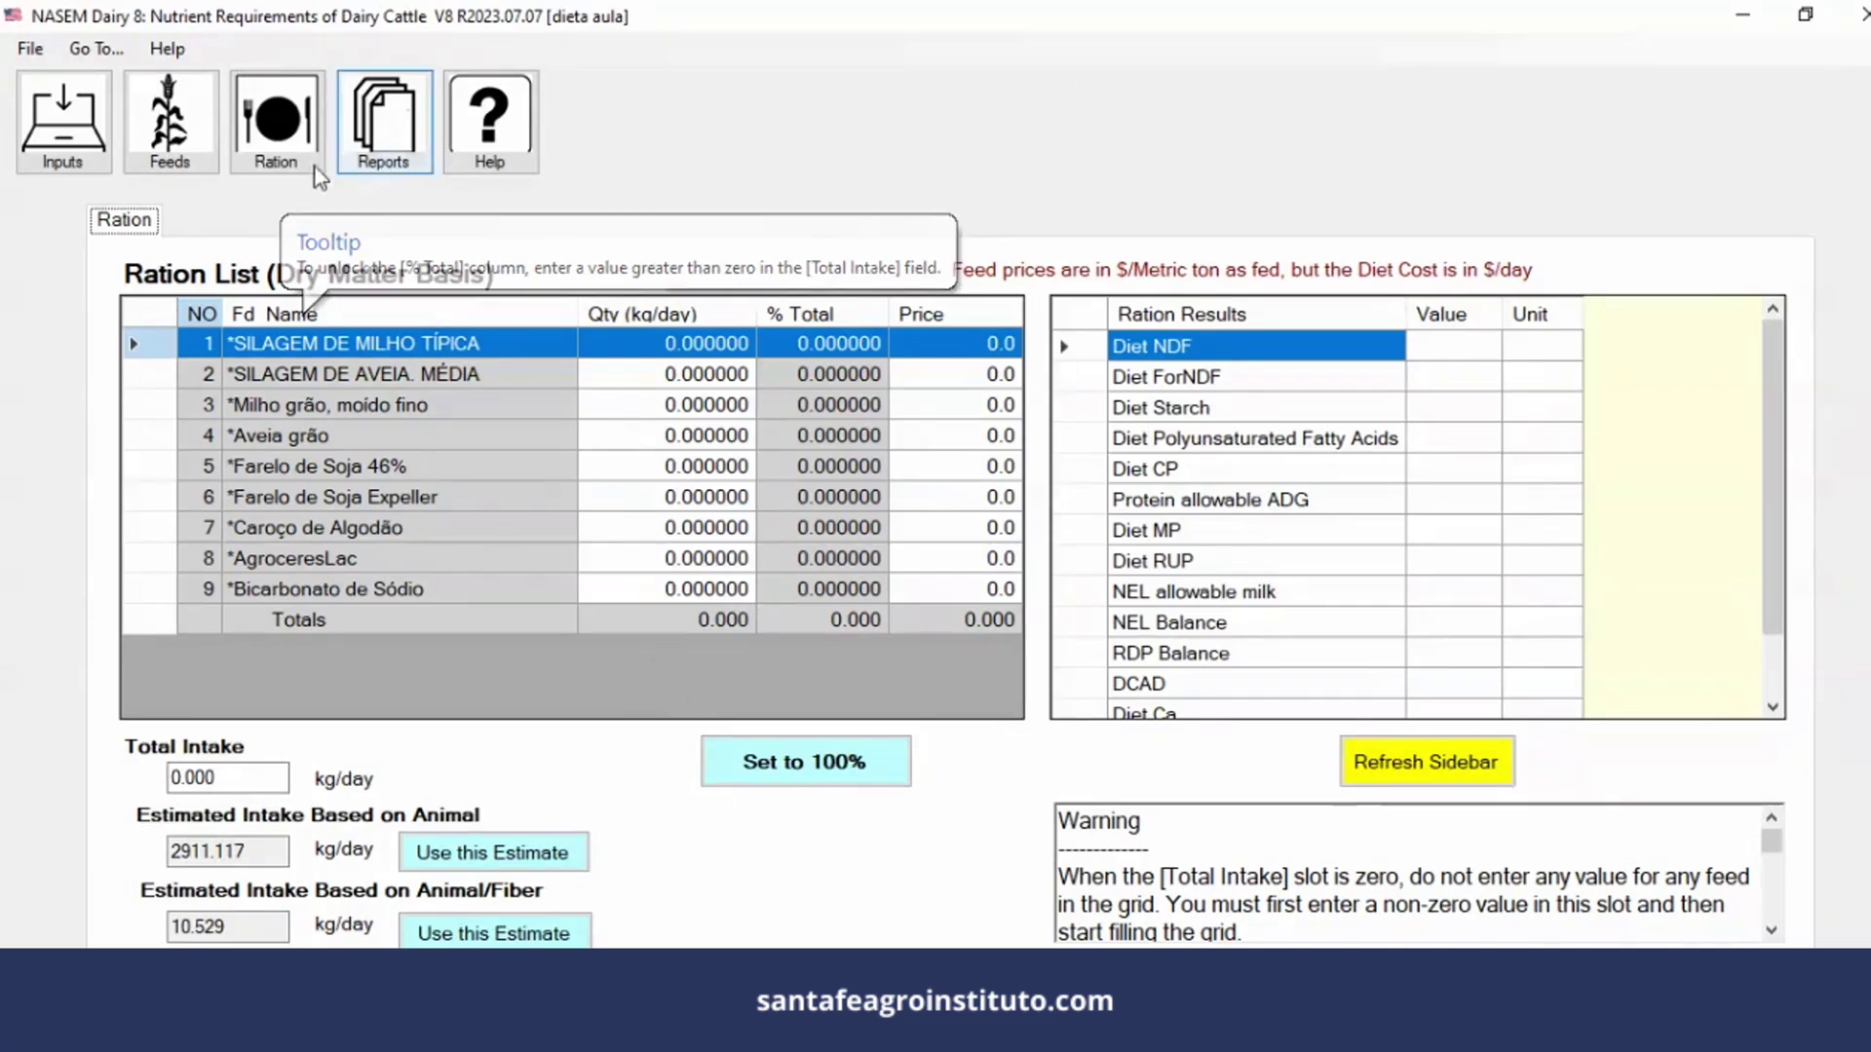
left_click(63, 117)
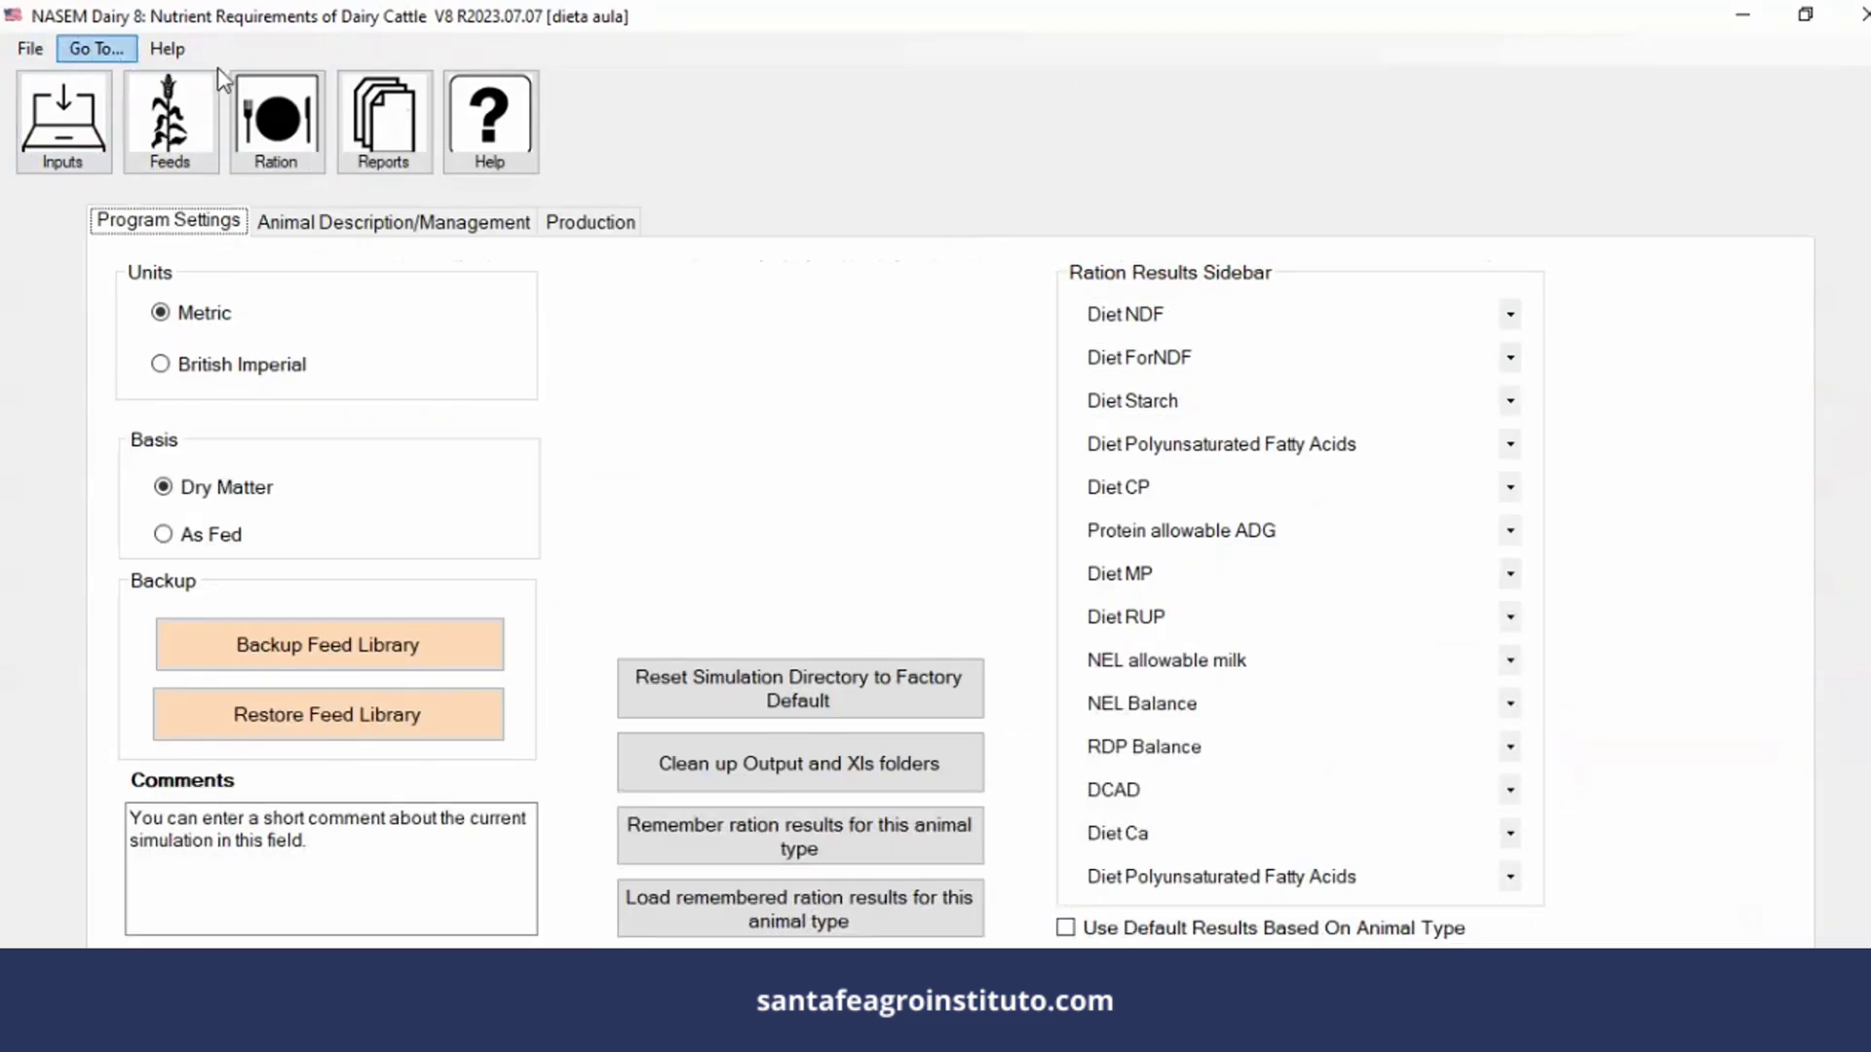
left_click(271, 160)
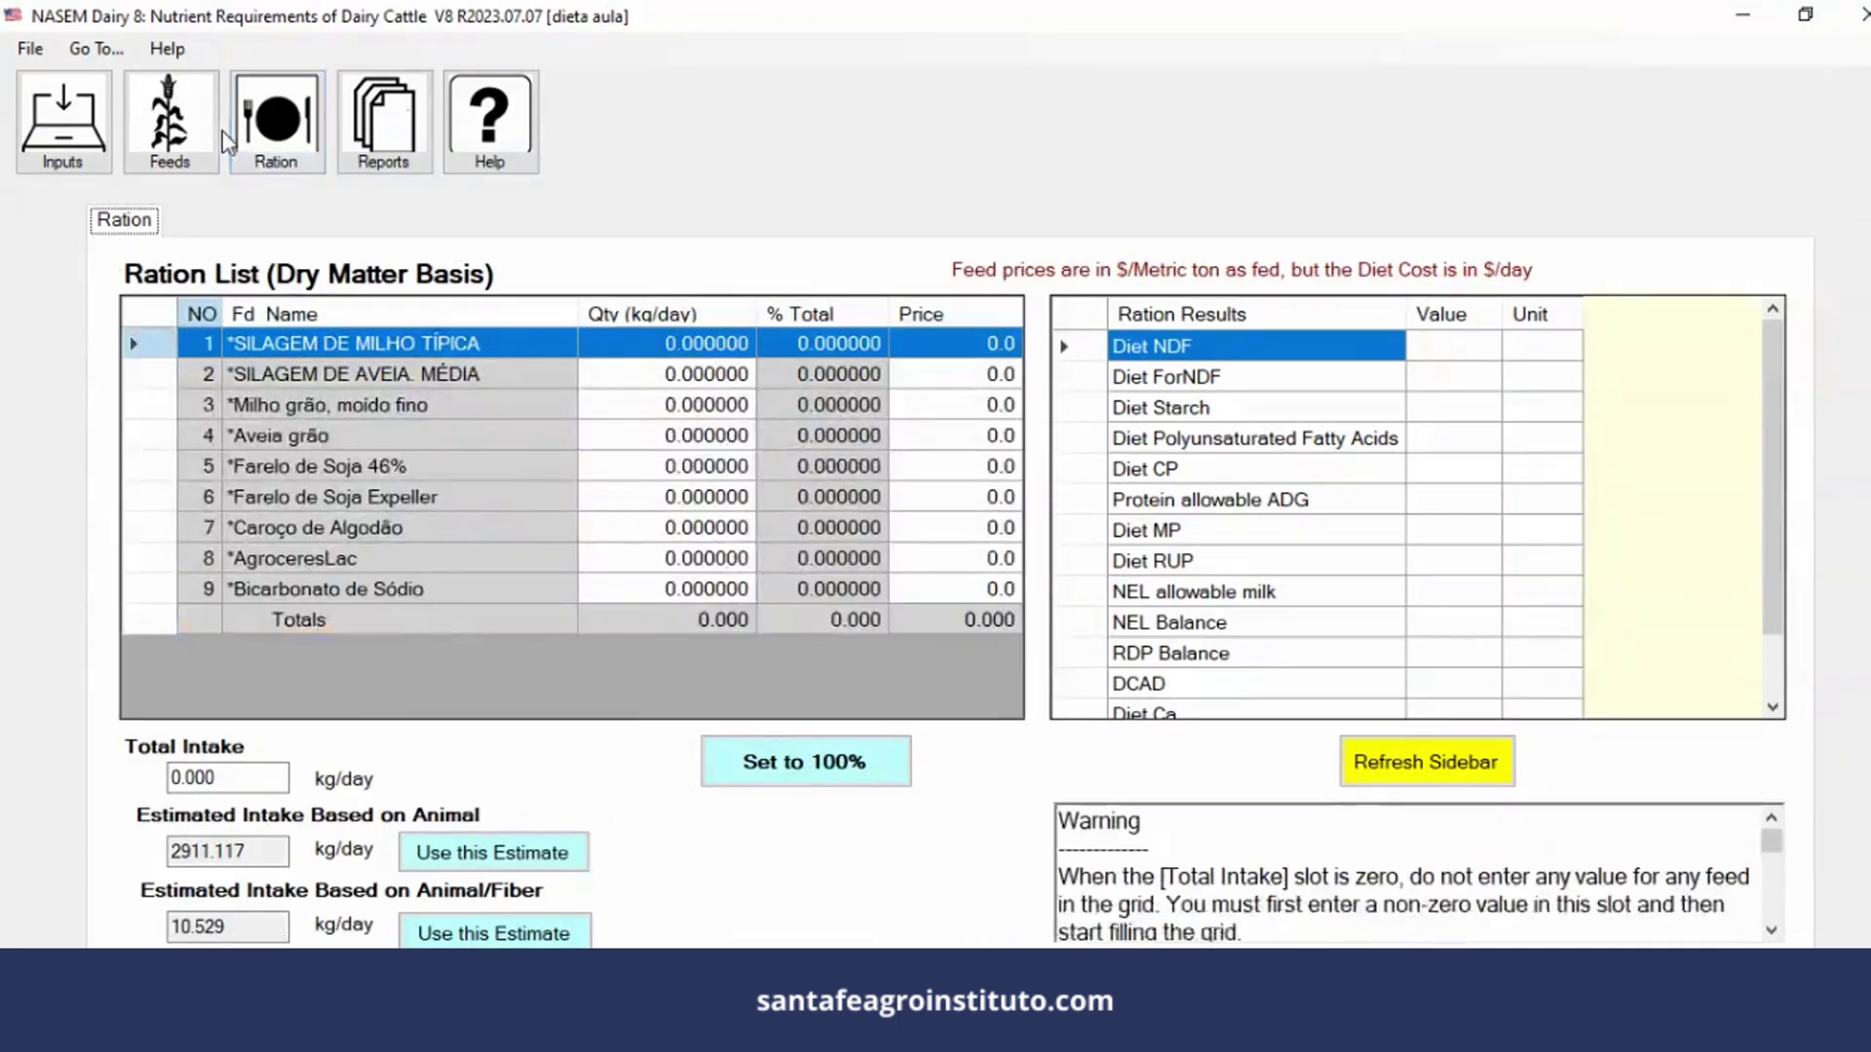
left_click(169, 121)
left_click(83, 164)
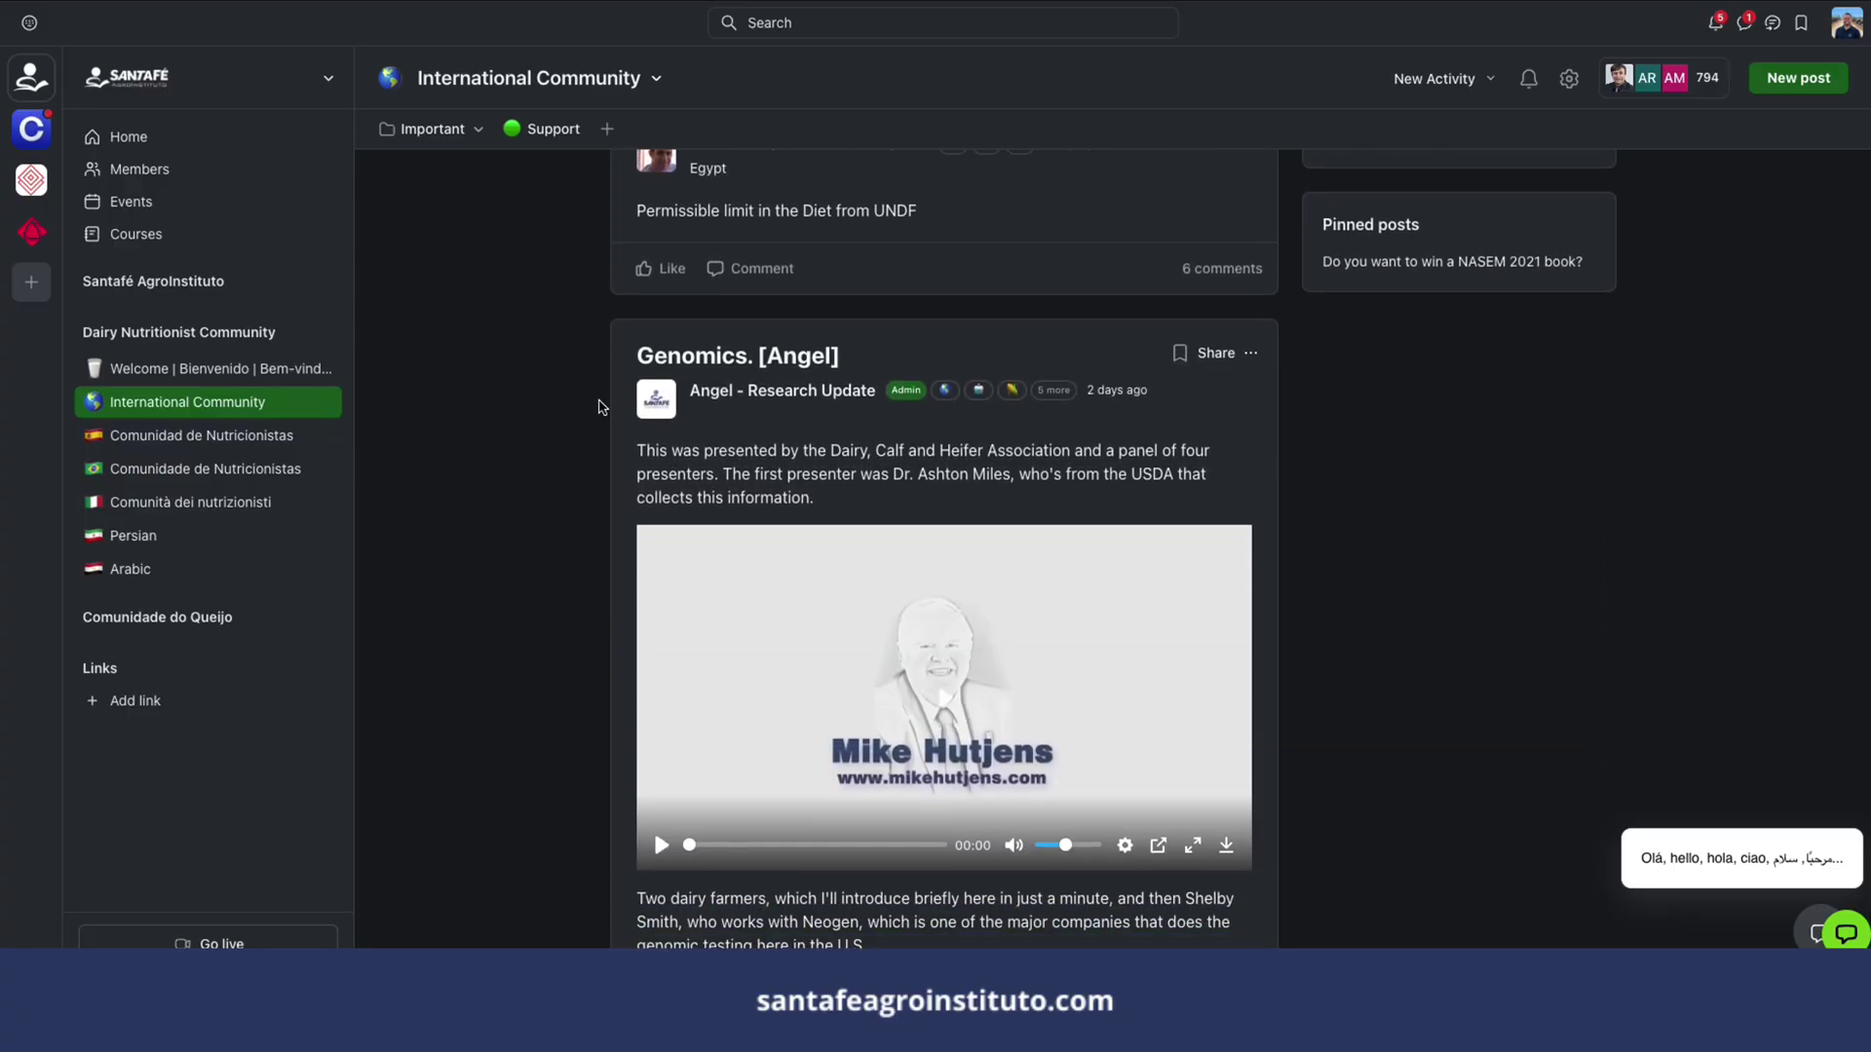
Step: Scroll the International Community feed past the Genomics post to the Postbiotics post
scroll(599, 407, "down", 8)
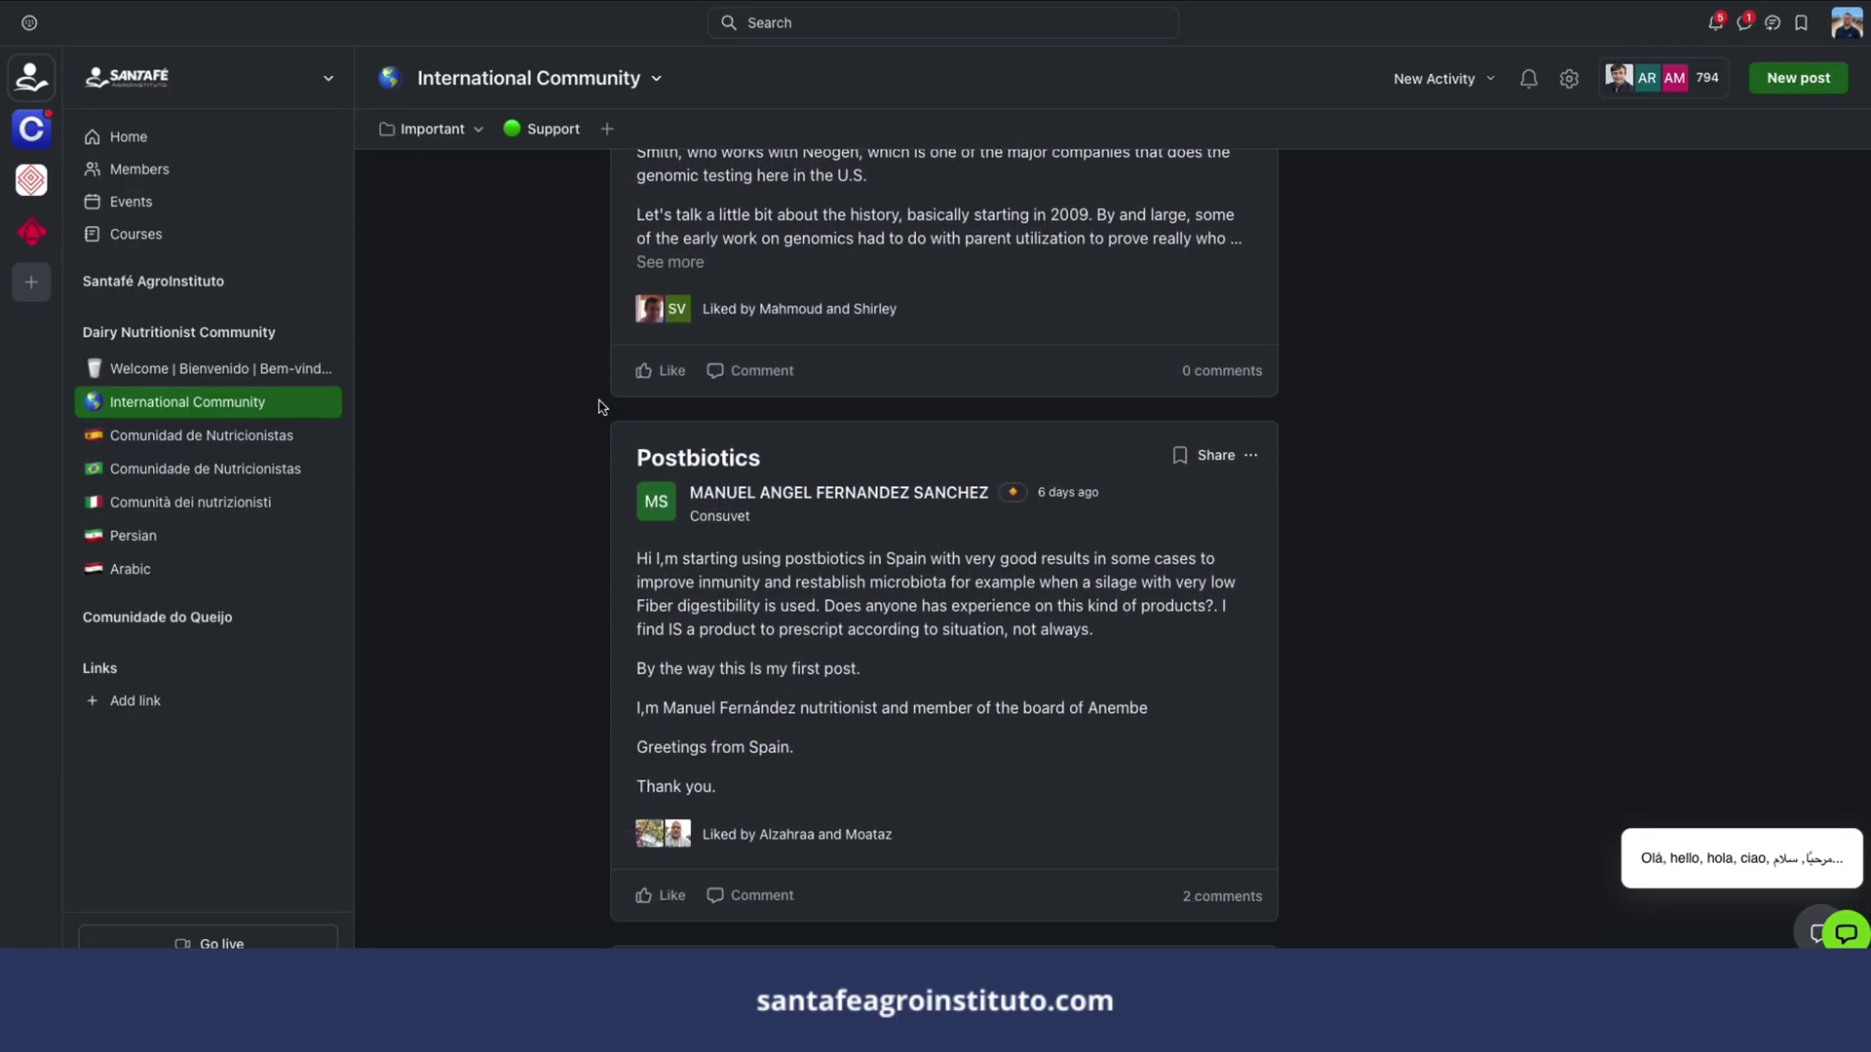
scroll(598, 407, "down", 1)
scroll(598, 408, "down", 3)
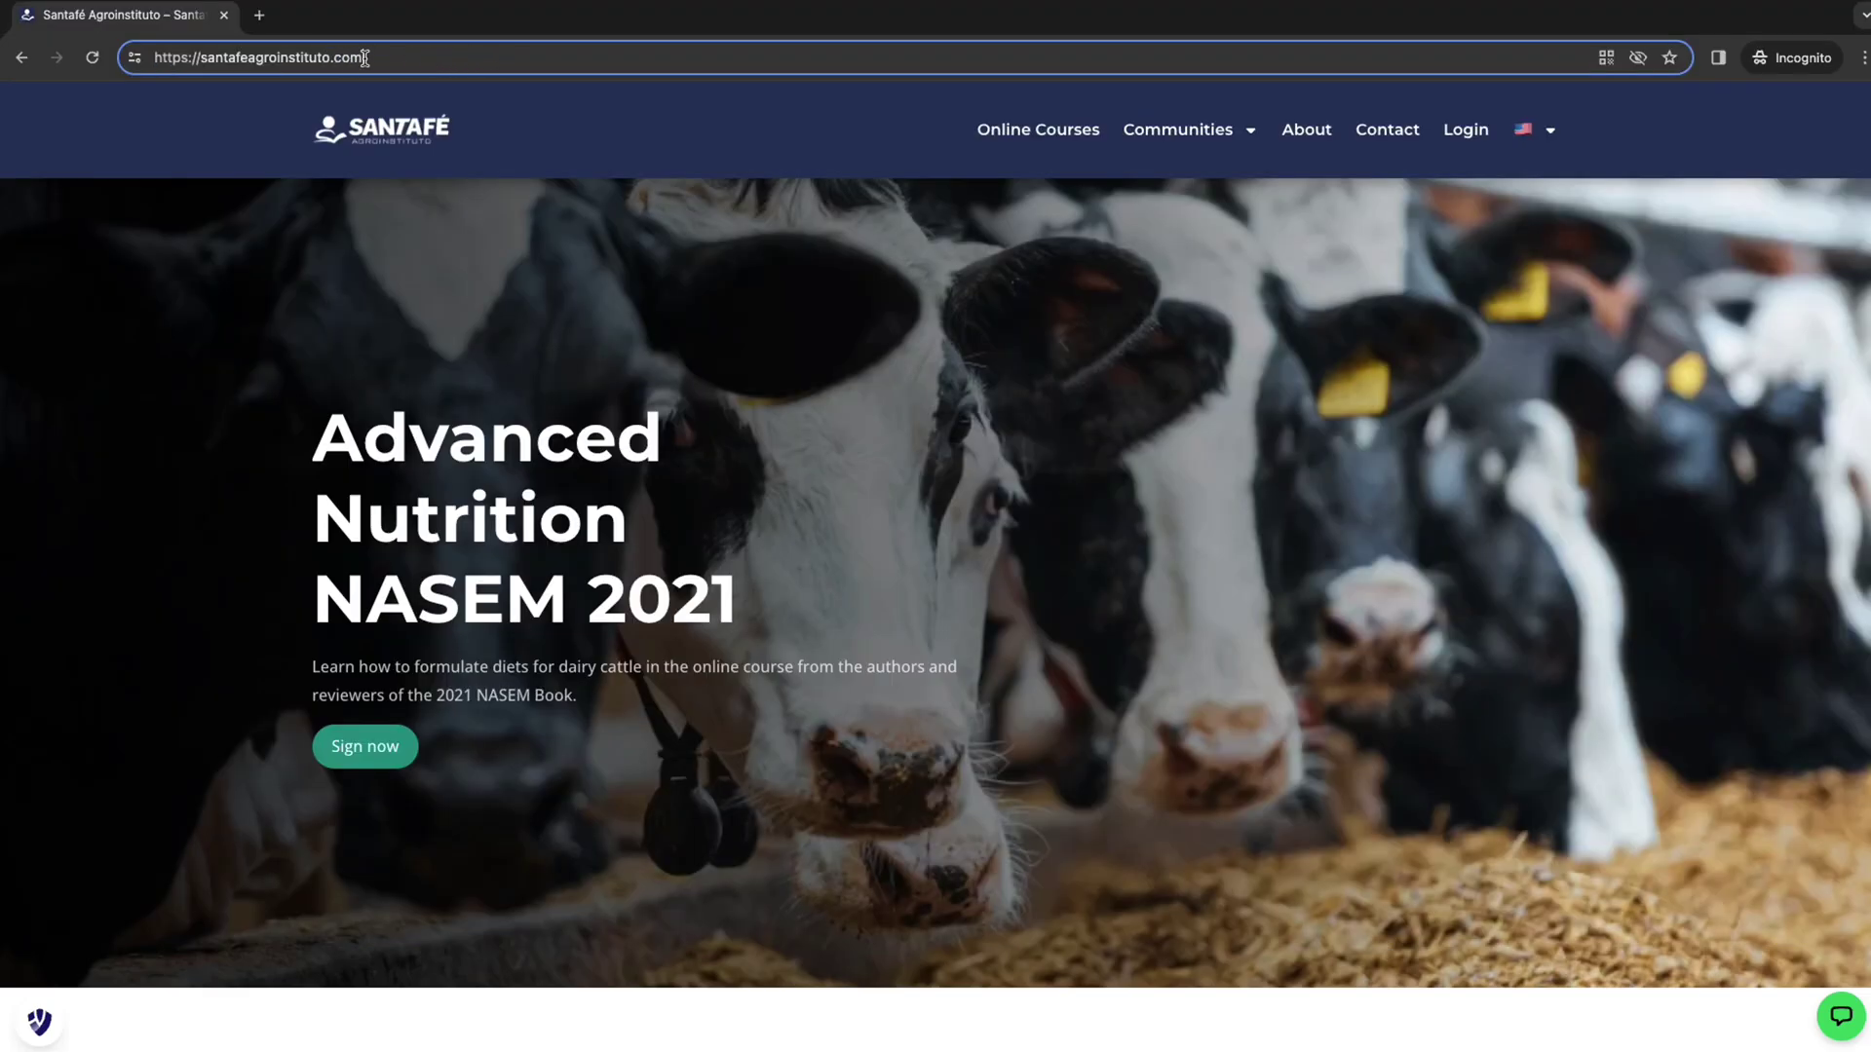
Step: Open the Advanced Dairy Nutrition NASEM 2021 course page from the homepage
left_click_drag(365, 58, 156, 58)
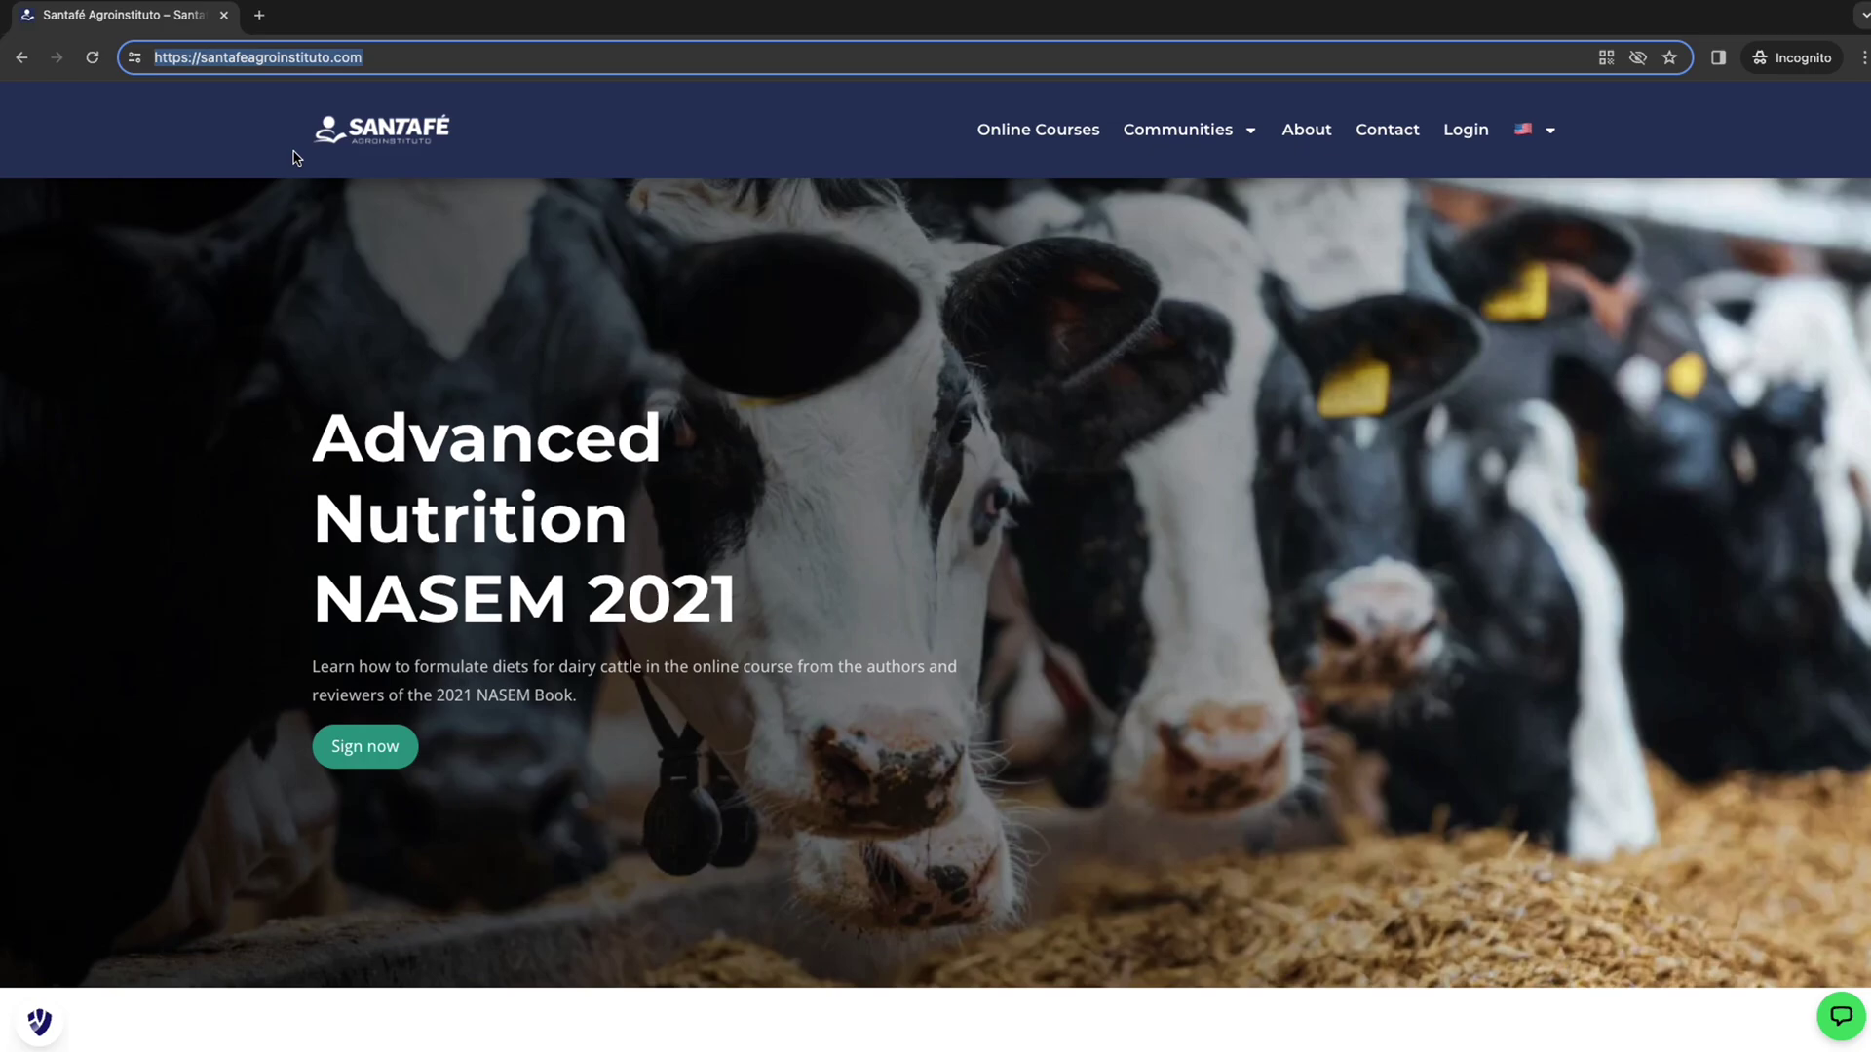
left_click(376, 753)
left_click(376, 753)
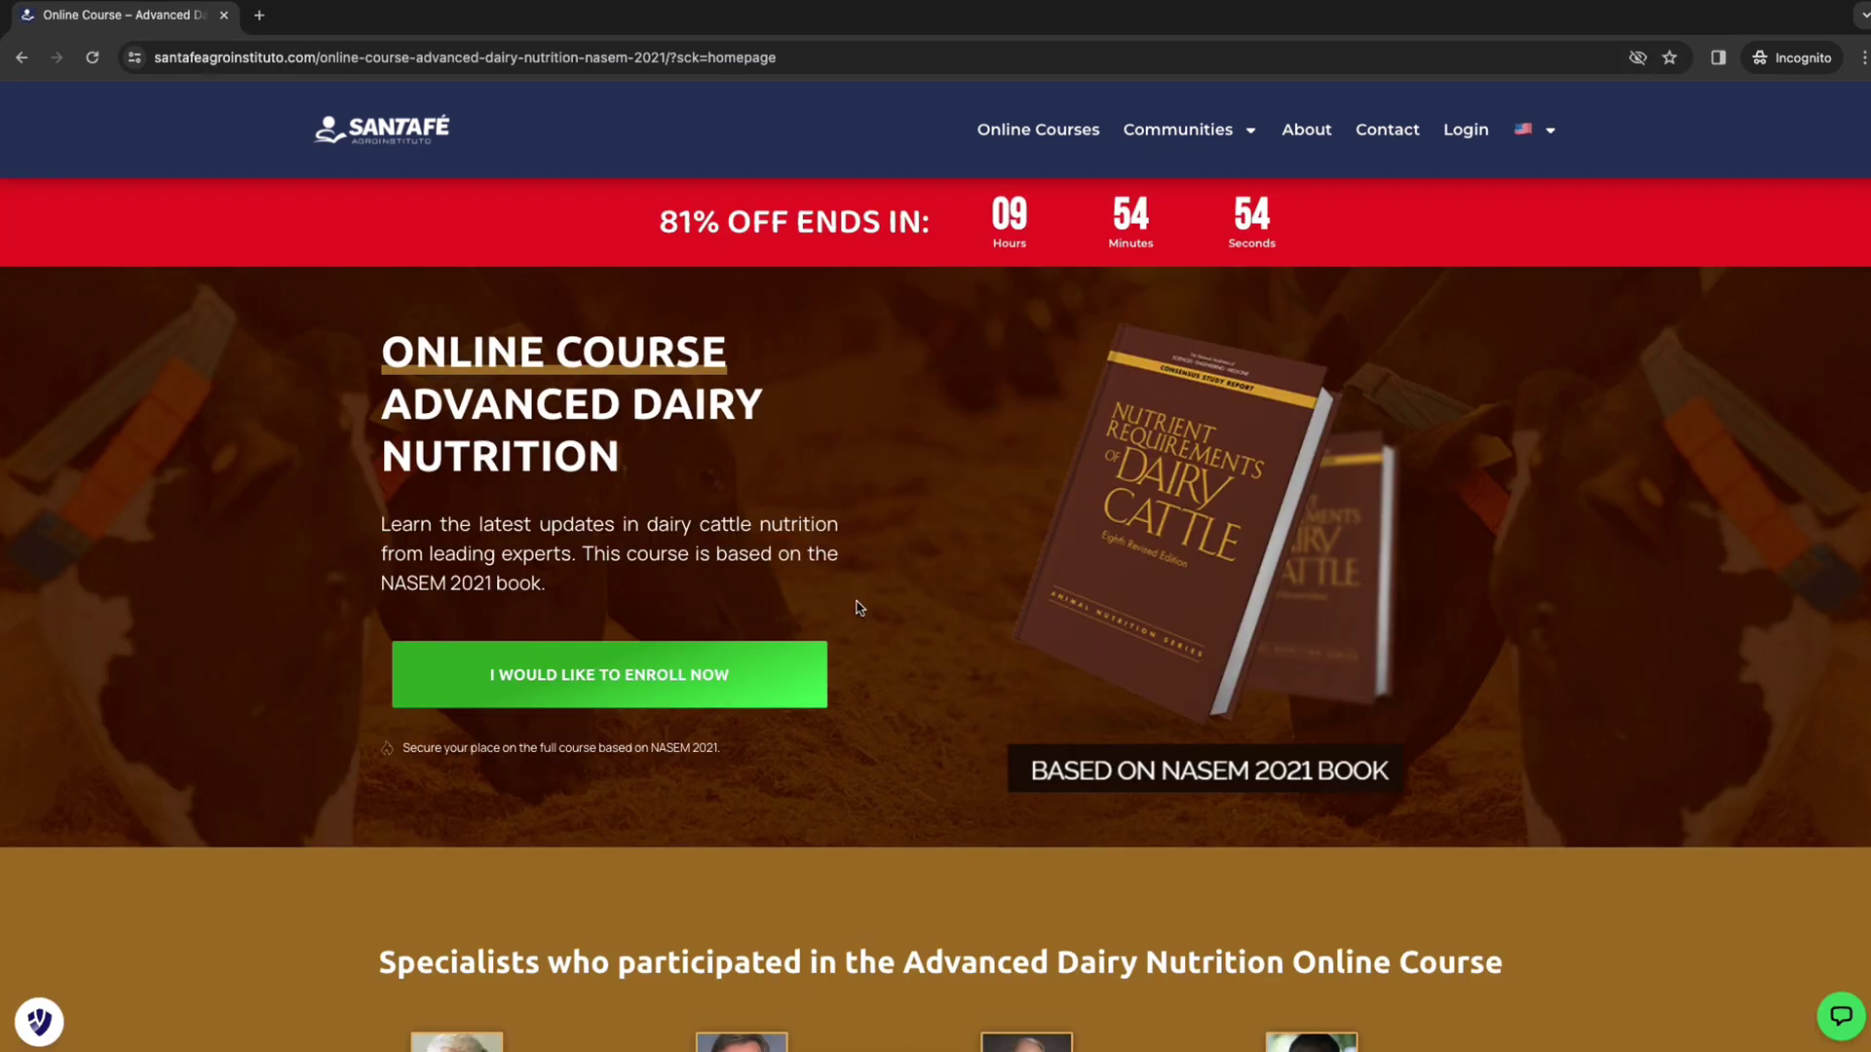
Step: Scroll through the course's specialists and What Will I Learn chapters down to Chapter 20
scroll(858, 606, "down", 5)
scroll(857, 602, "down", 4)
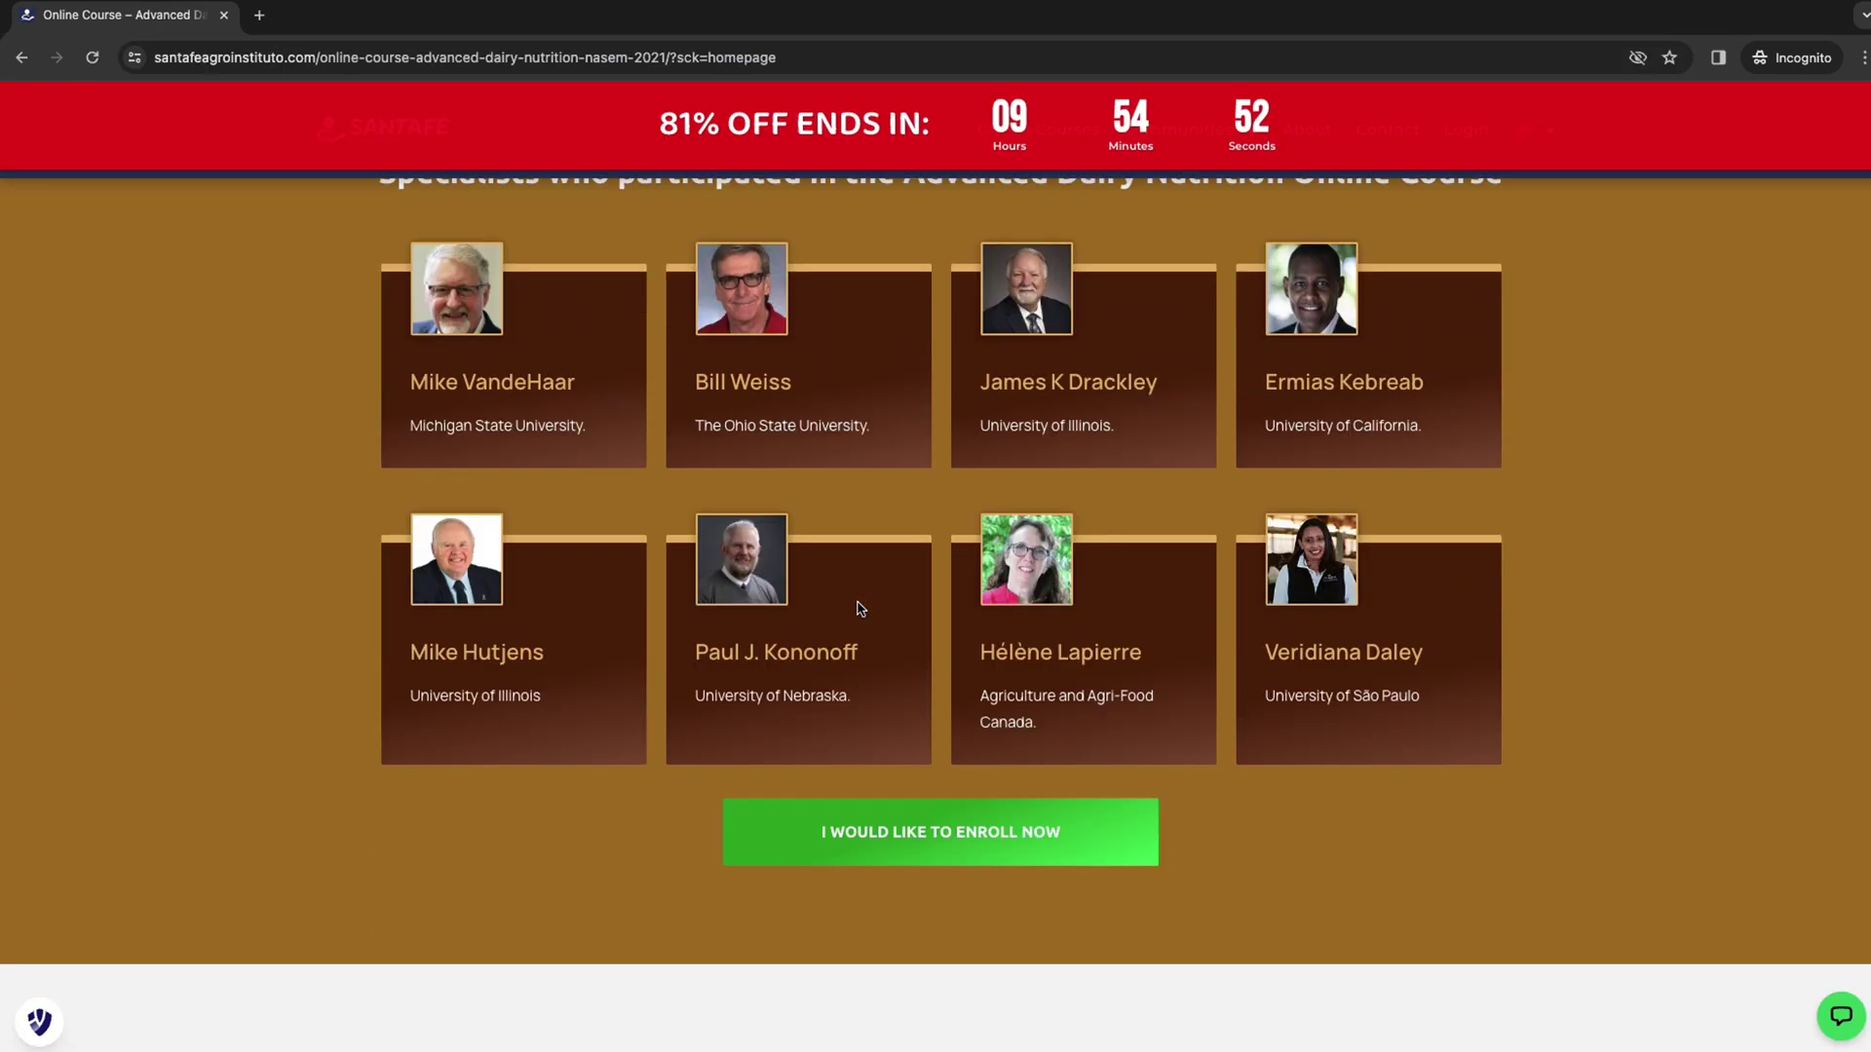
scroll(1634, 571, "down", 10)
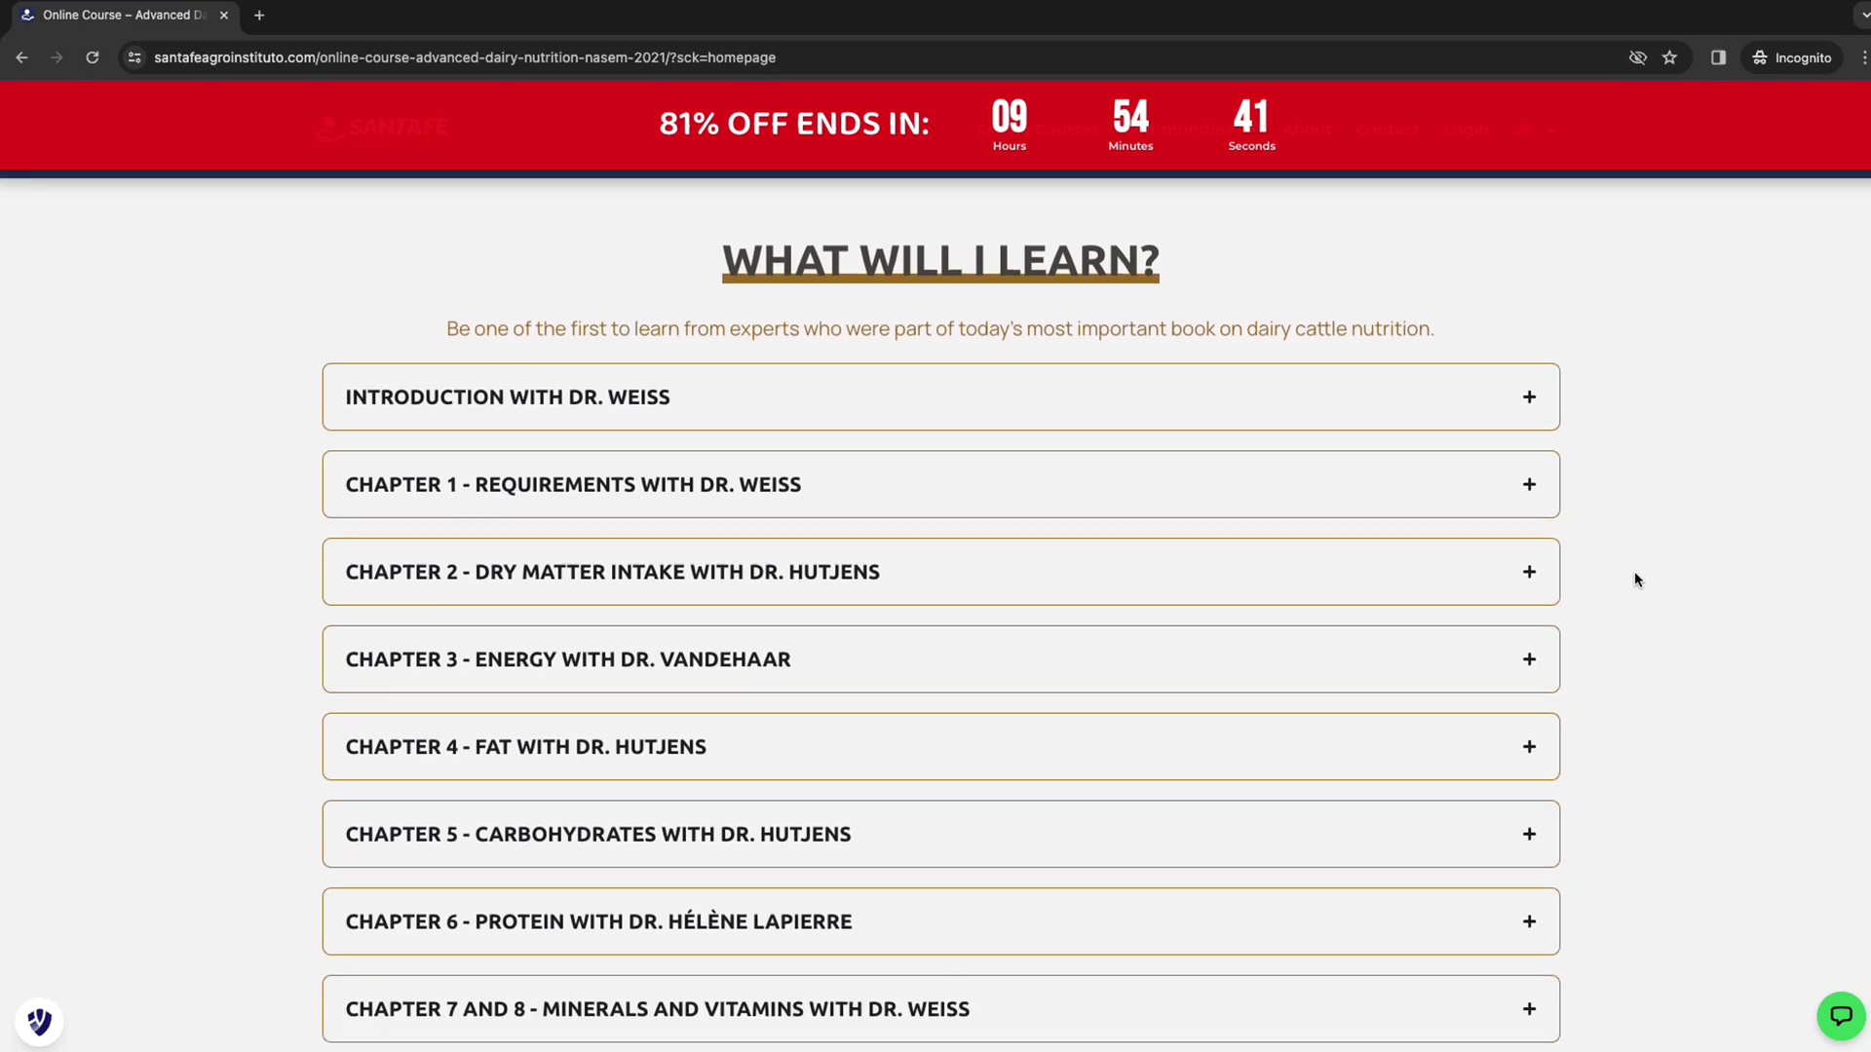
scroll(1634, 580, "down", 2)
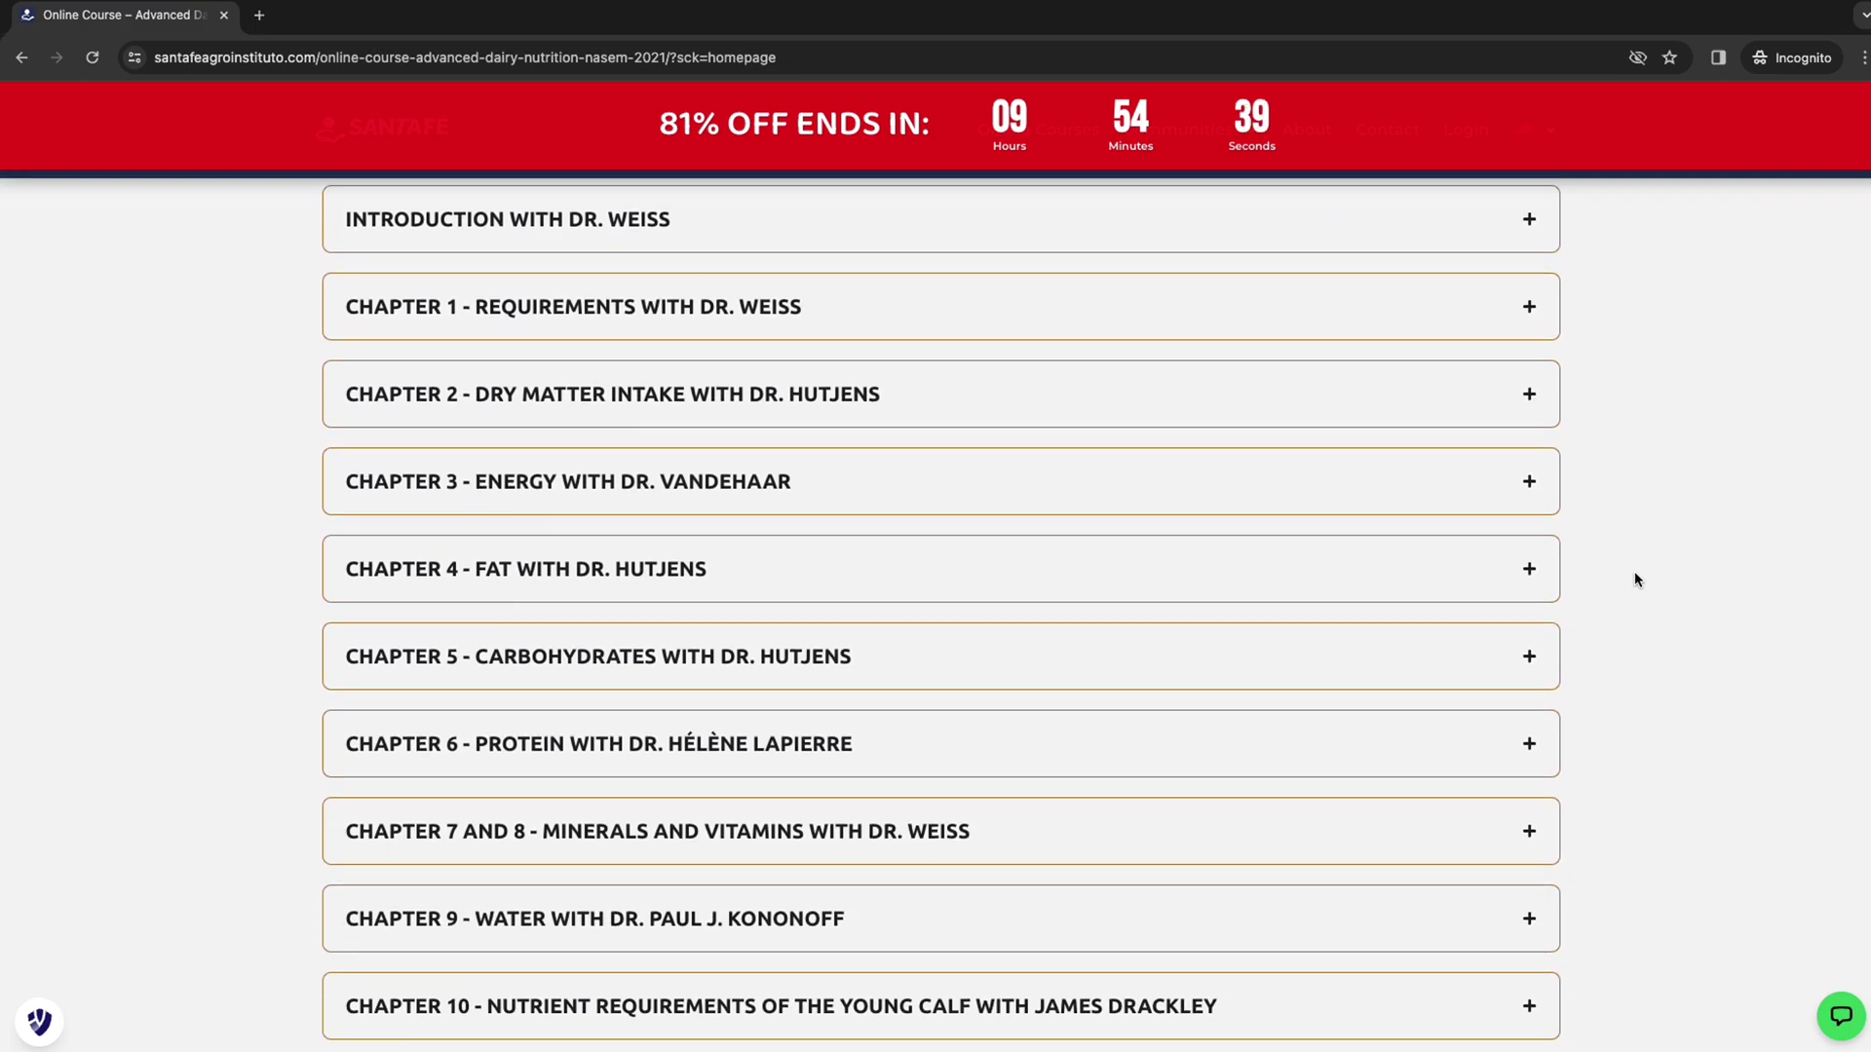
scroll(1634, 579, "down", 1)
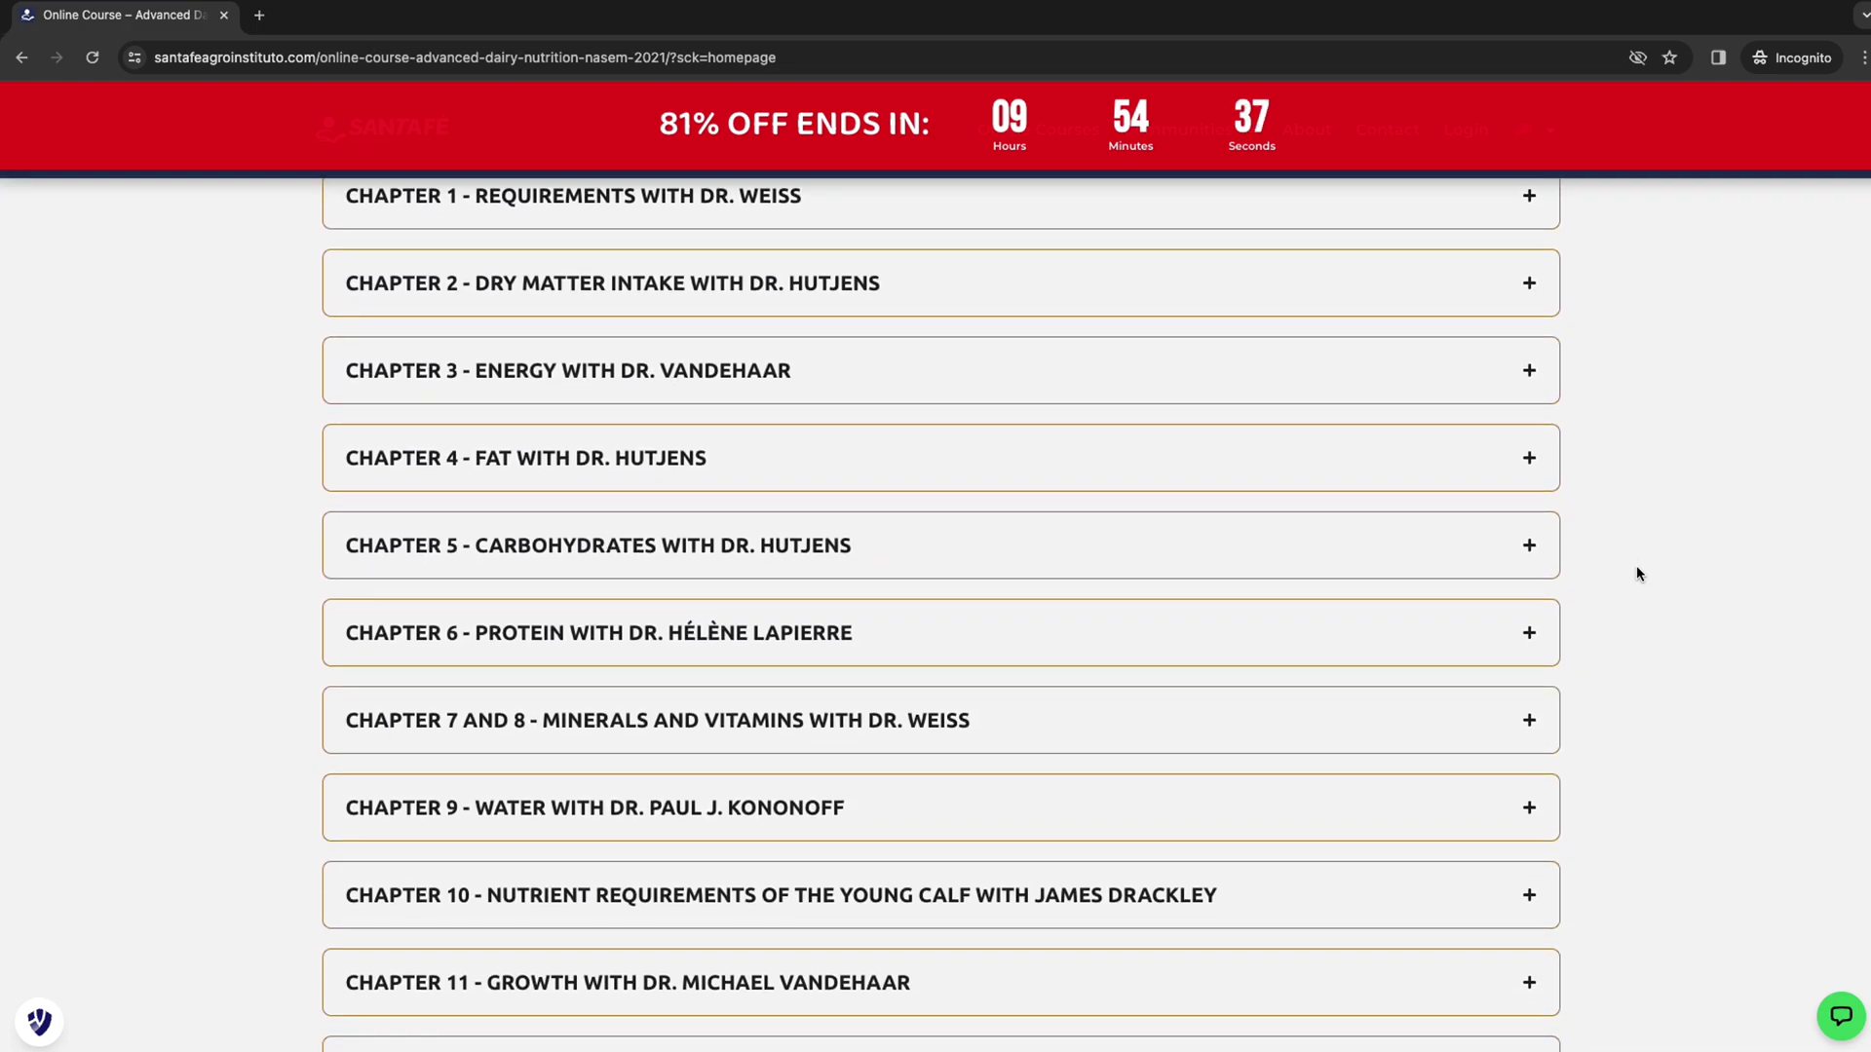
scroll(1637, 573, "down", 3)
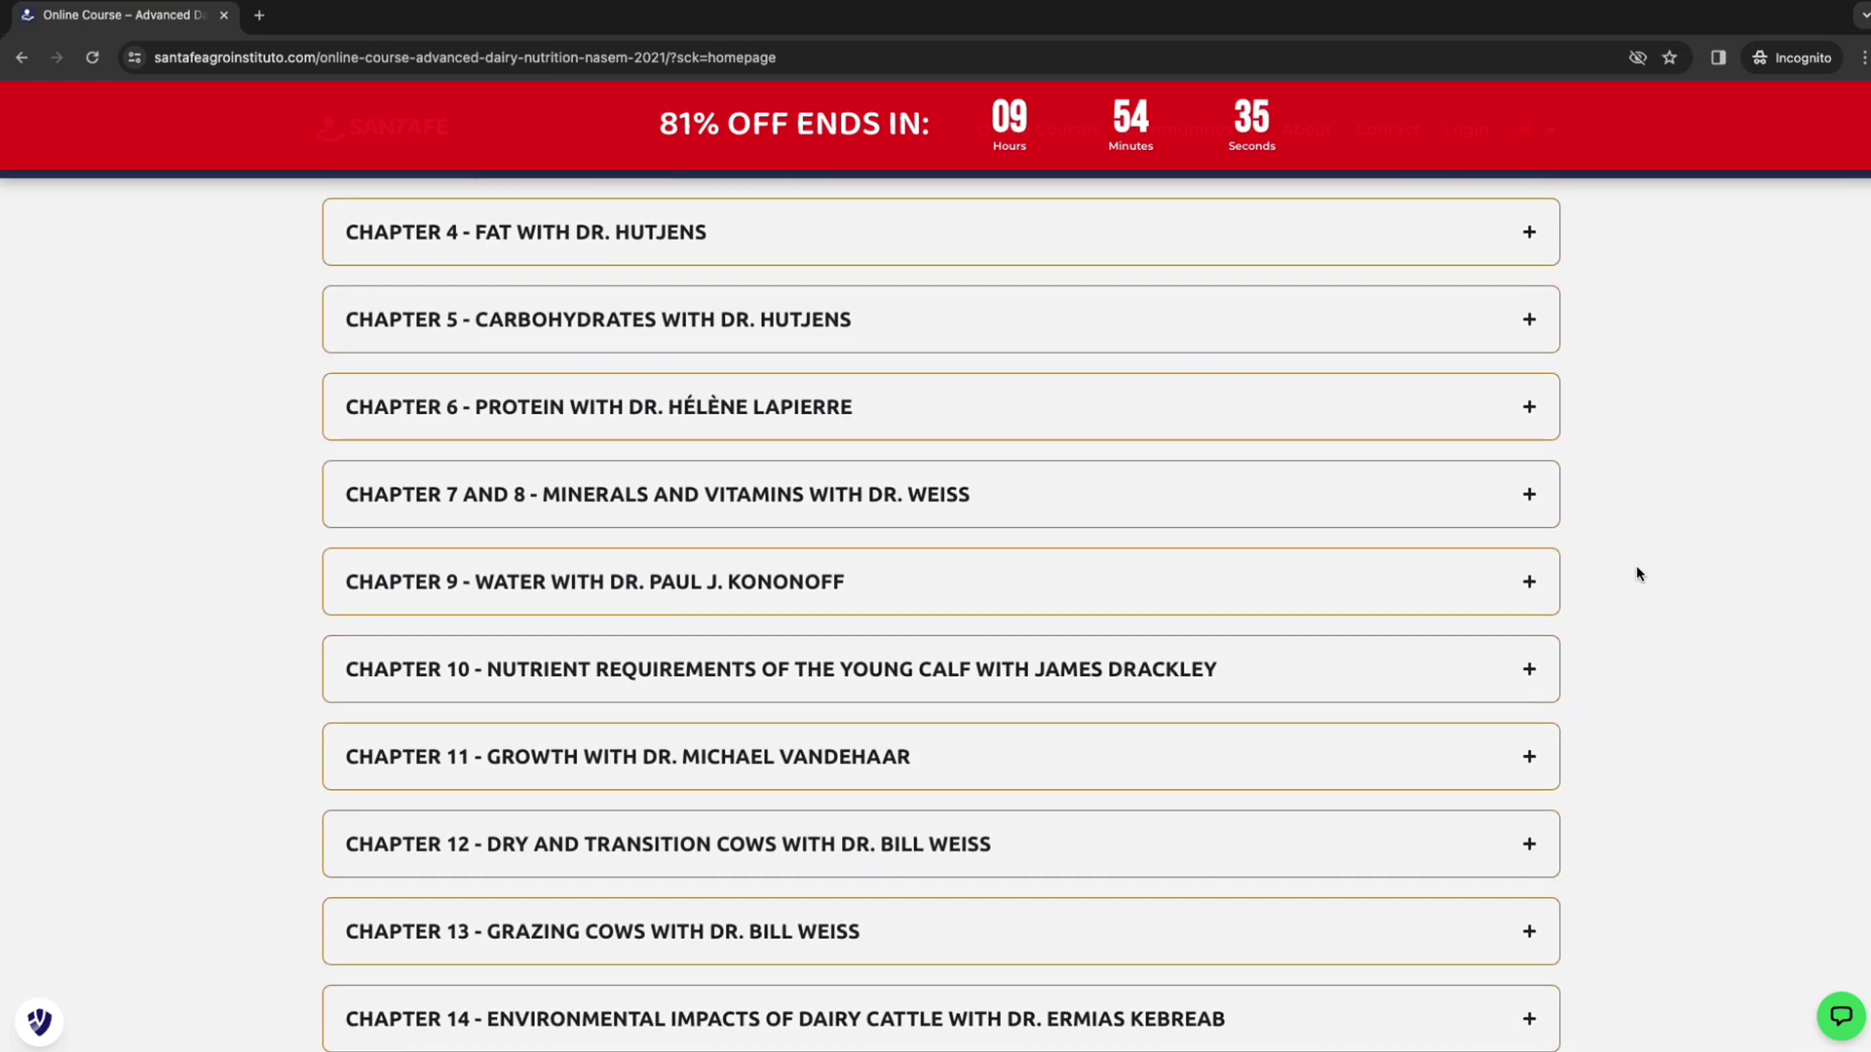
scroll(1636, 567, "down", 2)
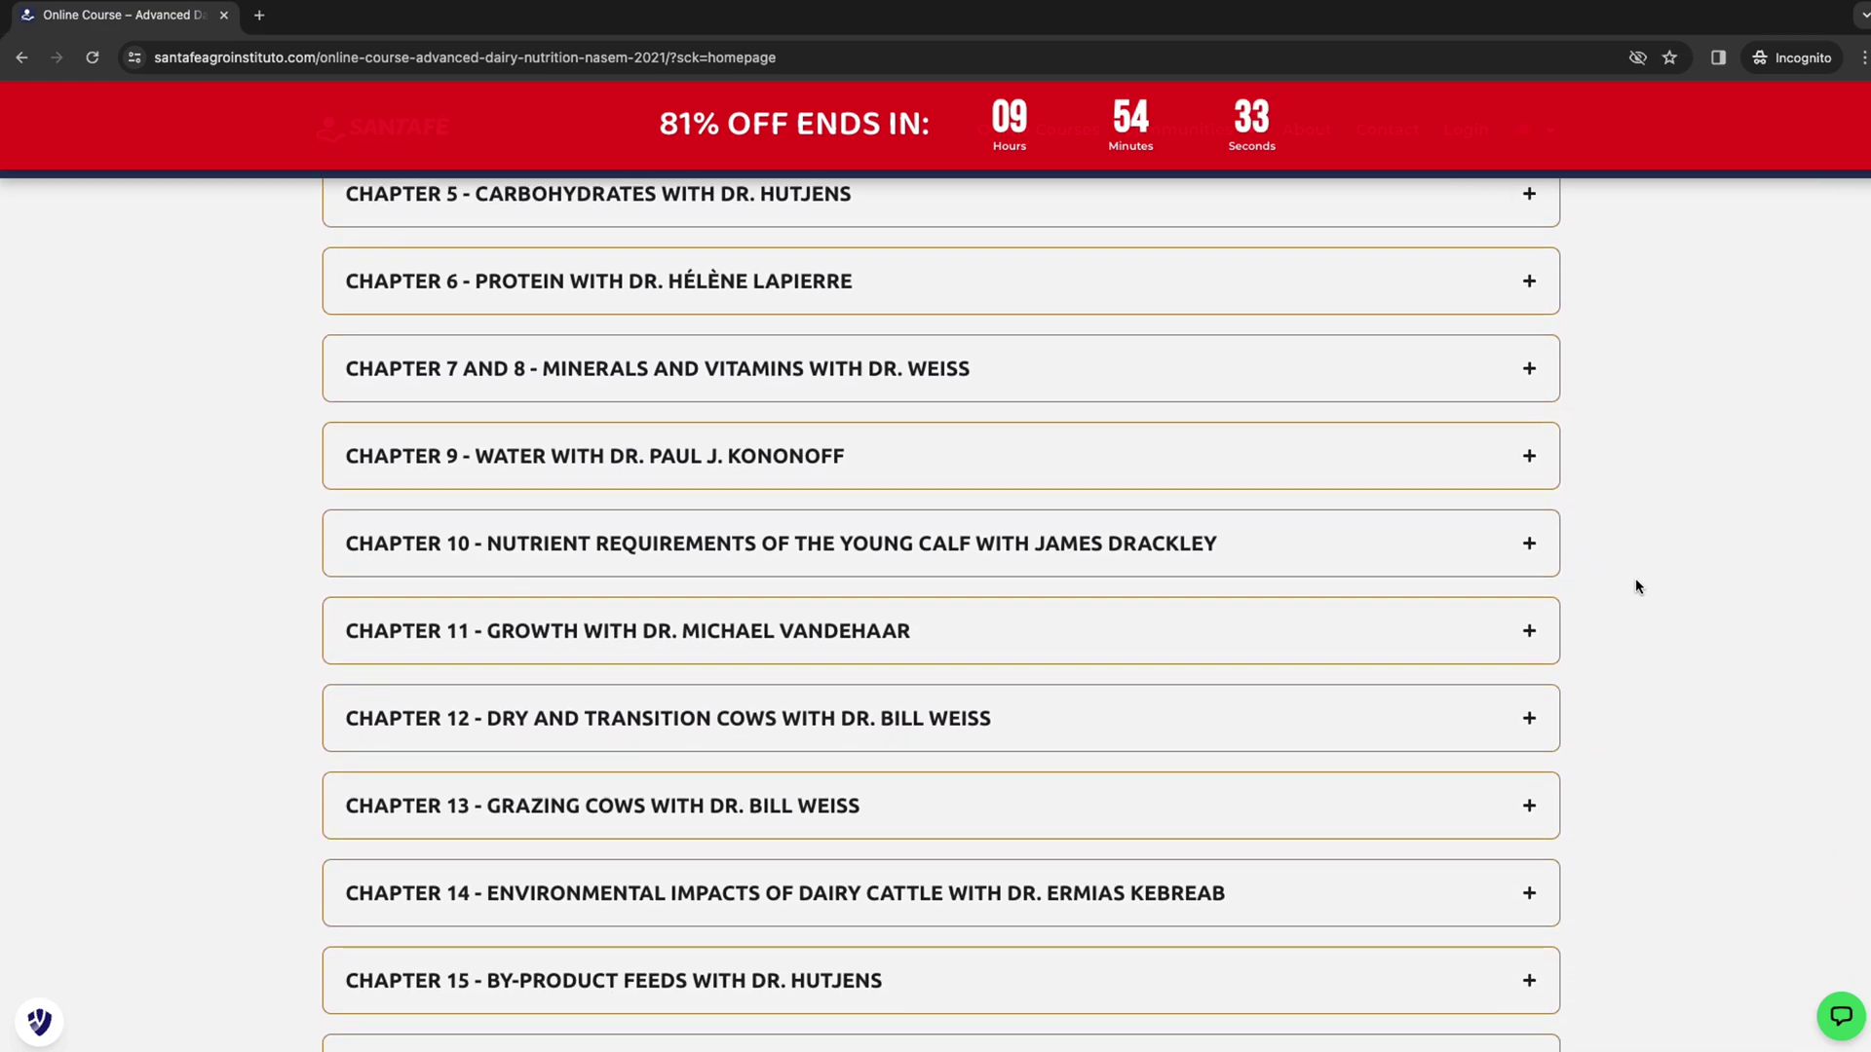
scroll(1636, 585, "down", 3)
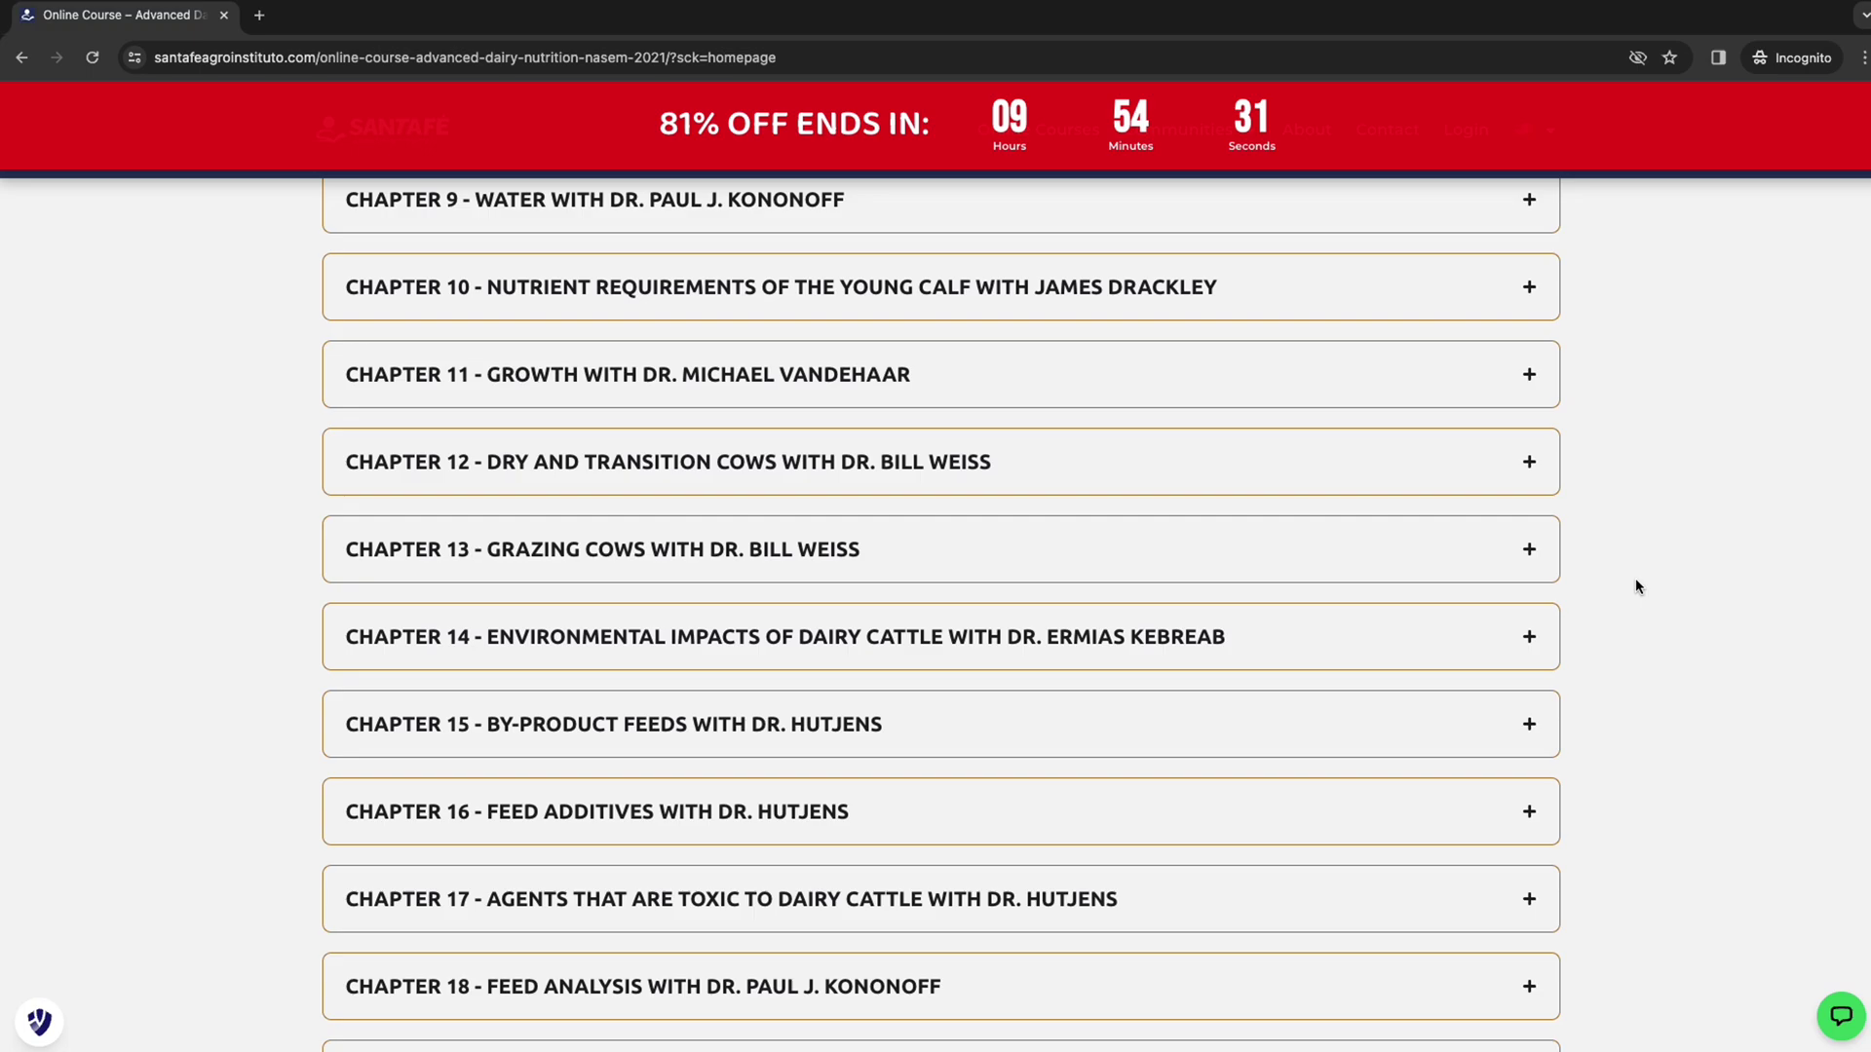
scroll(1636, 585, "down", 2)
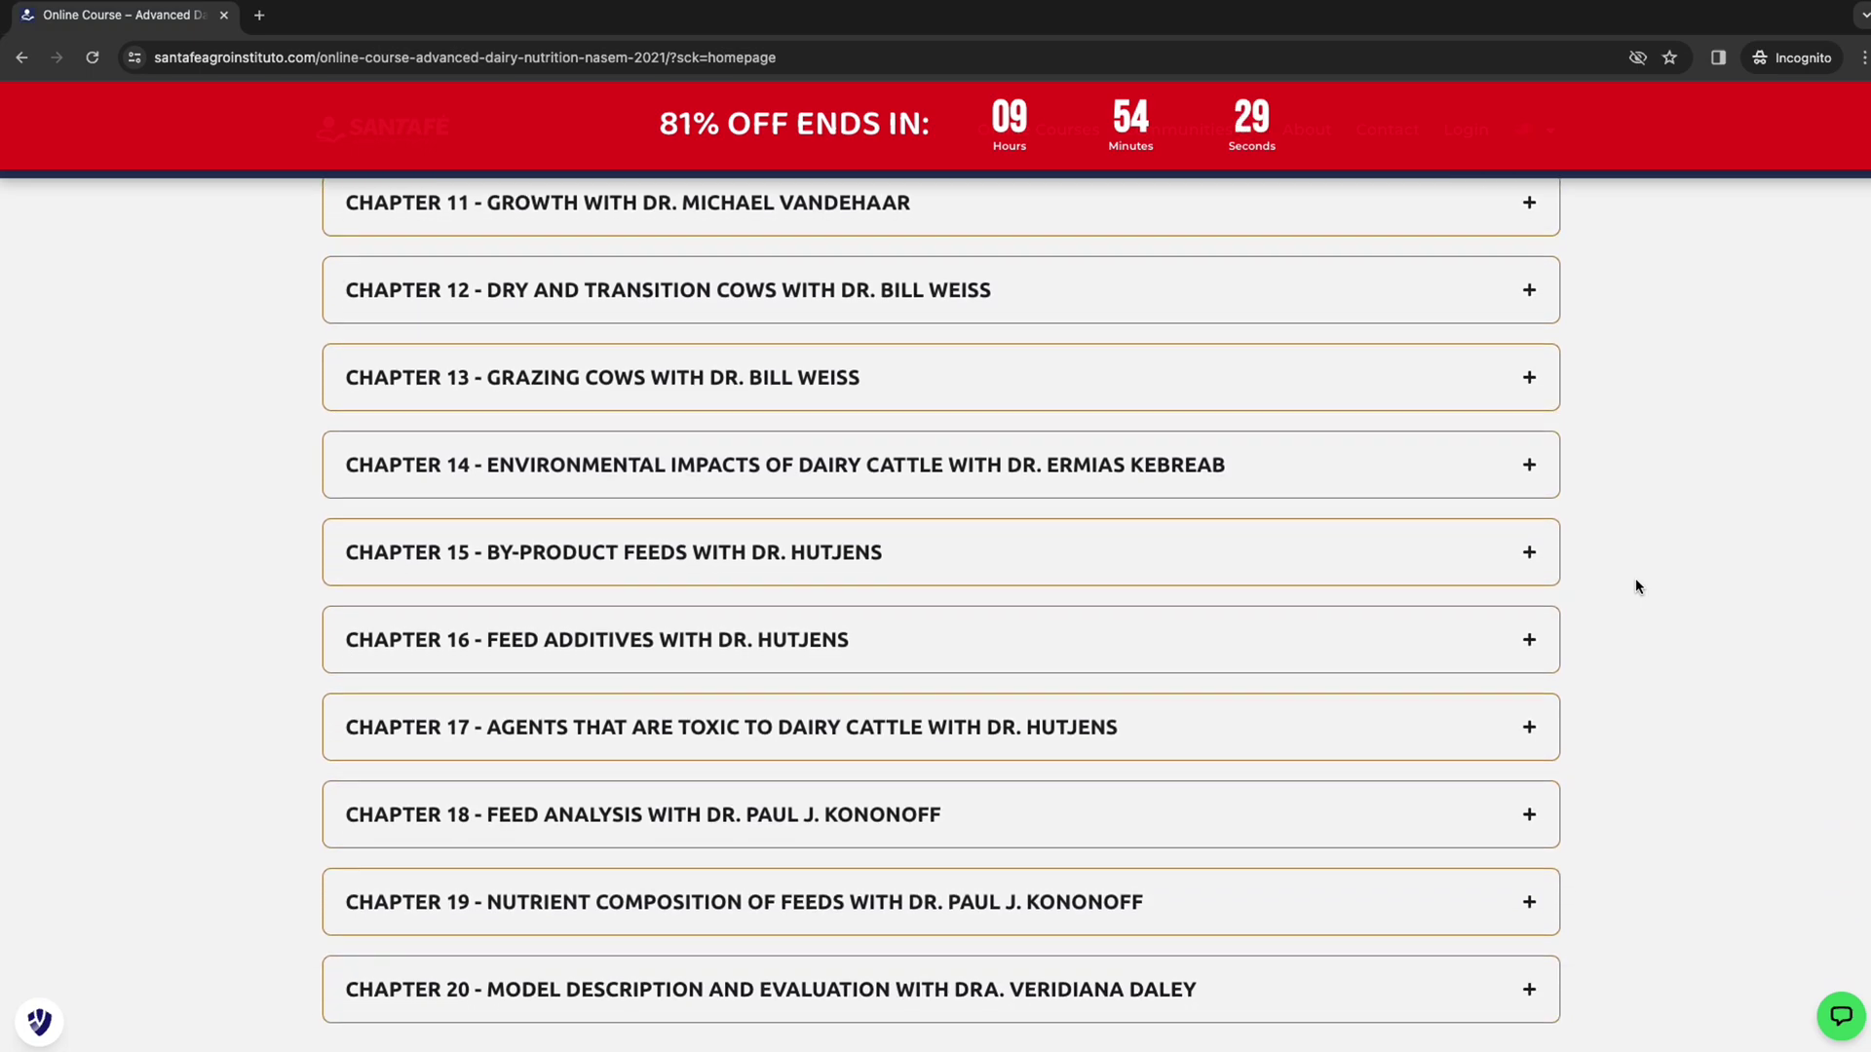